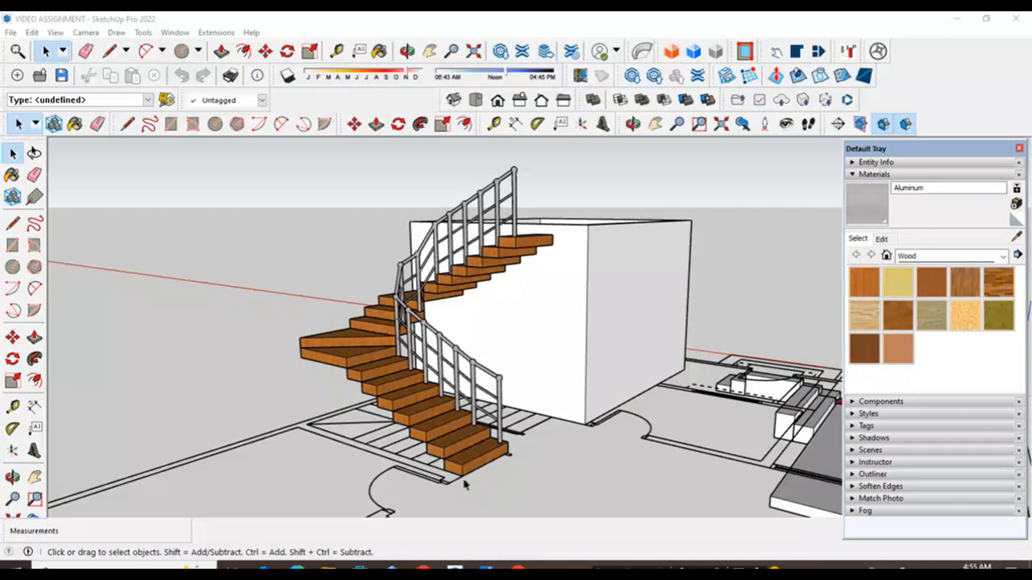
# - Switch to the image viewer and examine the first three reference screenshots of the staircase, its railings and side walls
pyautogui.scroll(-1, 501, 376)
pyautogui.scroll(2, 411, 403)
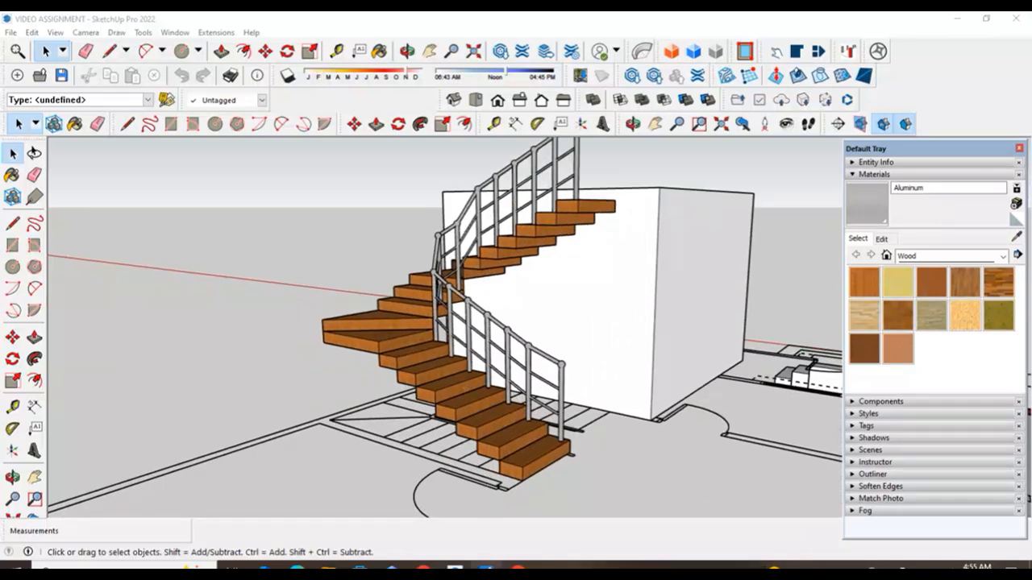
pyautogui.click(483, 572)
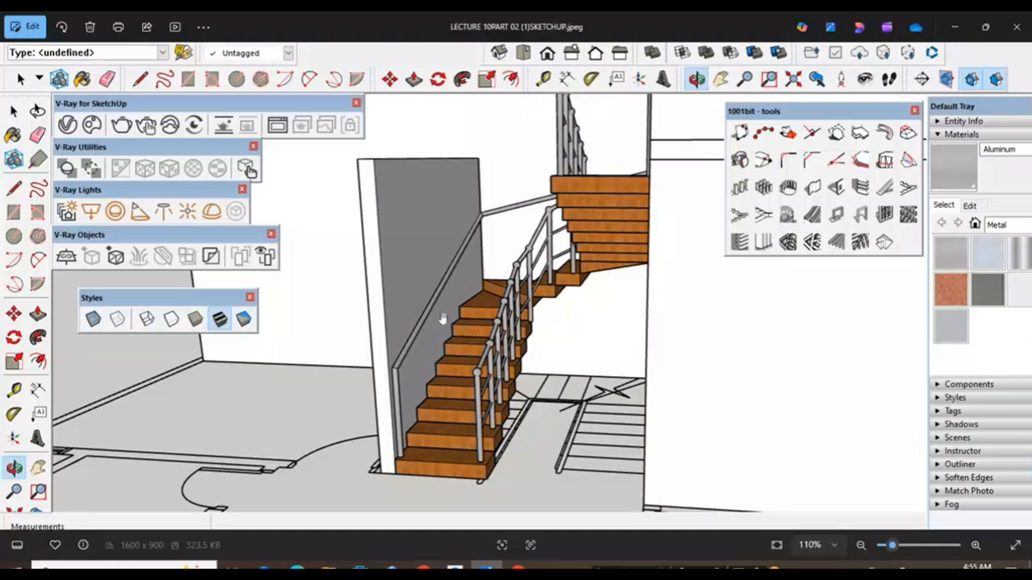
pyautogui.scroll(2, 482, 268)
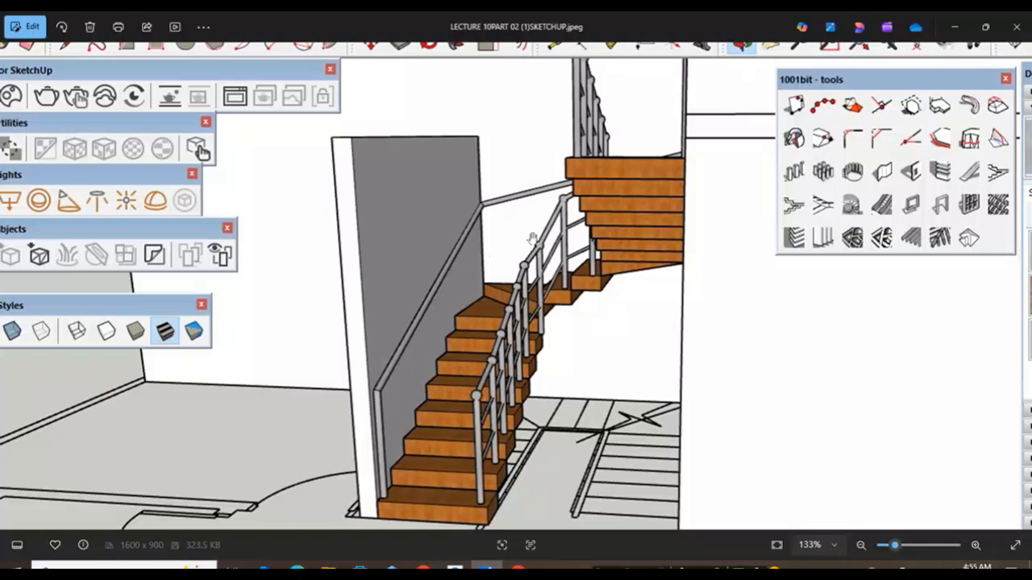
pyautogui.scroll(1, 448, 296)
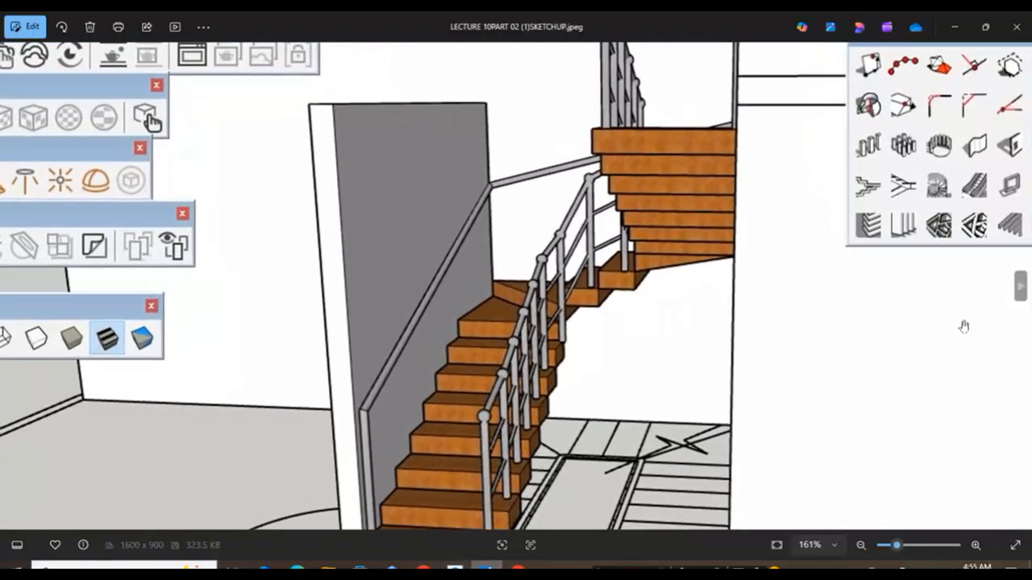
pyautogui.scroll(-2, 875, 297)
pyautogui.click(1020, 288)
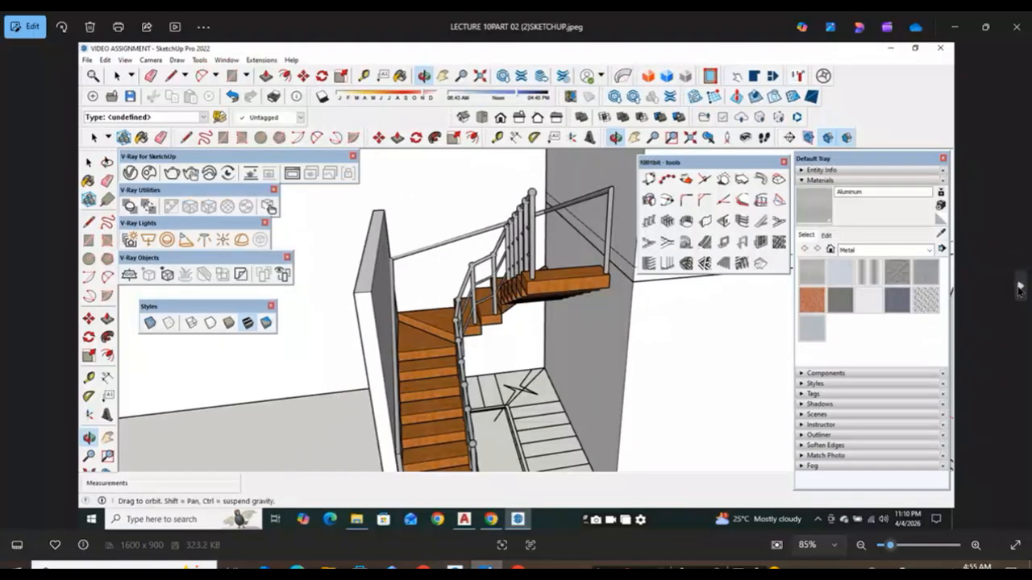
pyautogui.scroll(1, 419, 300)
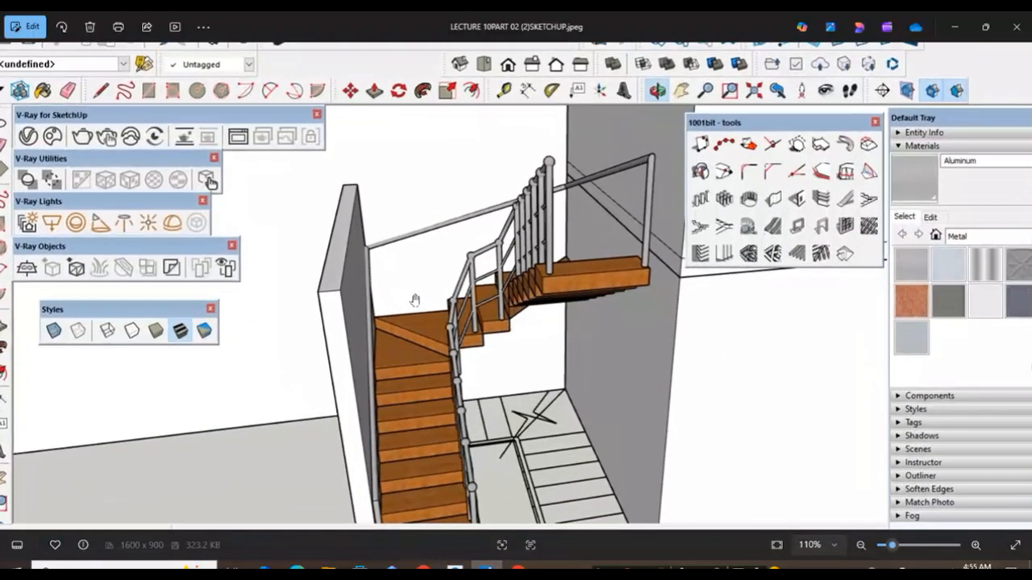
pyautogui.click(1018, 287)
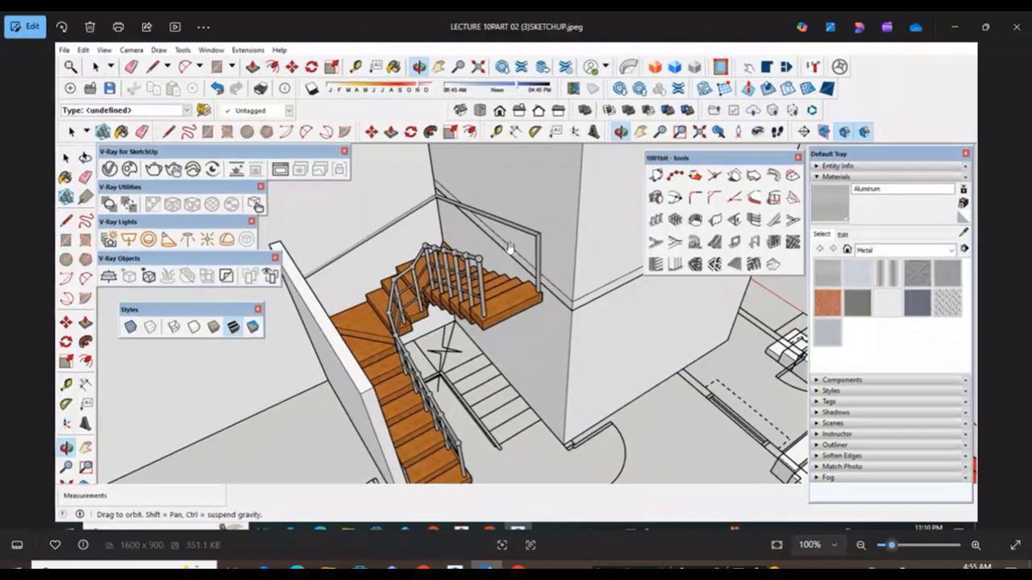
pyautogui.scroll(3, 364, 199)
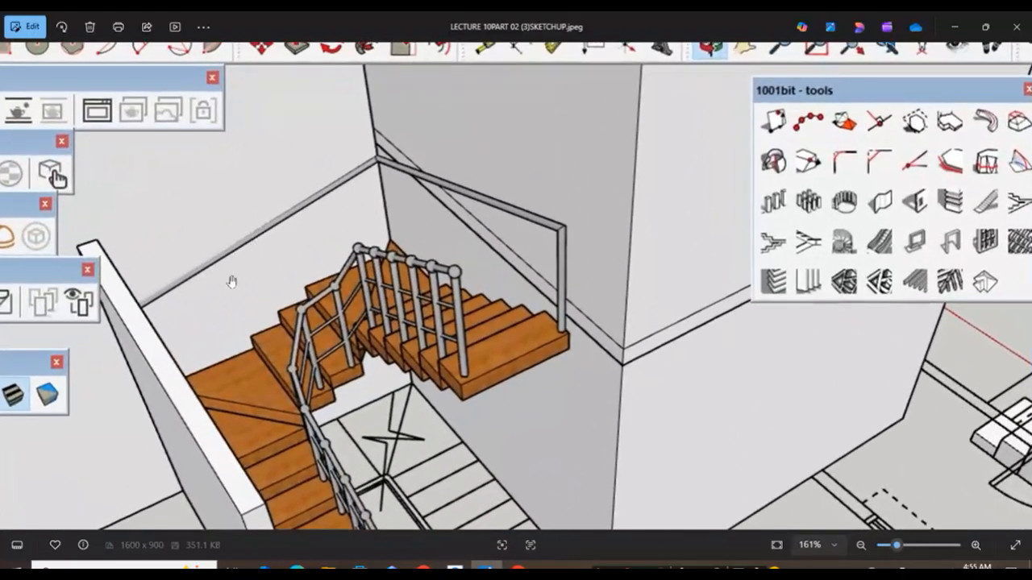
pyautogui.scroll(-3, 415, 225)
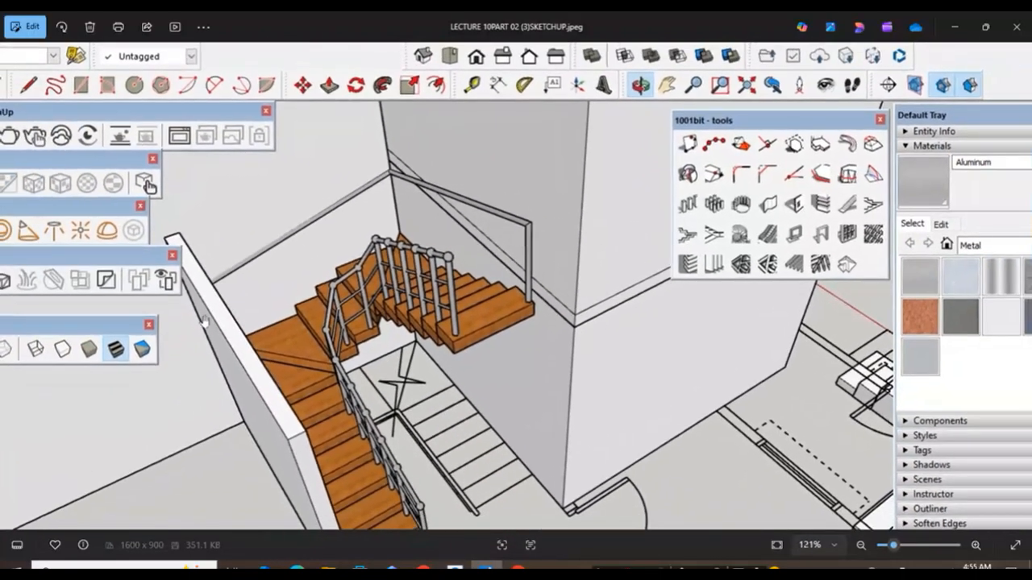
# - Revisit the earlier staircase screenshots and examine the fourth one for the side wall and wall-mounted handrail
pyautogui.click(11, 285)
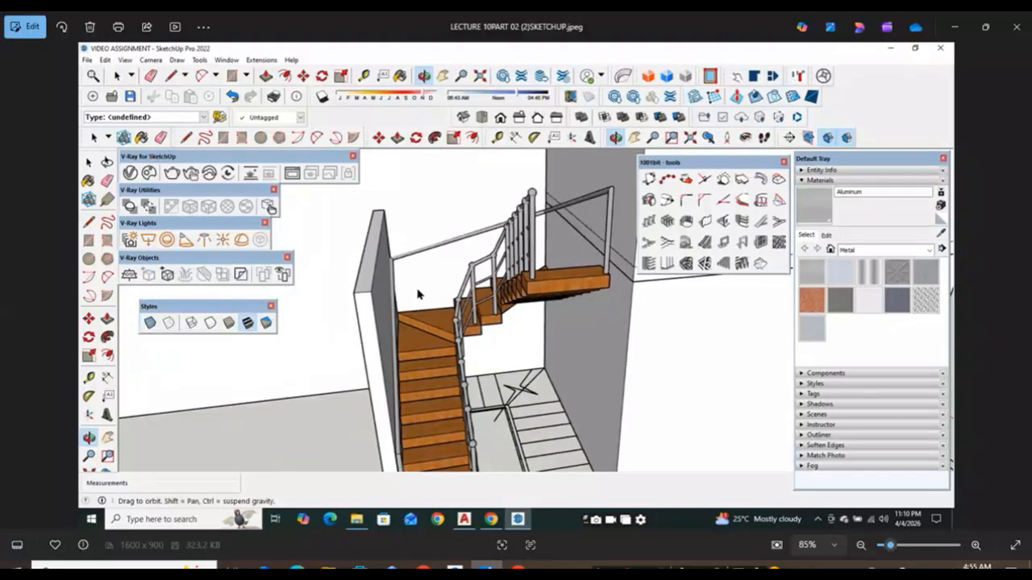
pyautogui.click(11, 285)
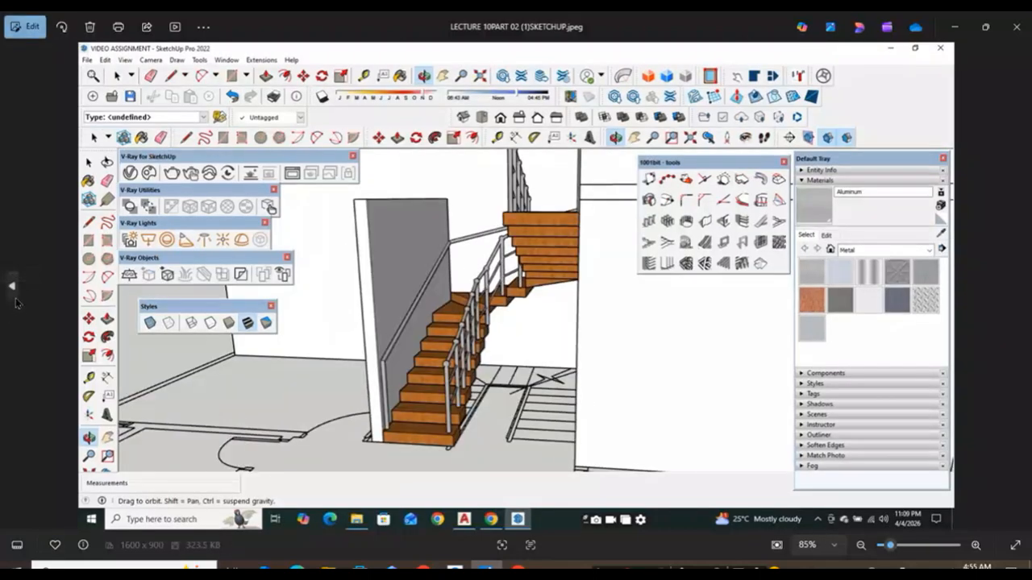
pyautogui.click(1020, 286)
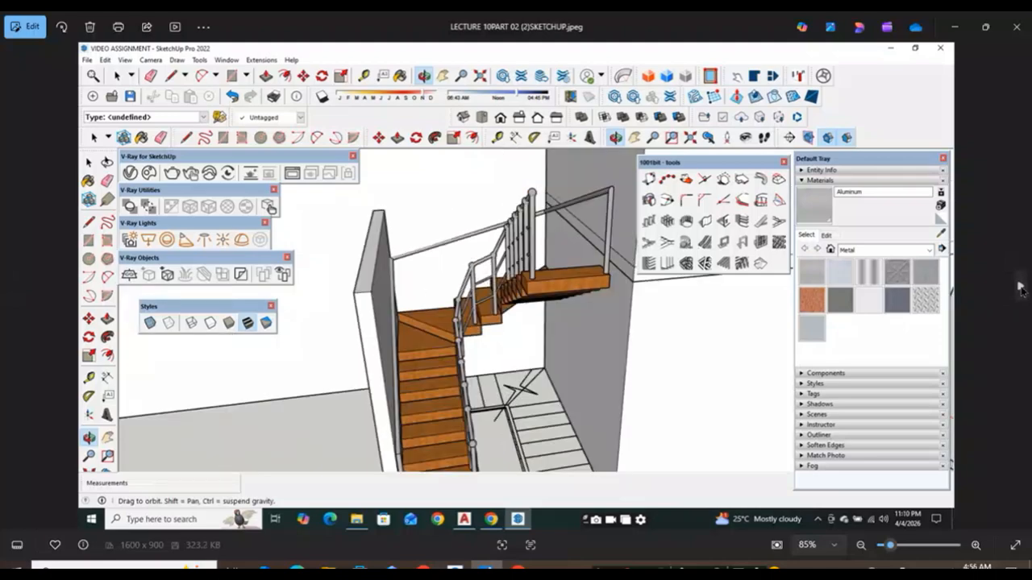
pyautogui.click(1019, 286)
pyautogui.click(1020, 289)
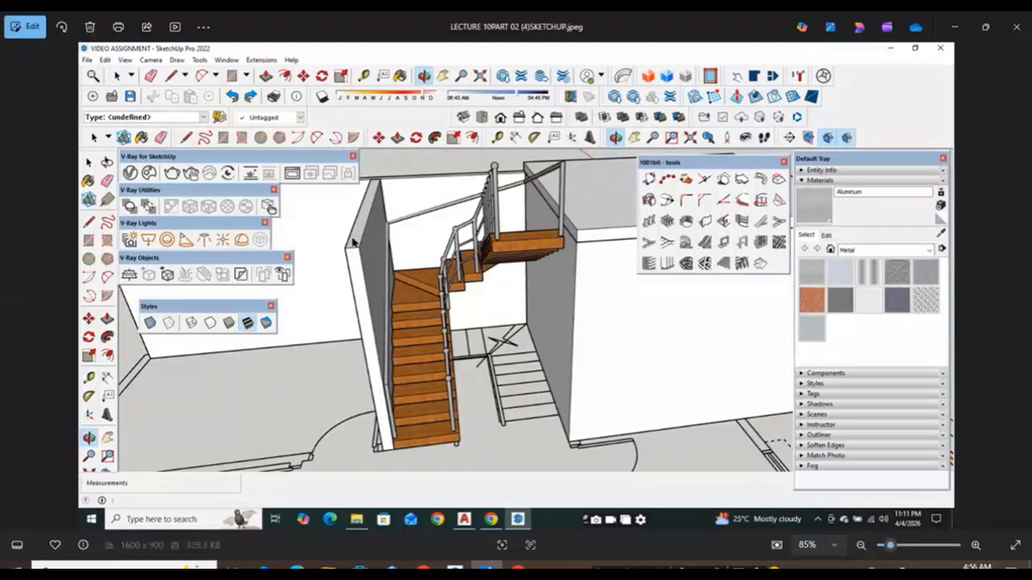
pyautogui.scroll(2, 393, 311)
pyautogui.scroll(2, 392, 310)
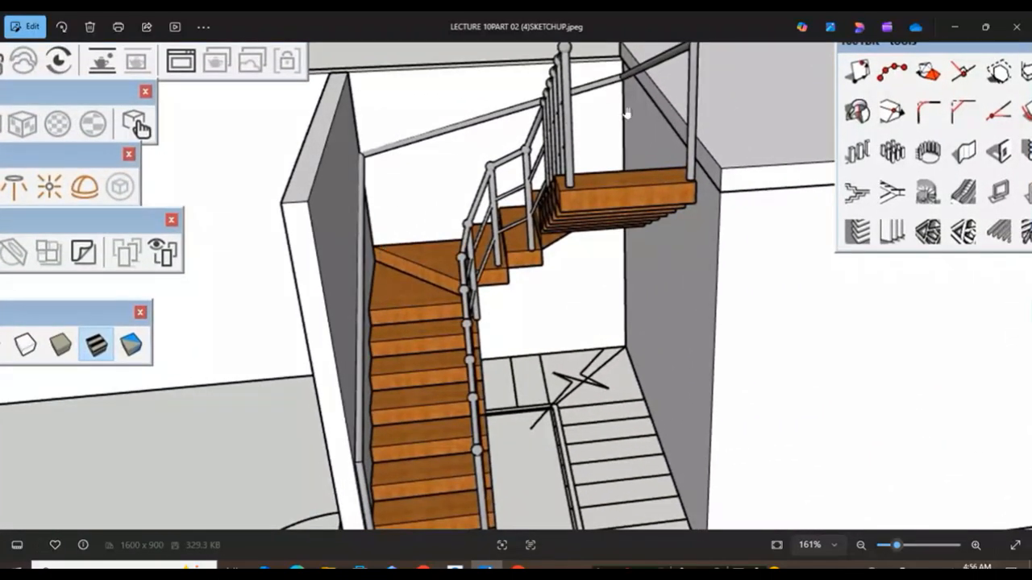
pyautogui.scroll(-2, 626, 113)
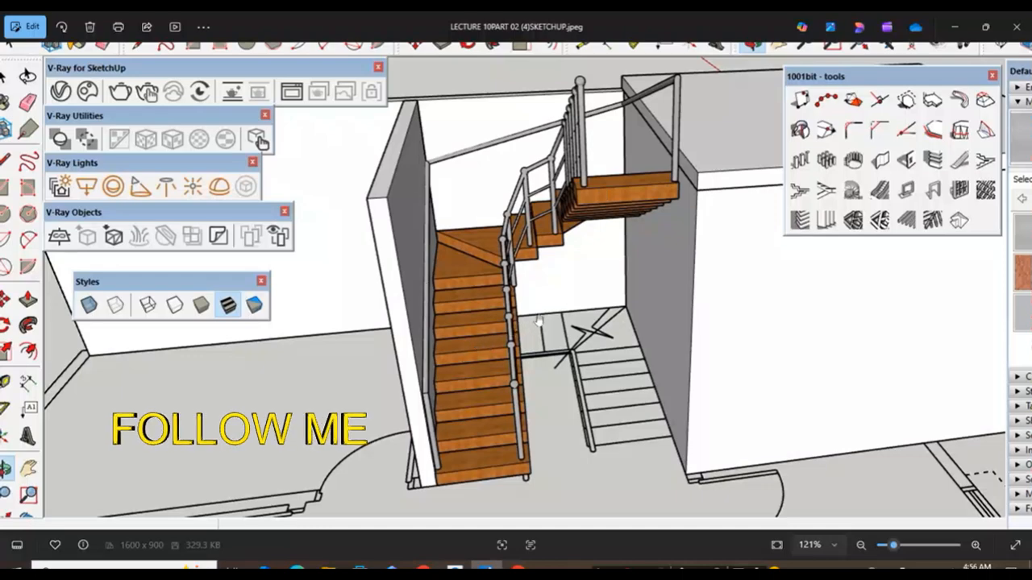
pyautogui.scroll(-5, 539, 321)
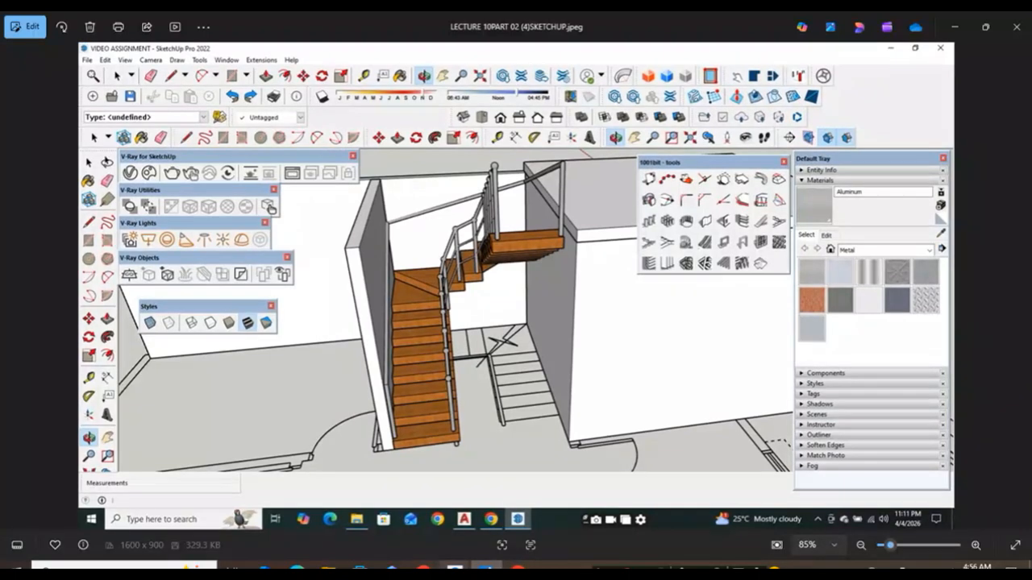
# - Return to SketchUp and draw a 22' 6" by 6" rectangle over the outer wall strip, from the stairwell wall's corner to the plan's corner
pyautogui.moveTo(455, 571)
pyautogui.click(506, 536)
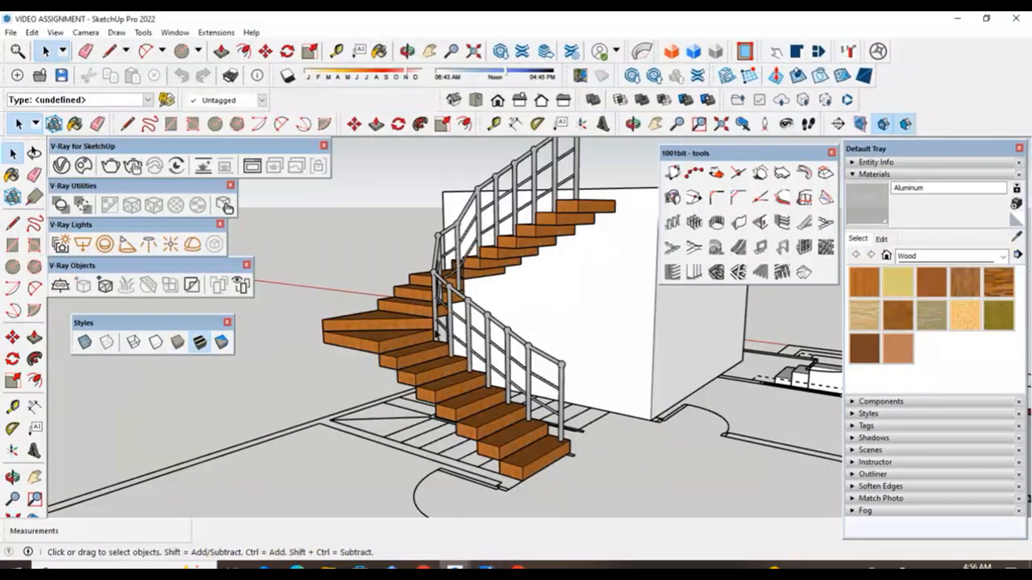
pyautogui.scroll(-2, 482, 436)
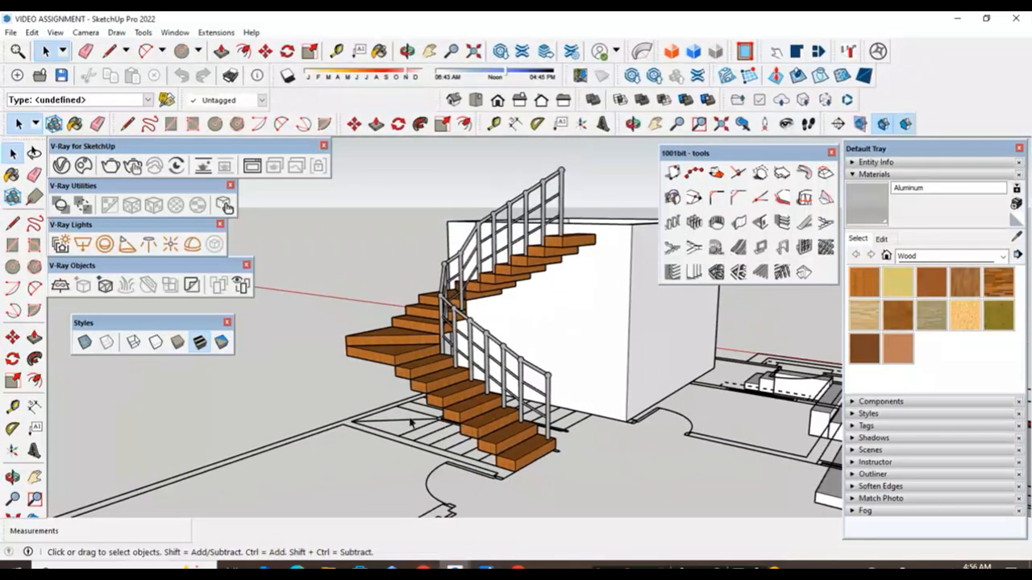
pyautogui.click(12, 476)
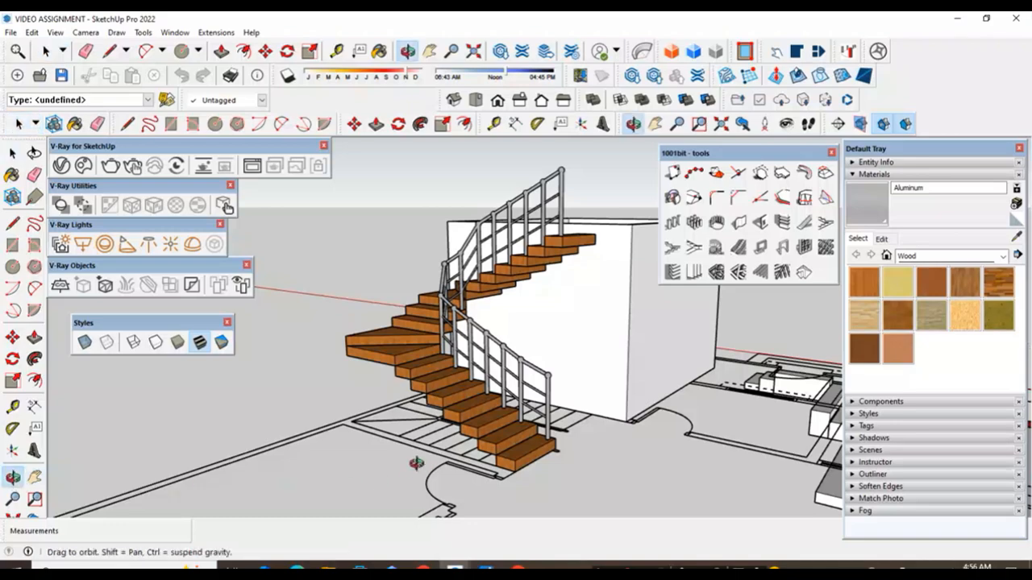
pyautogui.moveTo(417, 462); pyautogui.dragTo(527, 482)
pyautogui.moveTo(400, 360); pyautogui.dragTo(465, 476)
pyautogui.scroll(-5, 477, 340)
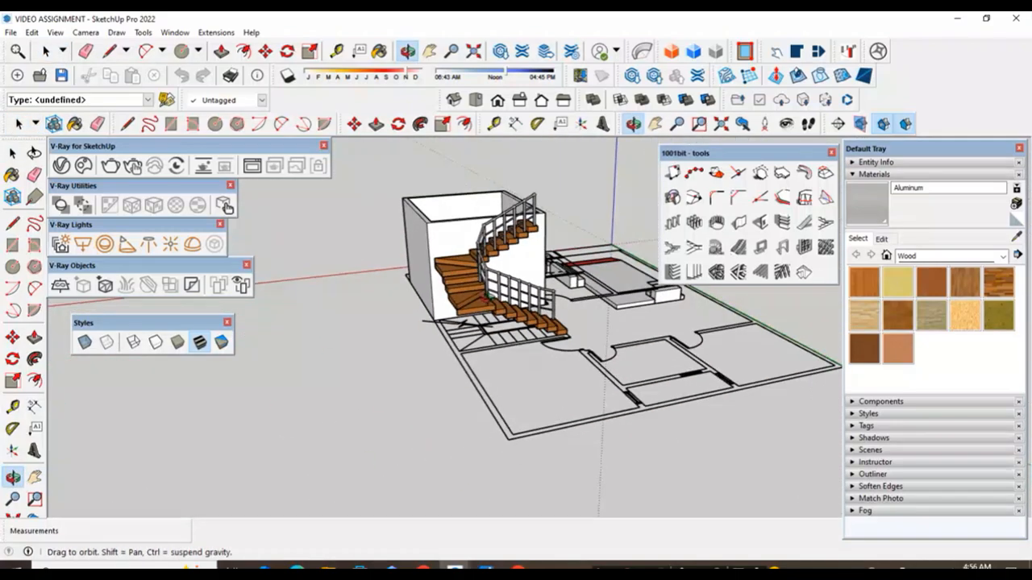
pyautogui.scroll(8, 461, 351)
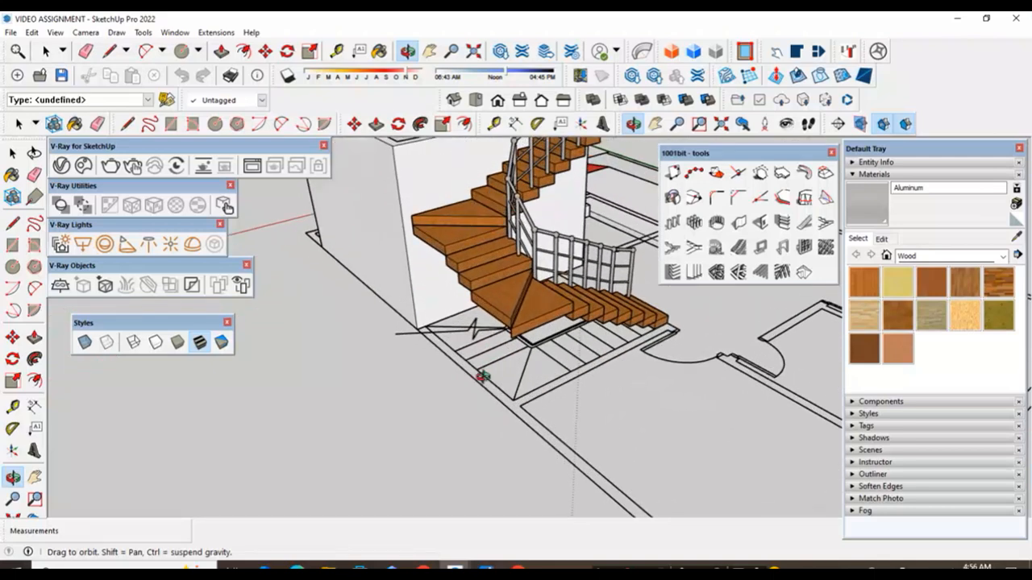
pyautogui.click(13, 244)
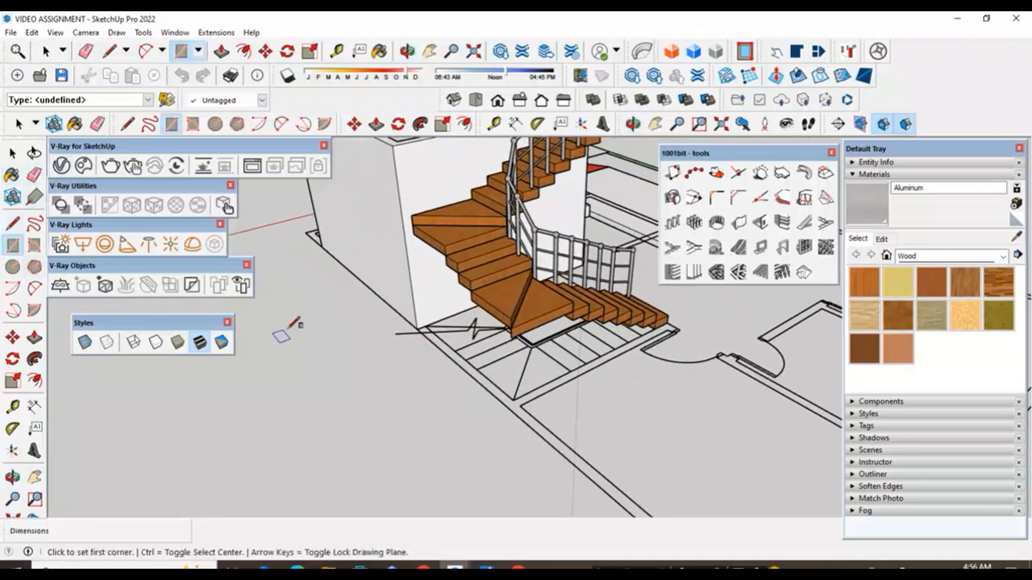
pyautogui.click(416, 327)
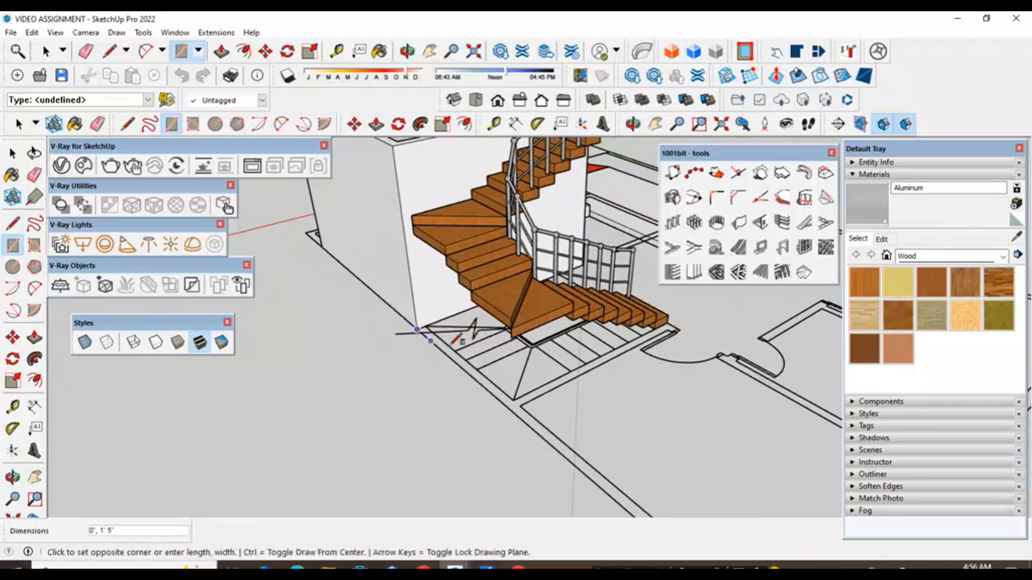
pyautogui.scroll(-1, 416, 326)
pyautogui.scroll(-3, 416, 327)
pyautogui.scroll(3, 540, 407)
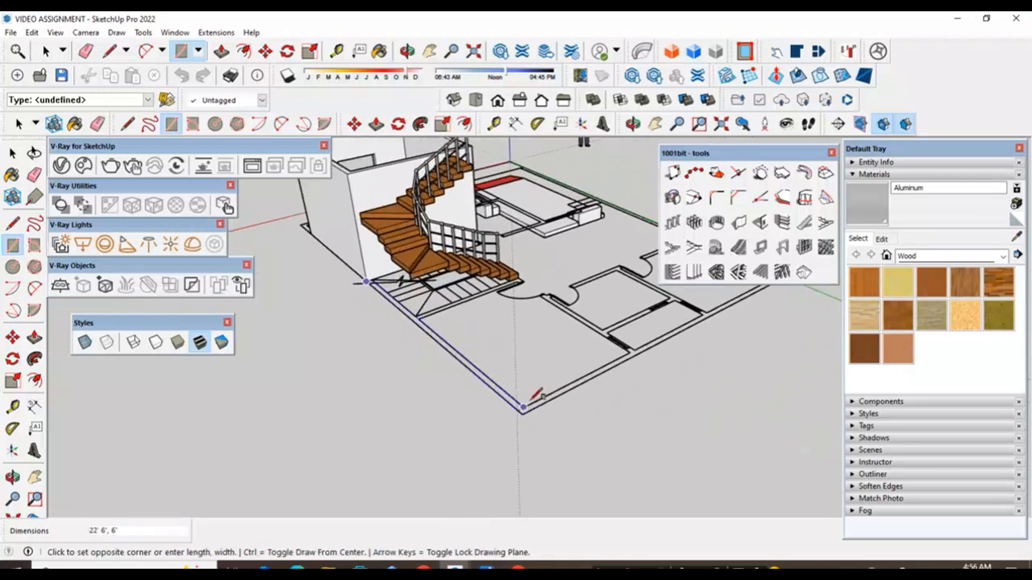
pyautogui.click(539, 401)
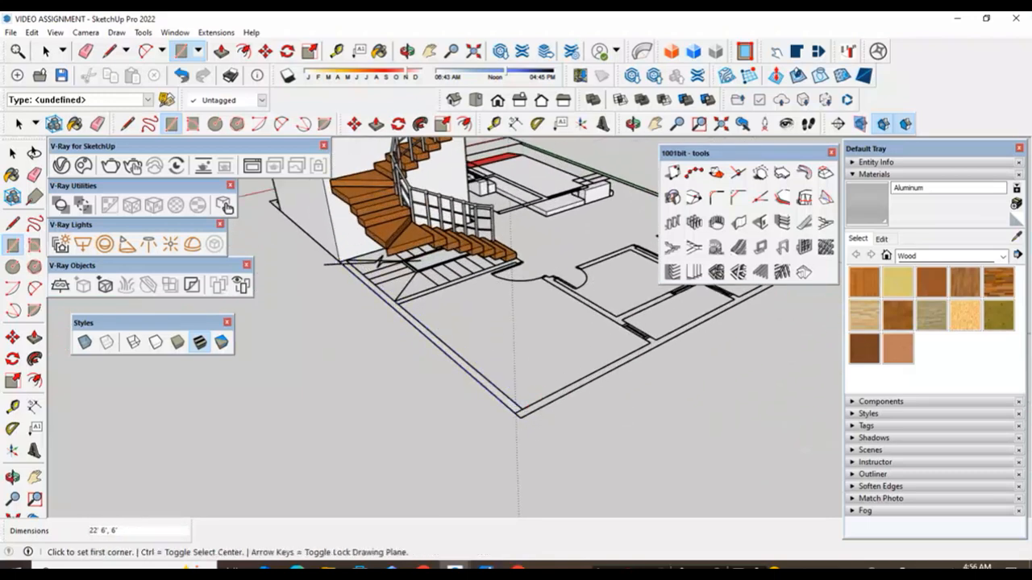
# - Make the wall-strip rectangle, with its face and edges, into a group
pyautogui.click(12, 153)
pyautogui.scroll(2, 345, 306)
pyautogui.scroll(1, 563, 421)
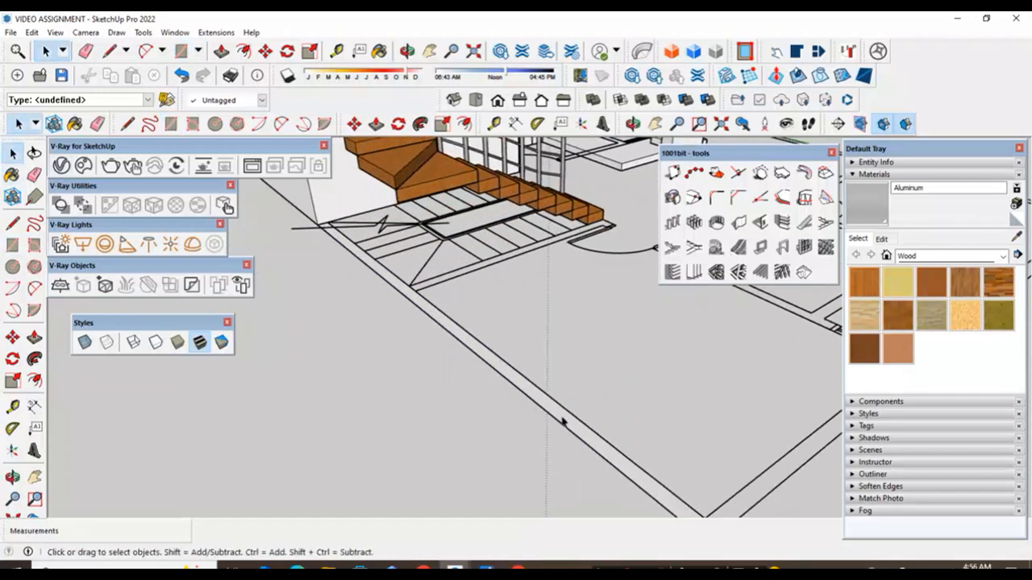
pyautogui.doubleClick(508, 382)
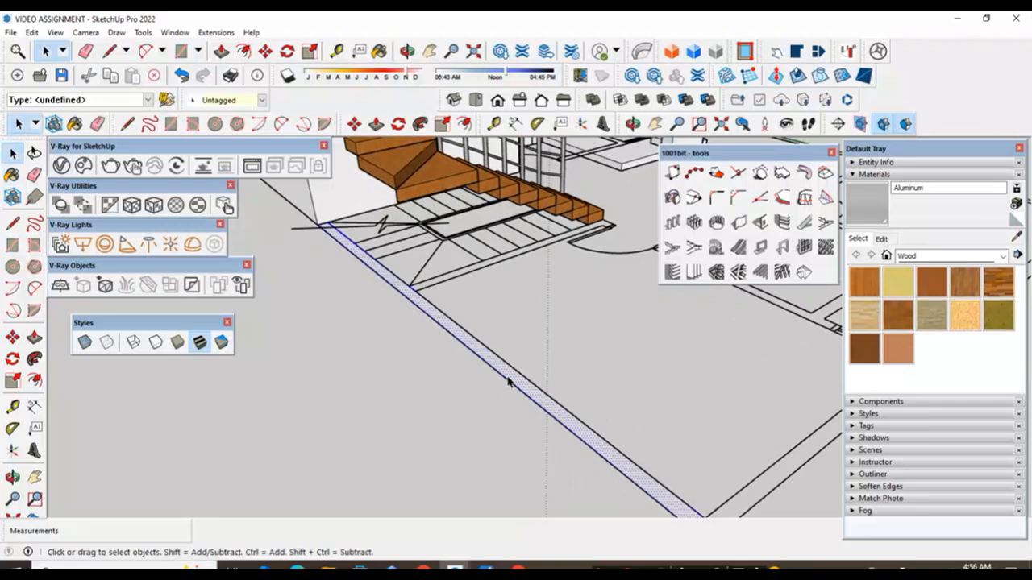
pyautogui.rightClick(508, 382)
pyautogui.click(565, 227)
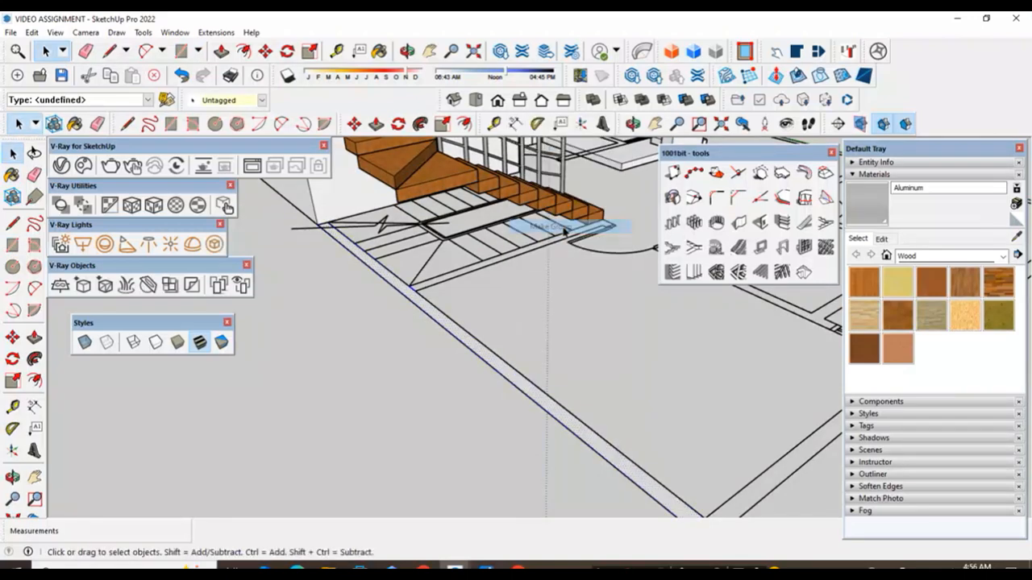
# - Push/Pull the wall strip's face up 10' inside its group, and close the group
pyautogui.doubleClick(495, 367)
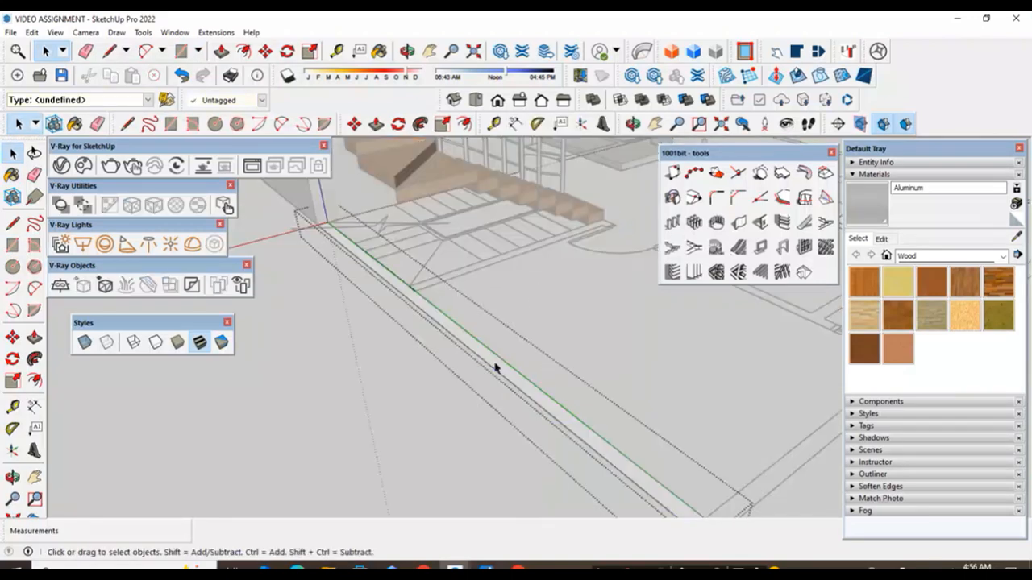
pyautogui.click(34, 337)
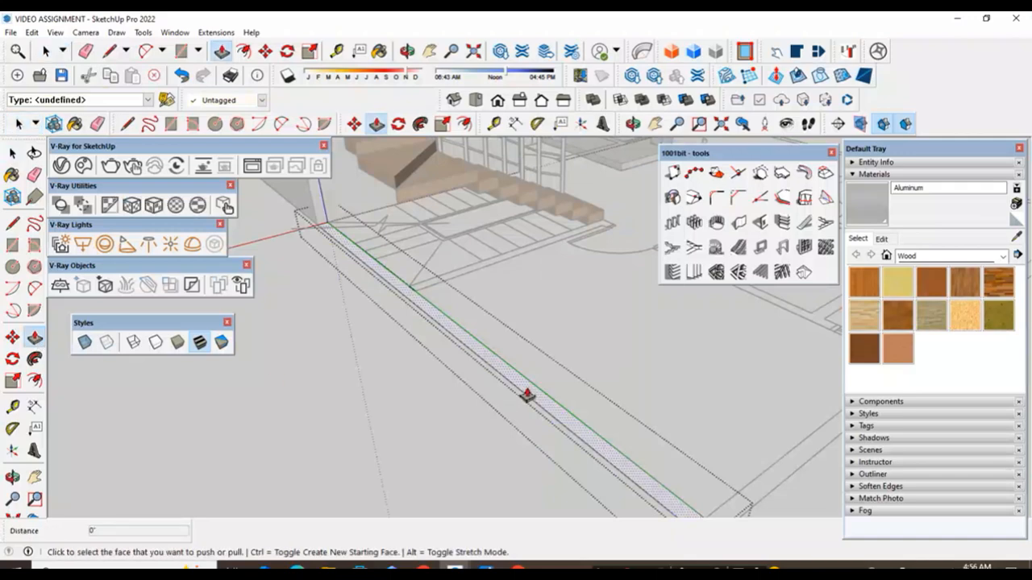
pyautogui.click(525, 396)
pyautogui.scroll(-4, 529, 364)
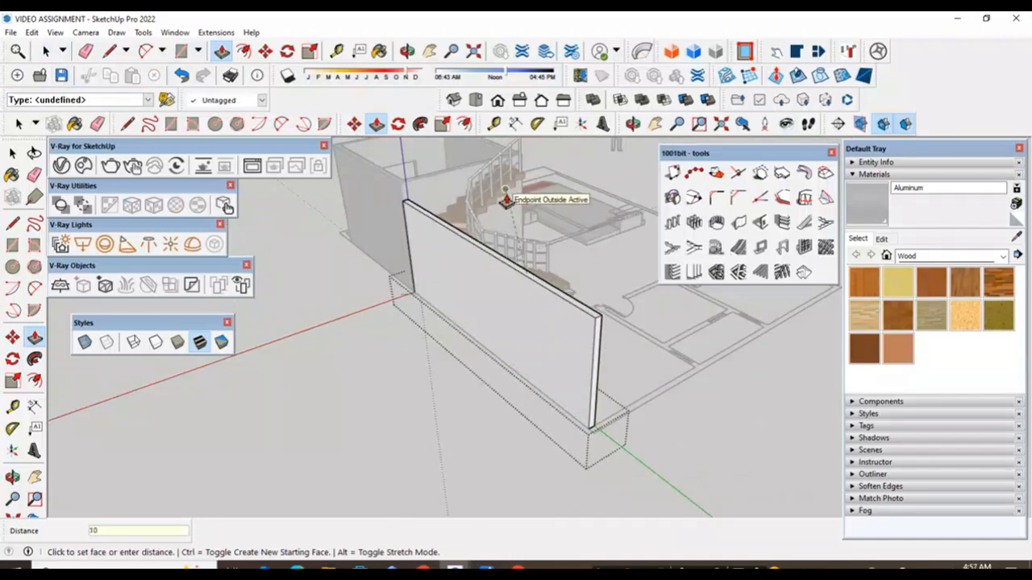
pyautogui.press('Return')
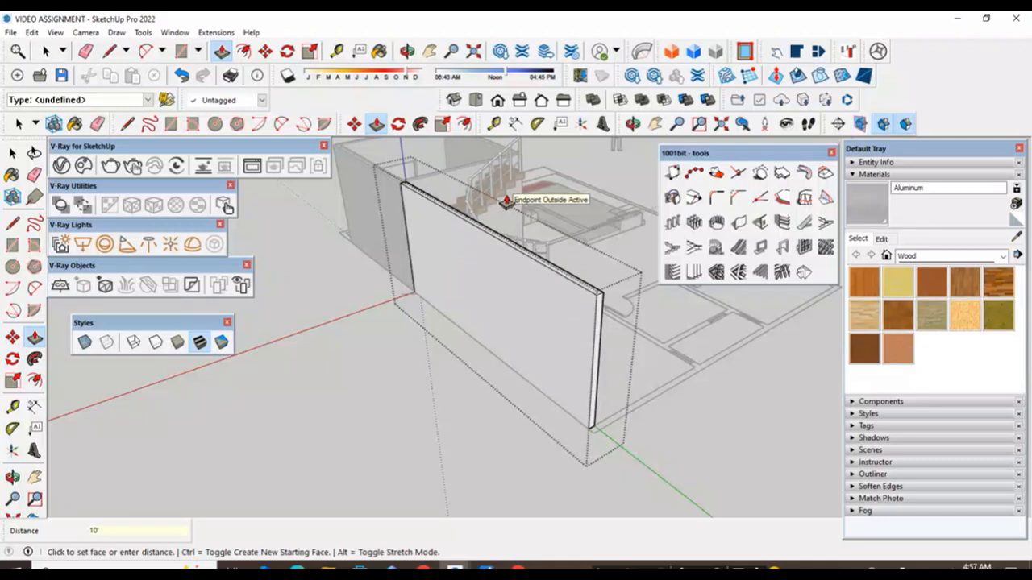
pyautogui.click(12, 153)
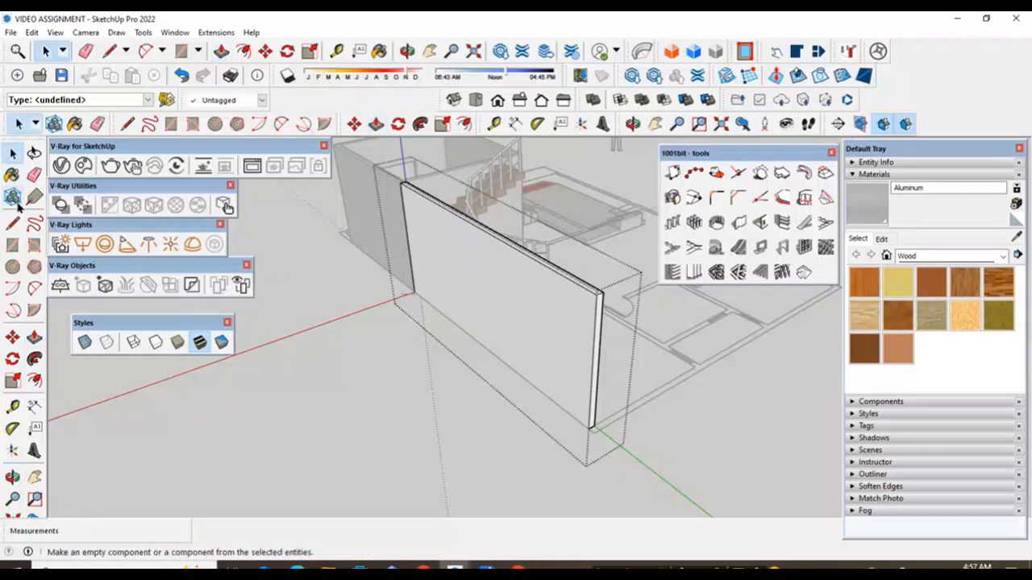
pyautogui.click(305, 413)
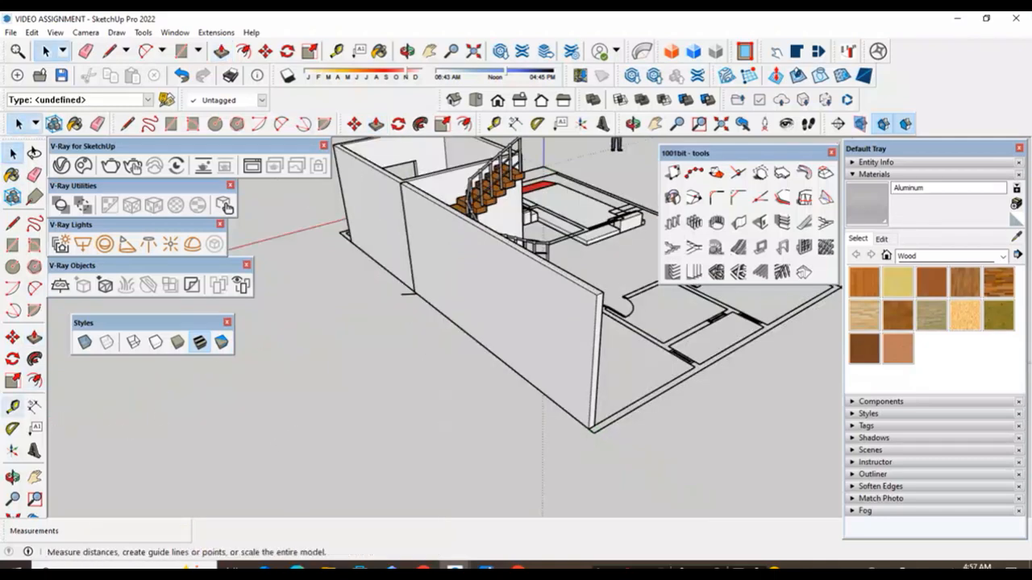
# - Draw a 10' 6" by 6" rectangle over the wall strip beside the lower stair flight, ending at the bottom step
pyautogui.press('o')
pyautogui.moveTo(503, 473); pyautogui.dragTo(157, 464)
pyautogui.moveTo(463, 354); pyautogui.dragTo(488, 427)
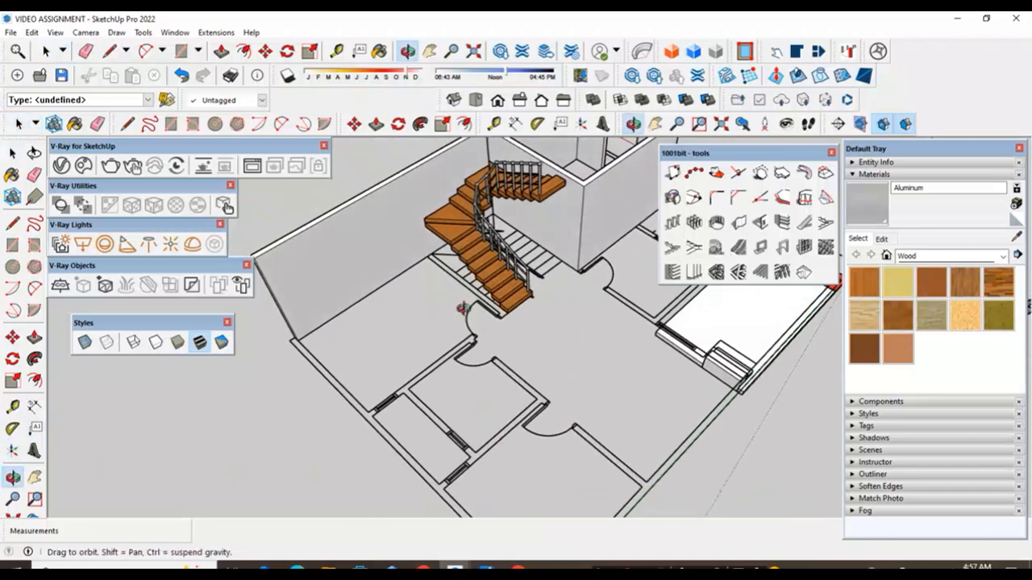
pyautogui.scroll(5, 442, 259)
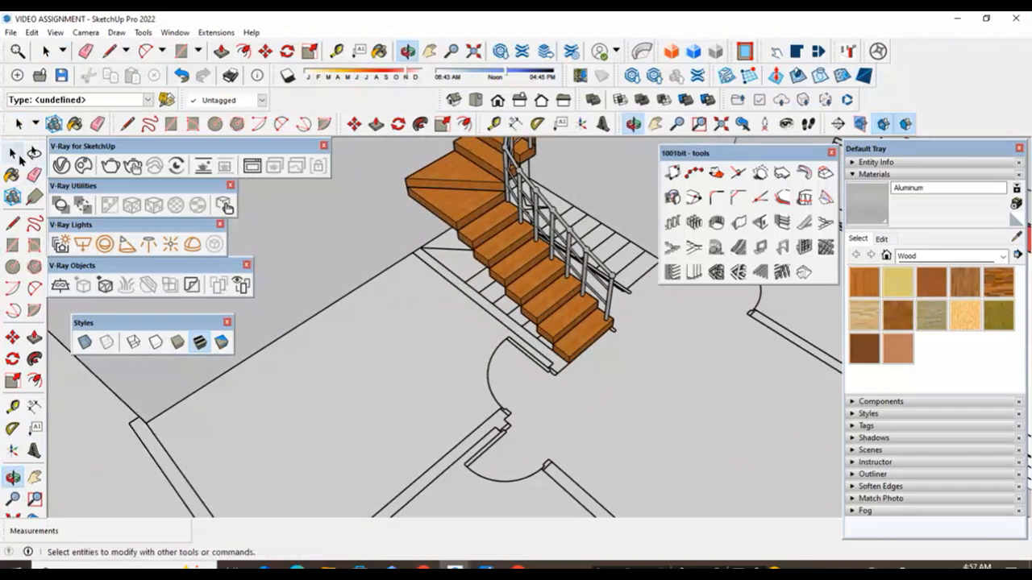
pyautogui.click(13, 153)
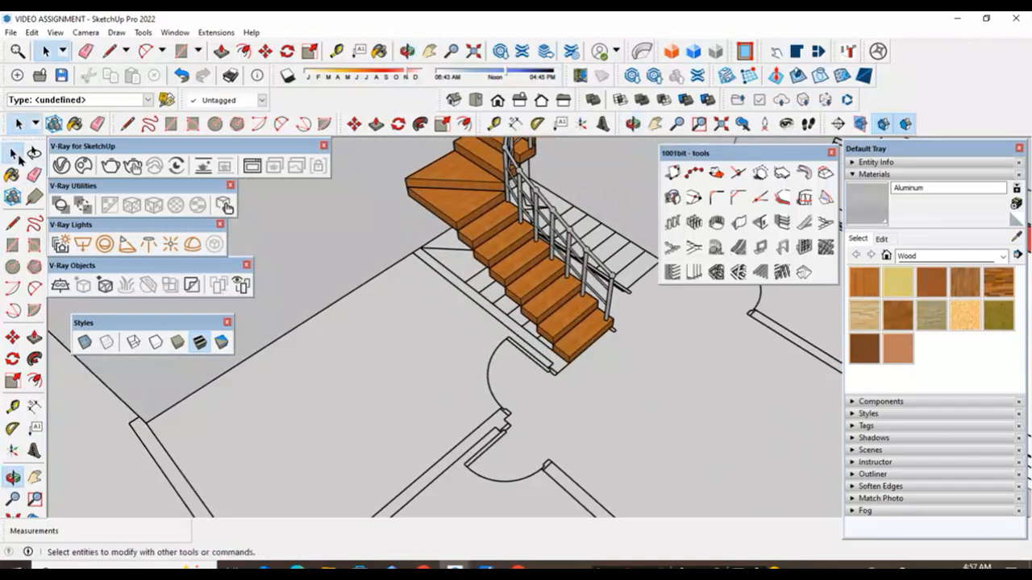
pyautogui.click(13, 244)
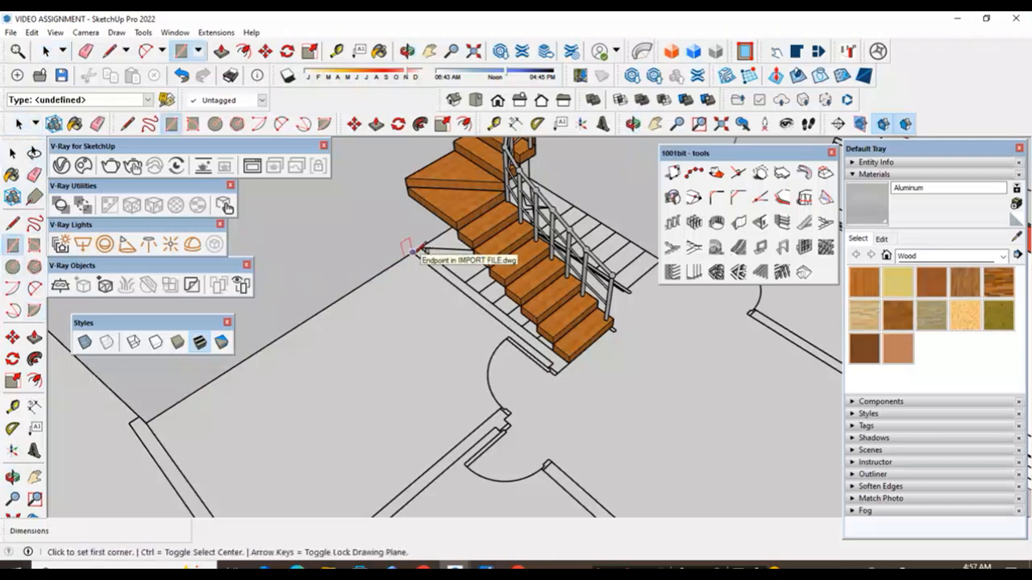
pyautogui.click(413, 251)
pyautogui.scroll(2, 565, 356)
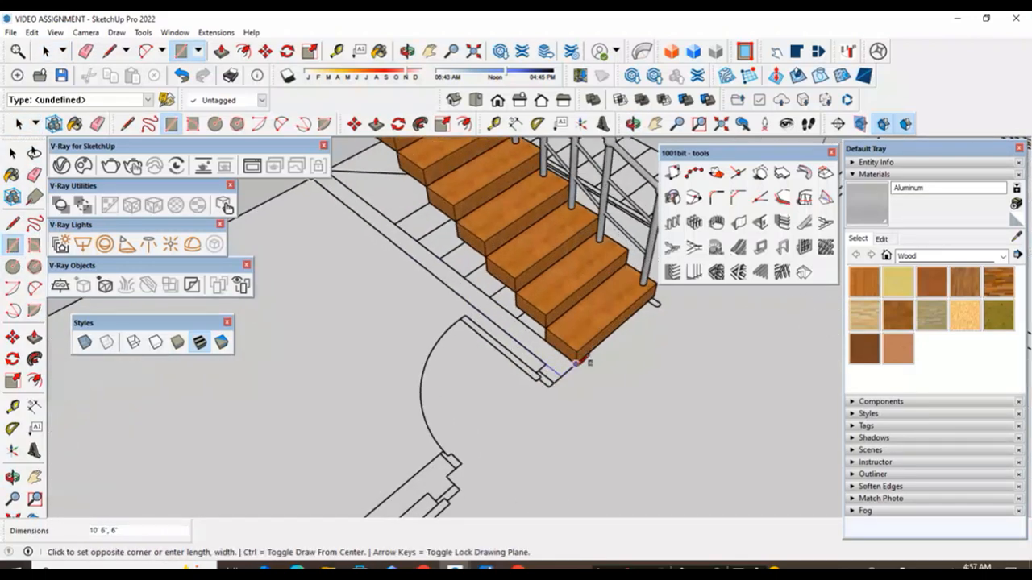
pyautogui.click(569, 359)
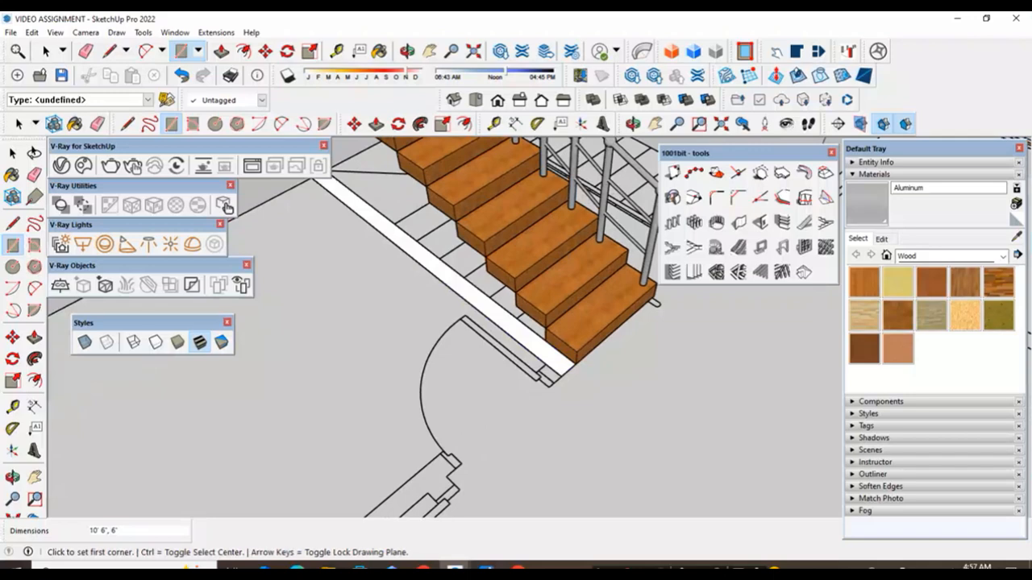
# - Make the stair-side wall rectangle, with its face and edges, into a group
pyautogui.click(13, 153)
pyautogui.click(452, 286)
pyautogui.rightClick(452, 284)
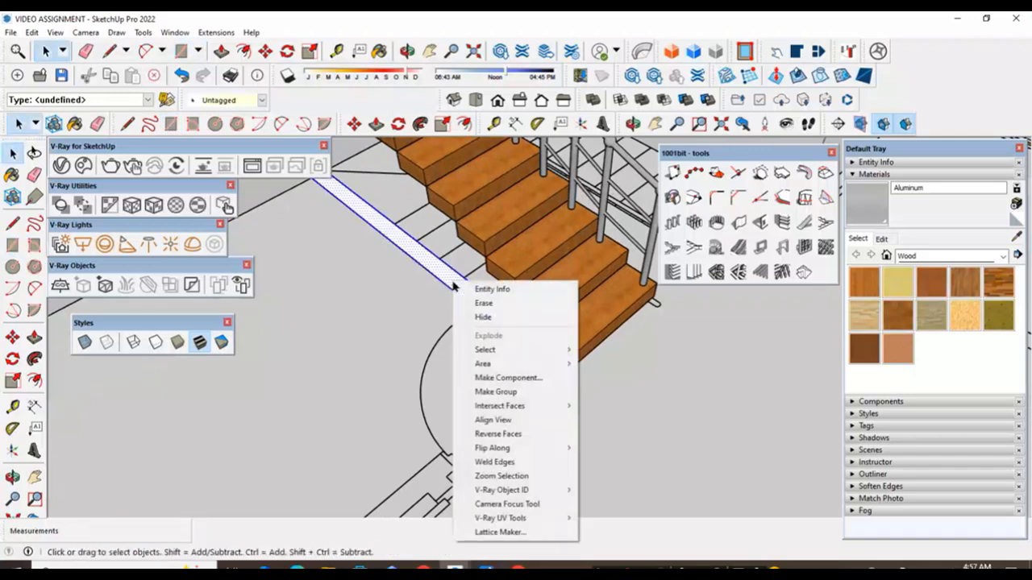
pyautogui.click(489, 392)
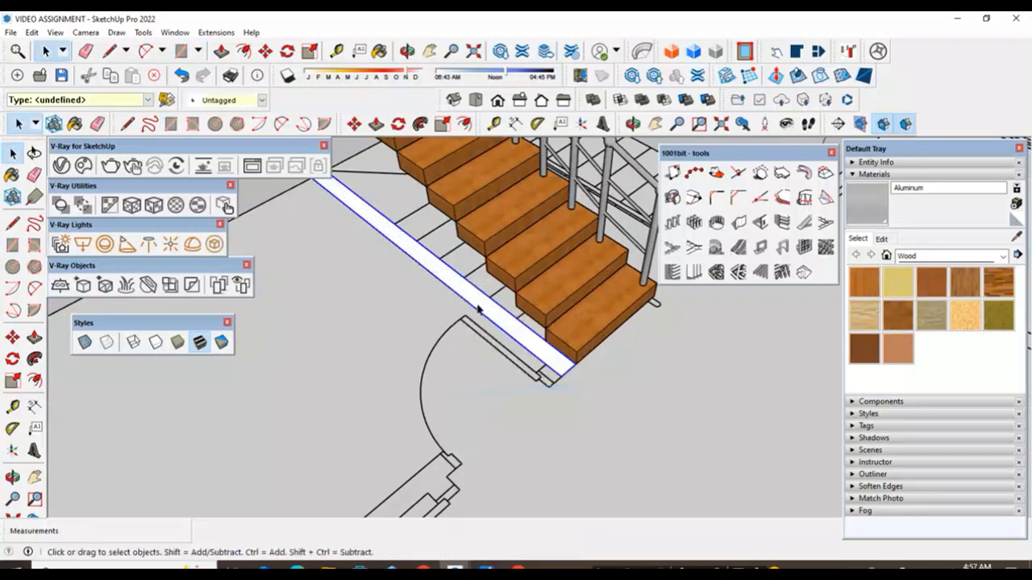
# - Push/Pull the stair-side wall's face up 10' inside its group, and close the group
pyautogui.doubleClick(478, 309)
pyautogui.click(35, 337)
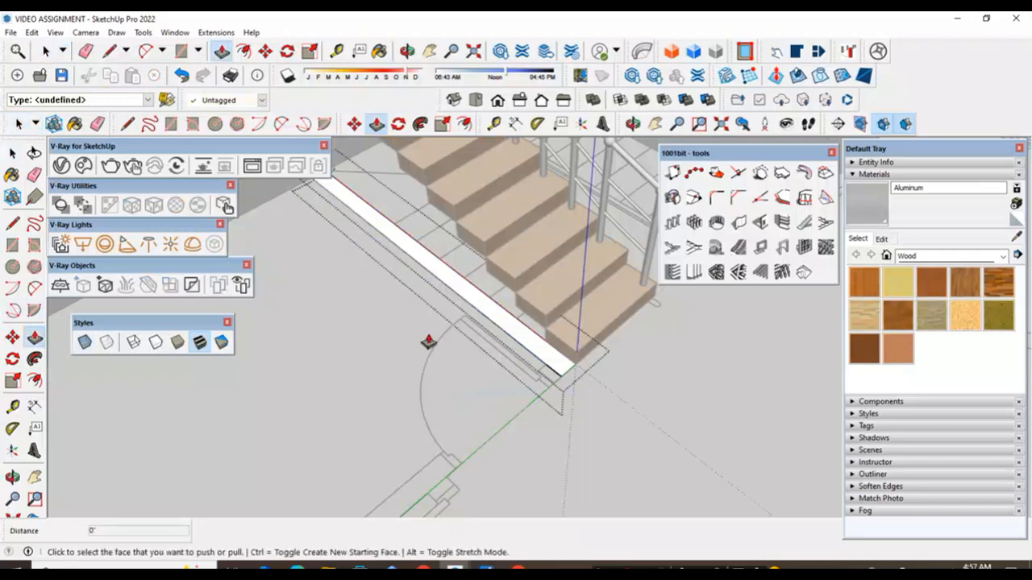
pyautogui.click(490, 308)
pyautogui.scroll(-2, 493, 311)
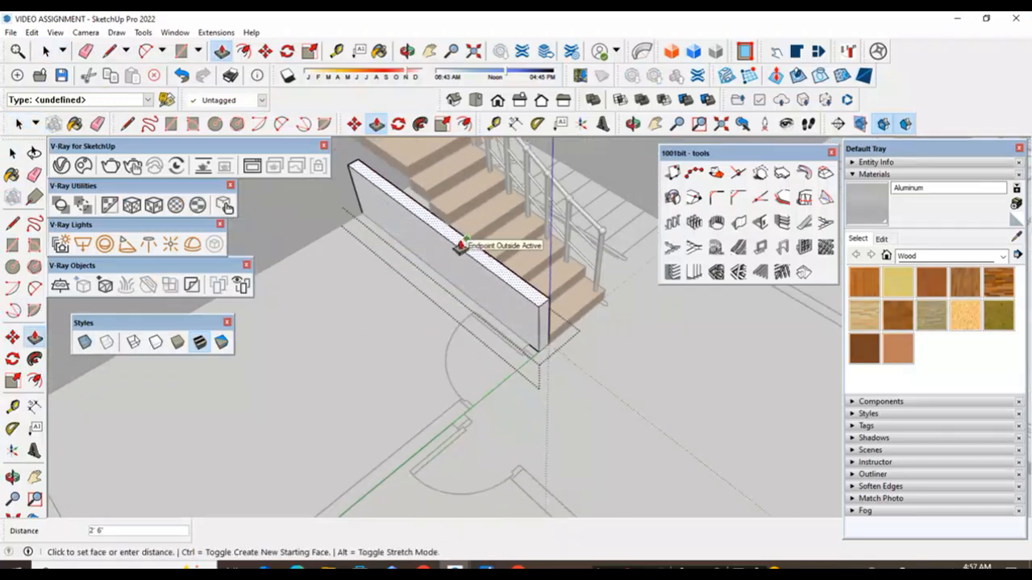
pyautogui.write("10'")
pyautogui.press('Return')
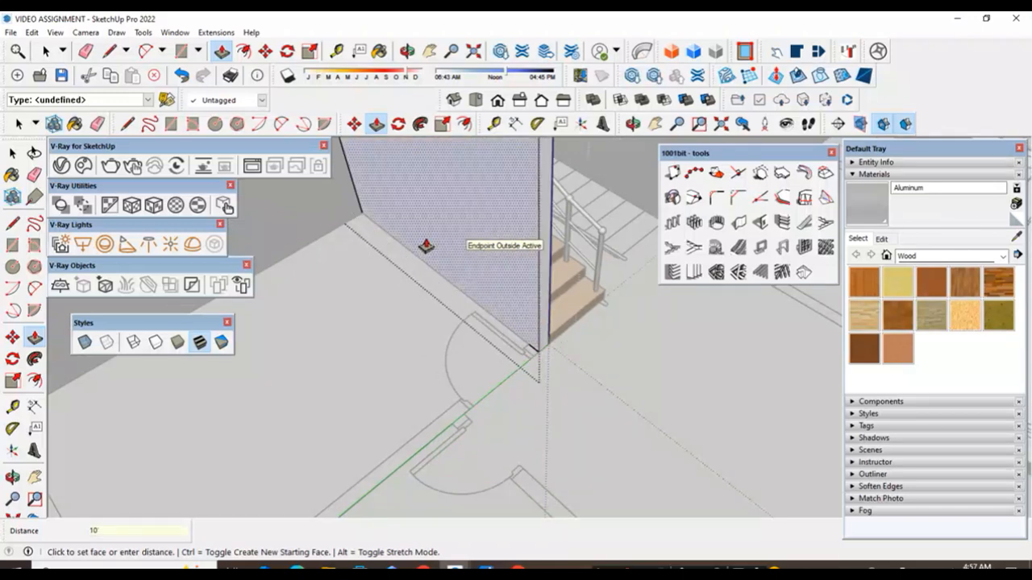
pyautogui.click(13, 152)
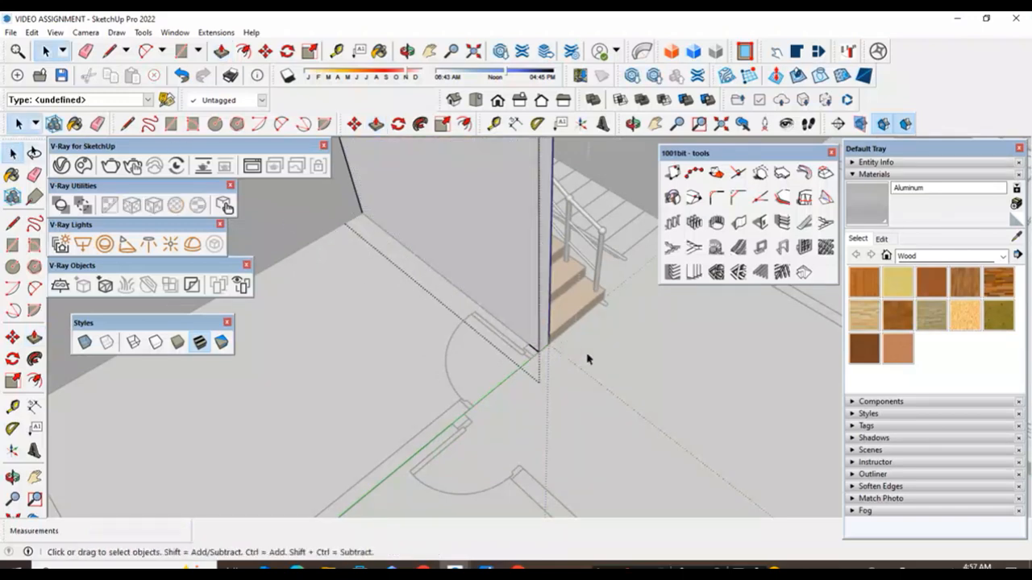
pyautogui.scroll(-6, 587, 359)
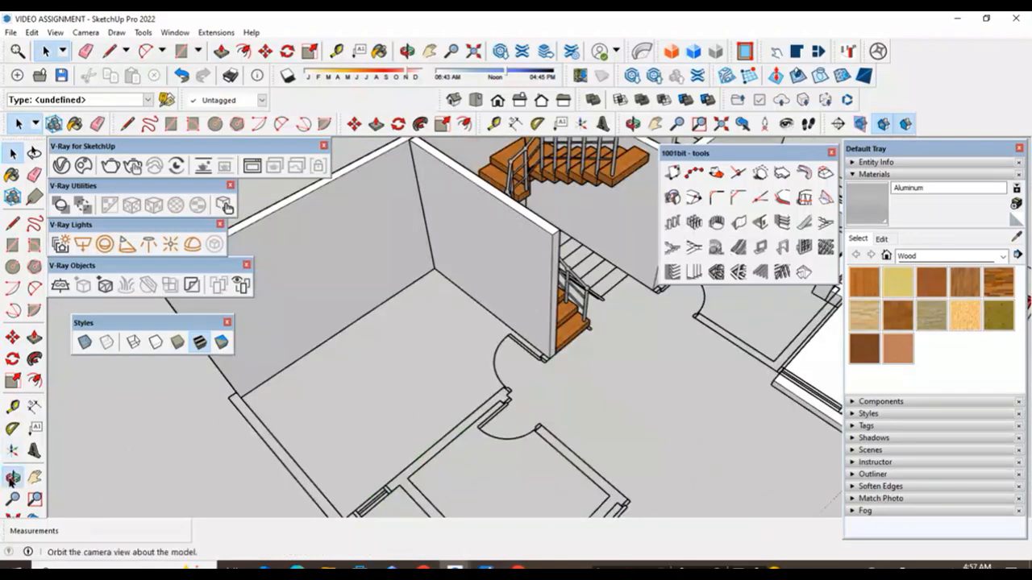
# - Examine the staircase and its side wall from the front and compare them with the wall-mounted handrail in the reference screenshot
pyautogui.click(12, 477)
pyautogui.moveTo(491, 407); pyautogui.dragTo(573, 316)
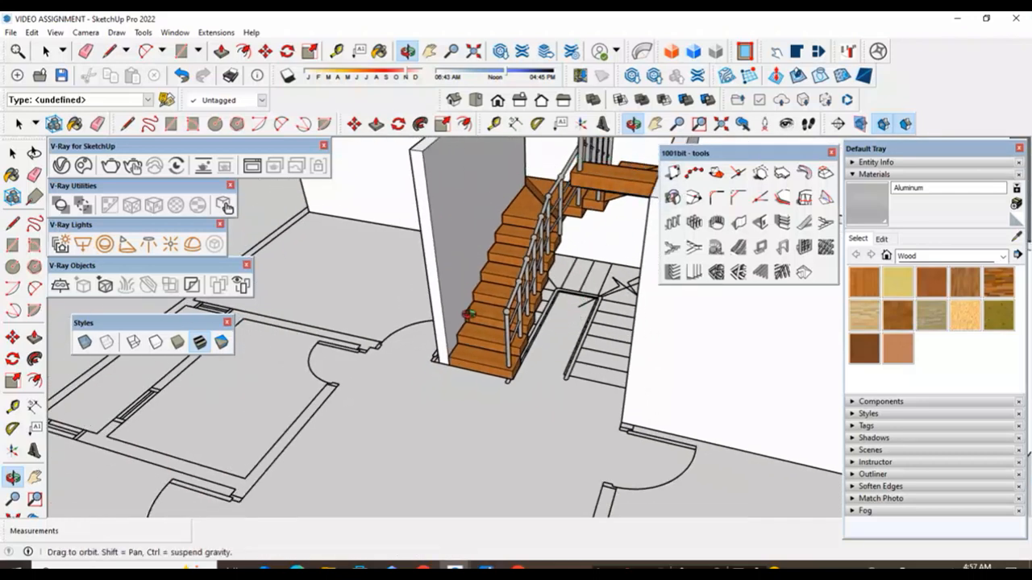
pyautogui.scroll(2, 468, 334)
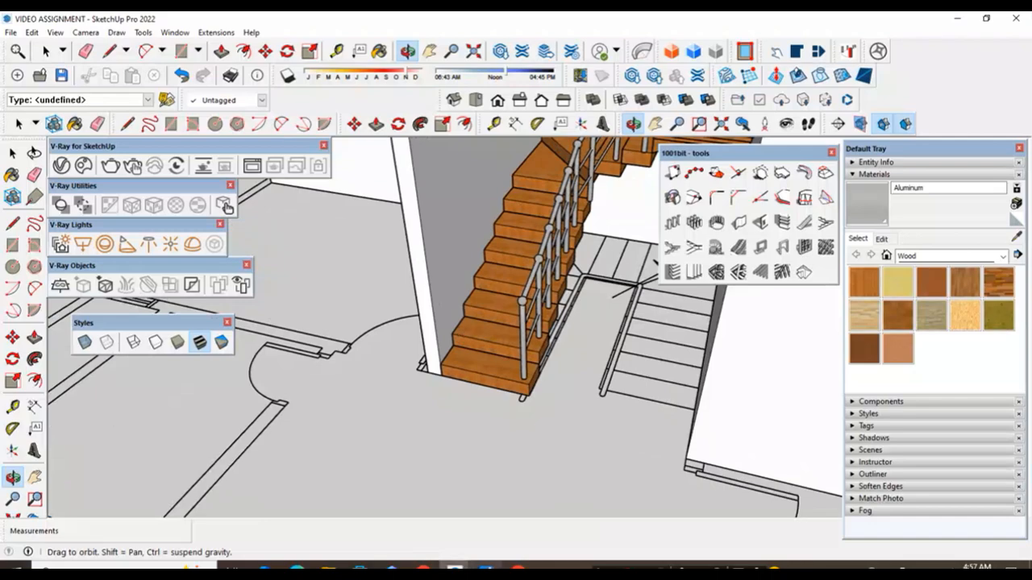
pyautogui.click(486, 566)
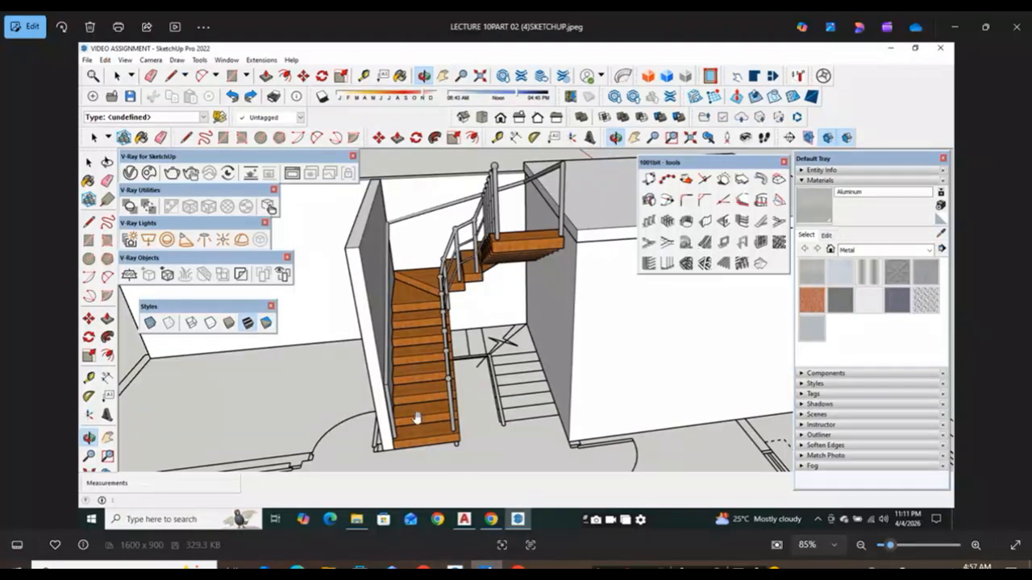
pyautogui.scroll(1, 417, 417)
pyautogui.click(954, 28)
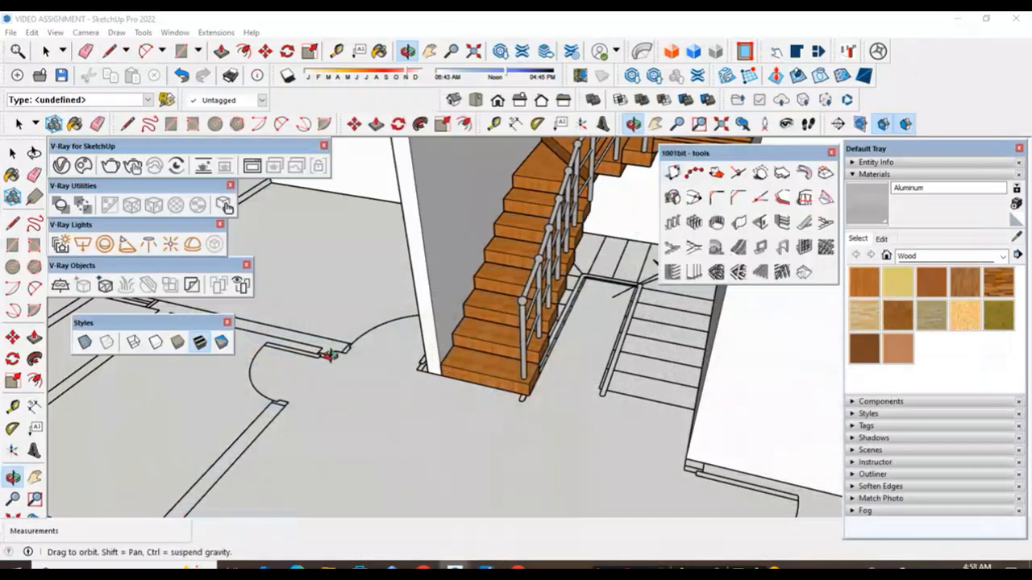
# - Draw a circle with a 1" radius flat on the open floor in front of the staircase
pyautogui.click(13, 154)
pyautogui.scroll(3, 481, 375)
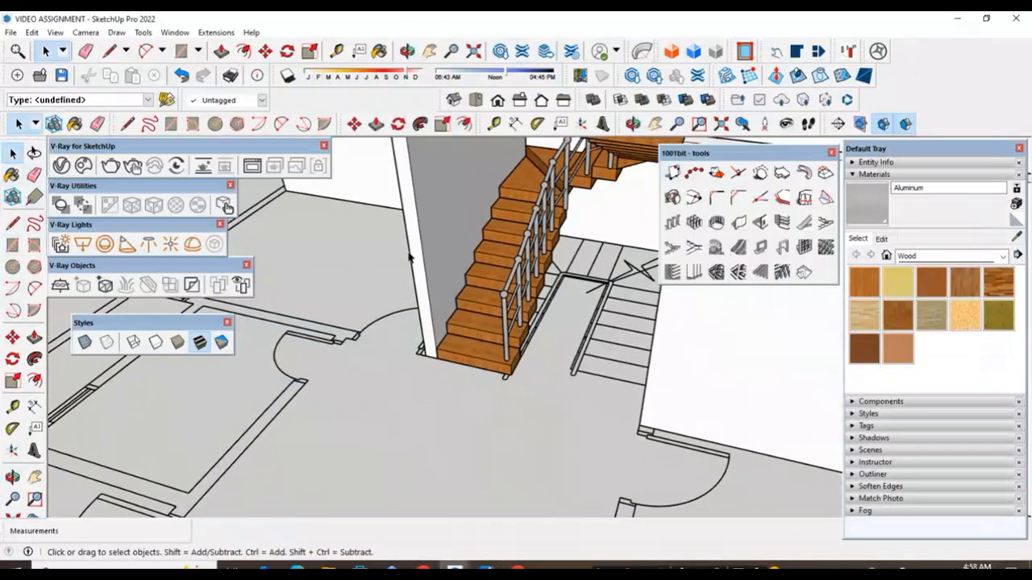
pyautogui.scroll(-3, 417, 372)
pyautogui.scroll(2, 396, 462)
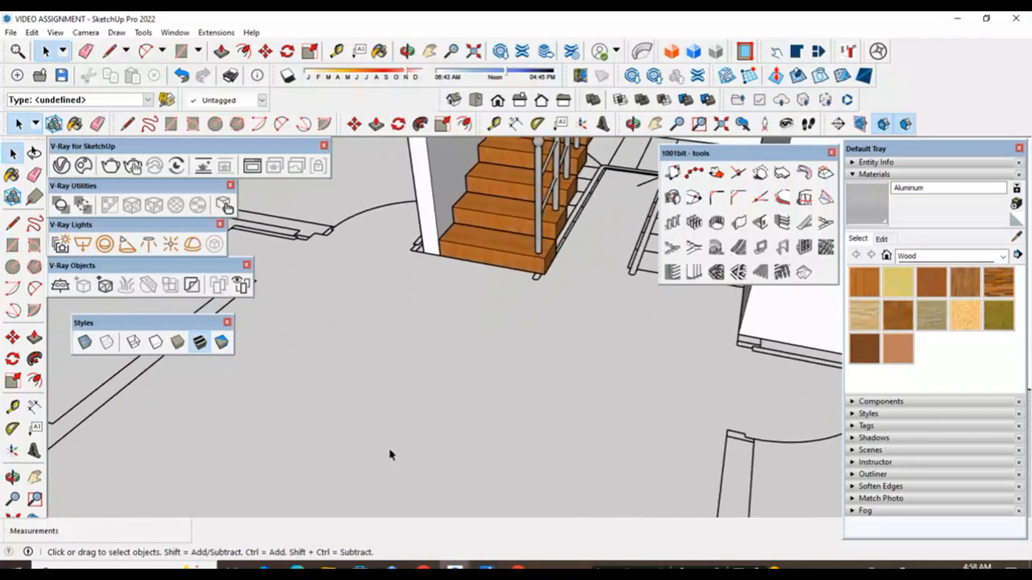
pyautogui.click(13, 266)
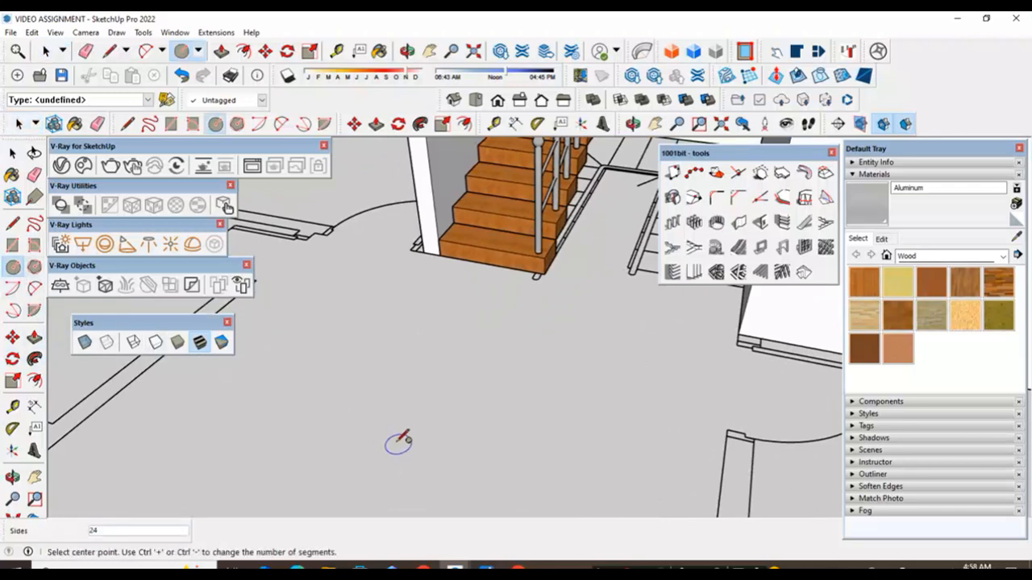
pyautogui.click(359, 431)
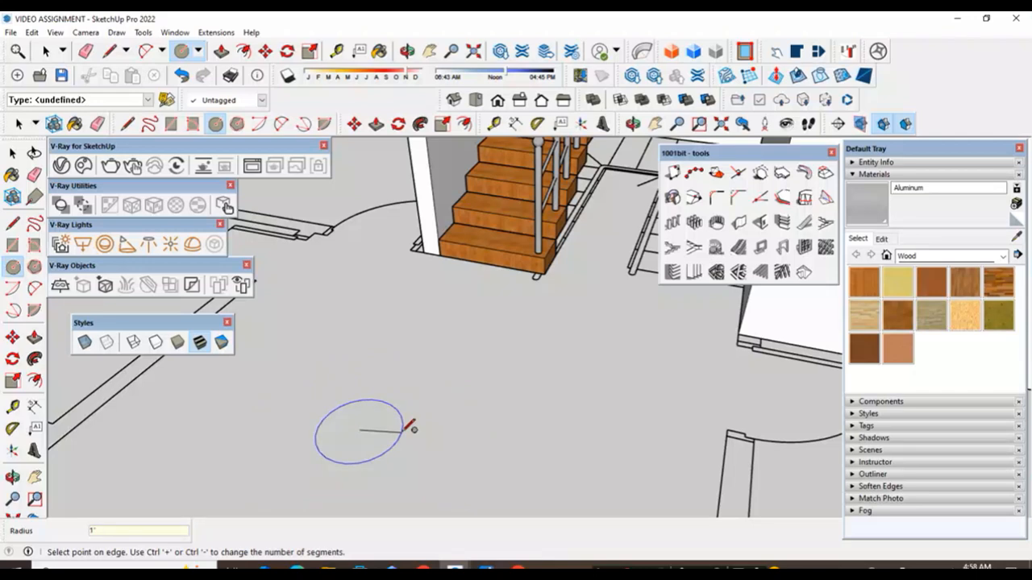
pyautogui.press('Escape')
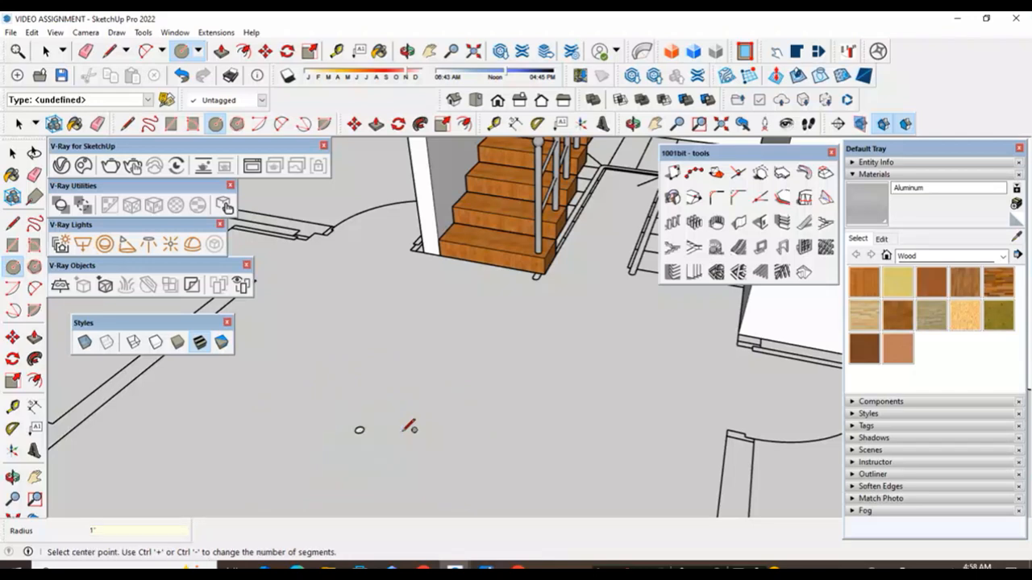
pyautogui.press('space')
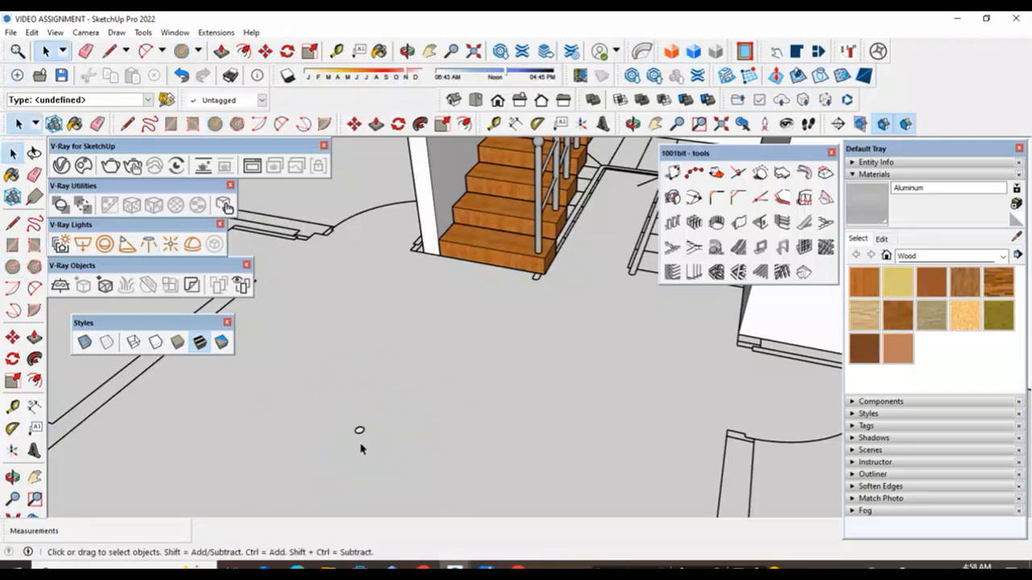
# - Draw a 36" vertical line up the blue axis from the middle of the small circle
pyautogui.scroll(5, 360, 449)
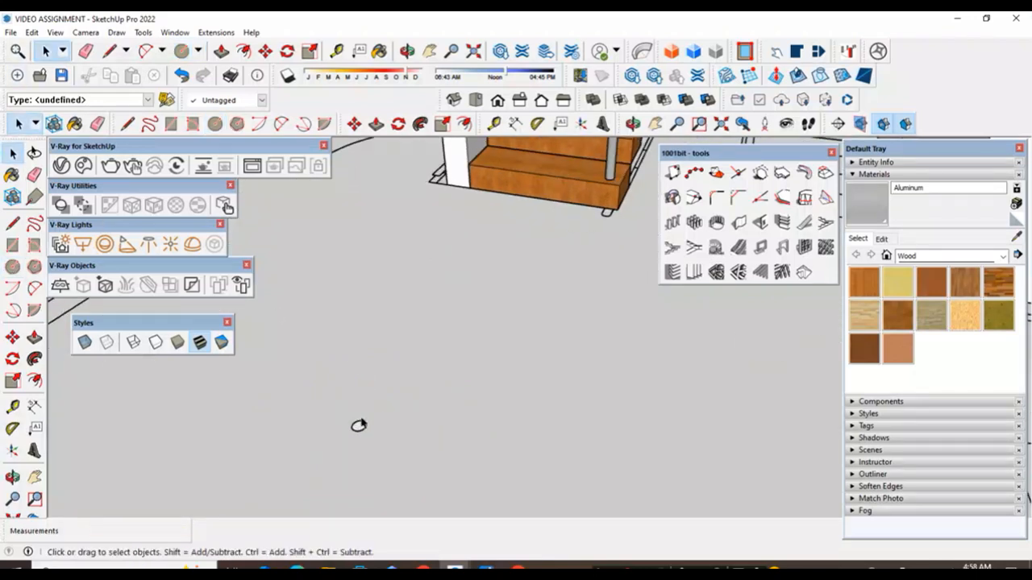
pyautogui.click(13, 224)
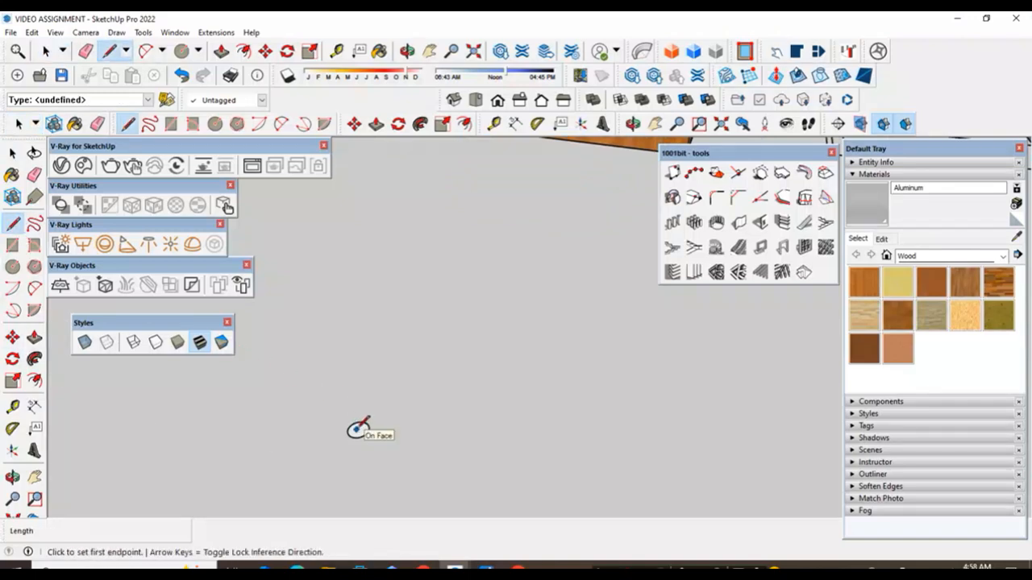
pyautogui.scroll(3, 358, 428)
pyautogui.scroll(3, 359, 427)
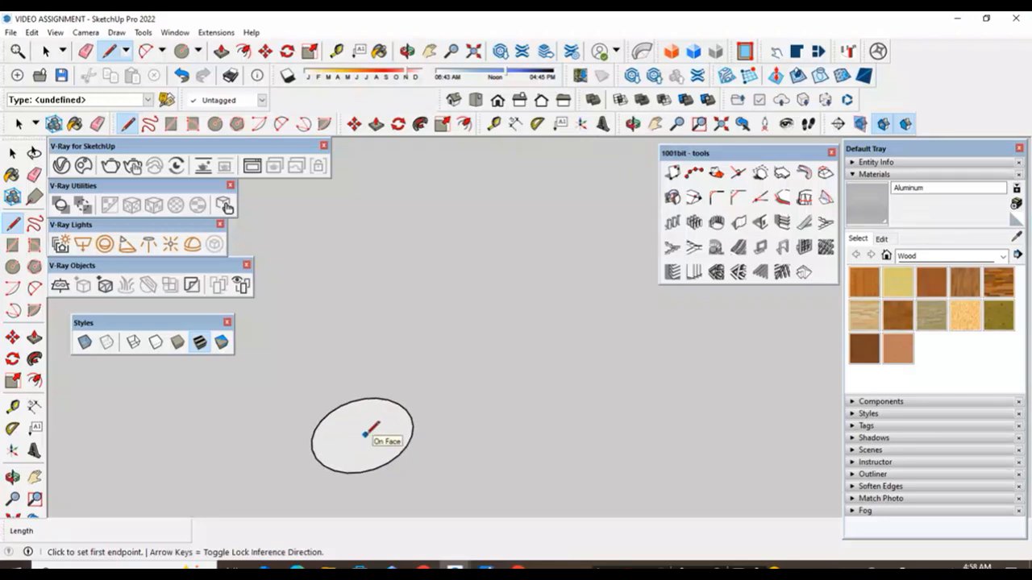
pyautogui.scroll(-1, 364, 435)
pyautogui.click(366, 431)
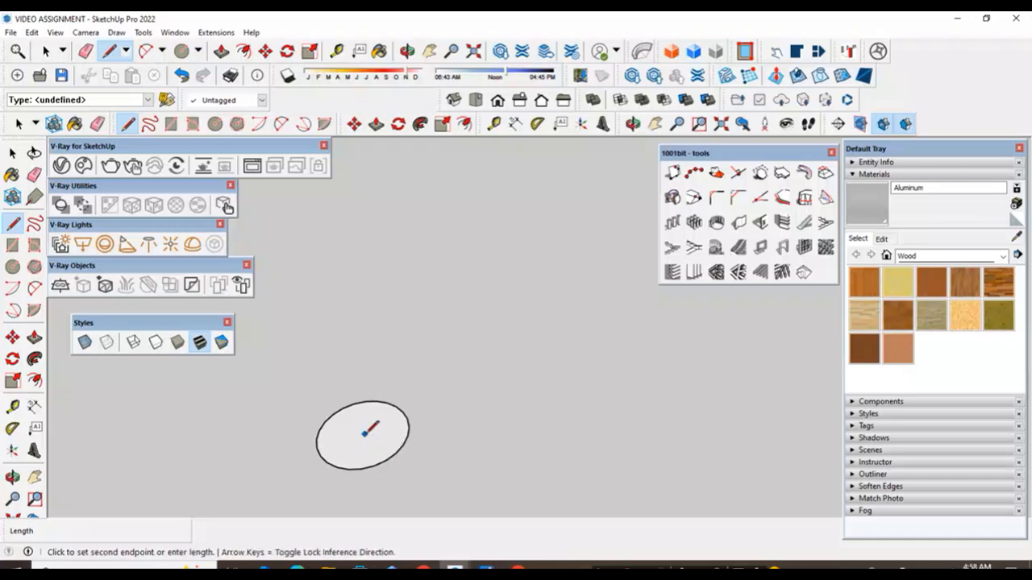
pyautogui.scroll(-3, 366, 425)
pyautogui.scroll(-2, 371, 379)
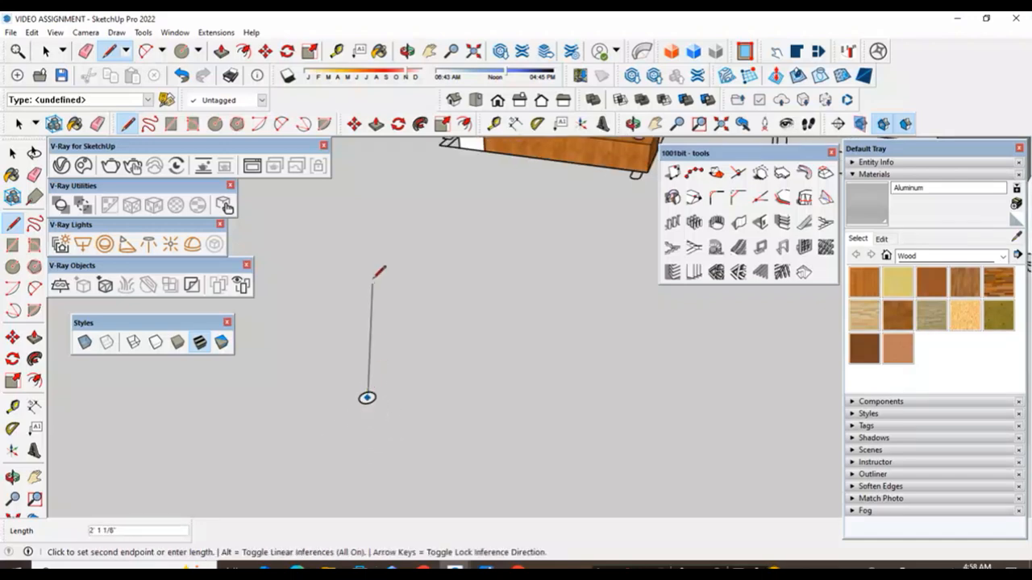
pyautogui.scroll(-3, 369, 389)
pyautogui.scroll(-2, 367, 392)
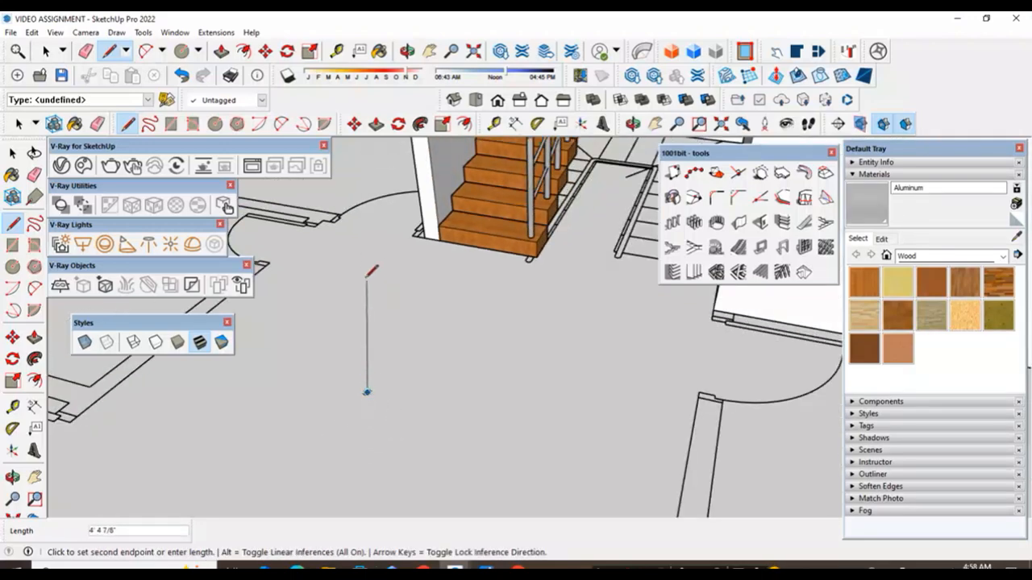
pyautogui.scroll(-4, 377, 389)
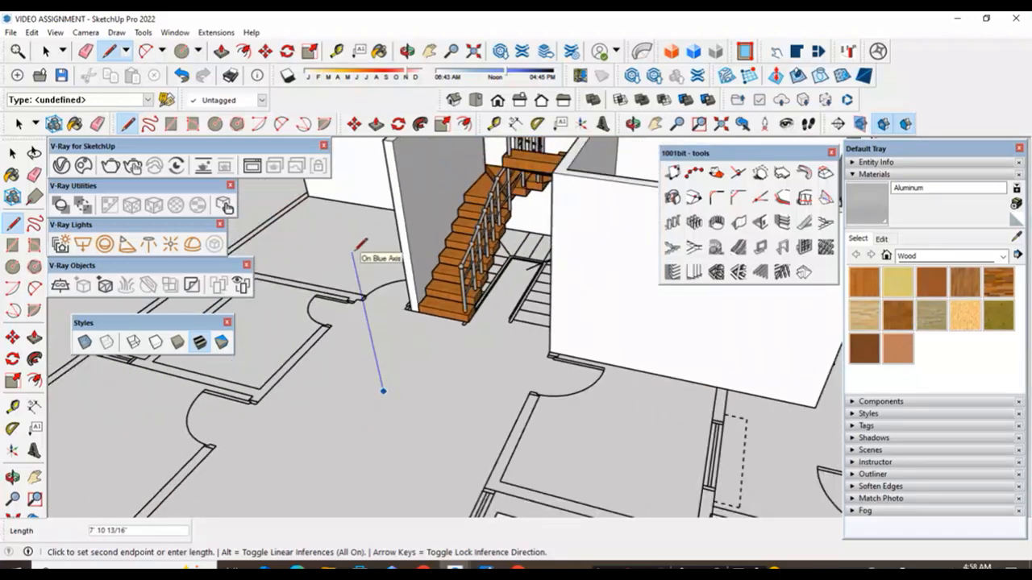
pyautogui.write('36')
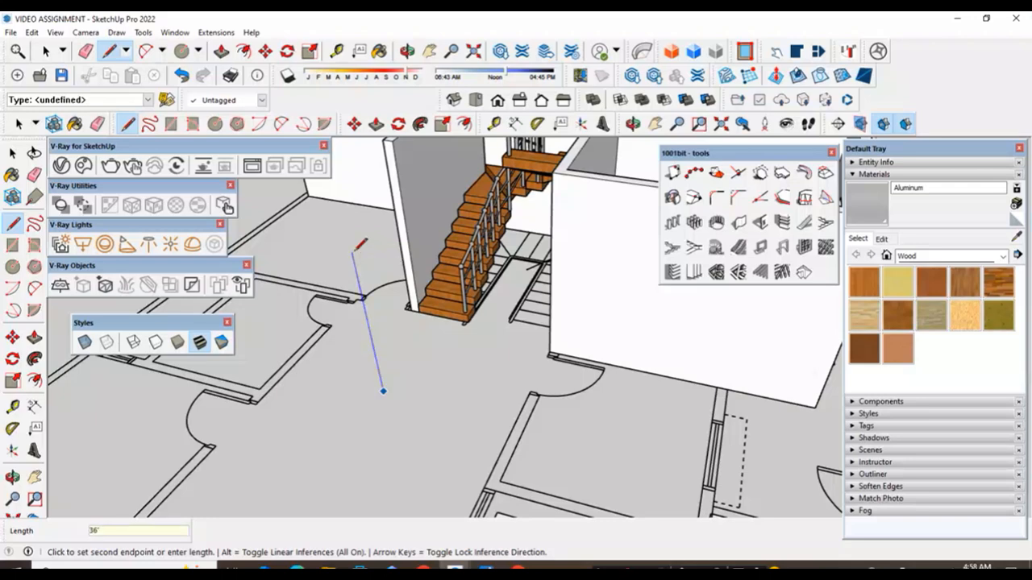
pyautogui.press('Return')
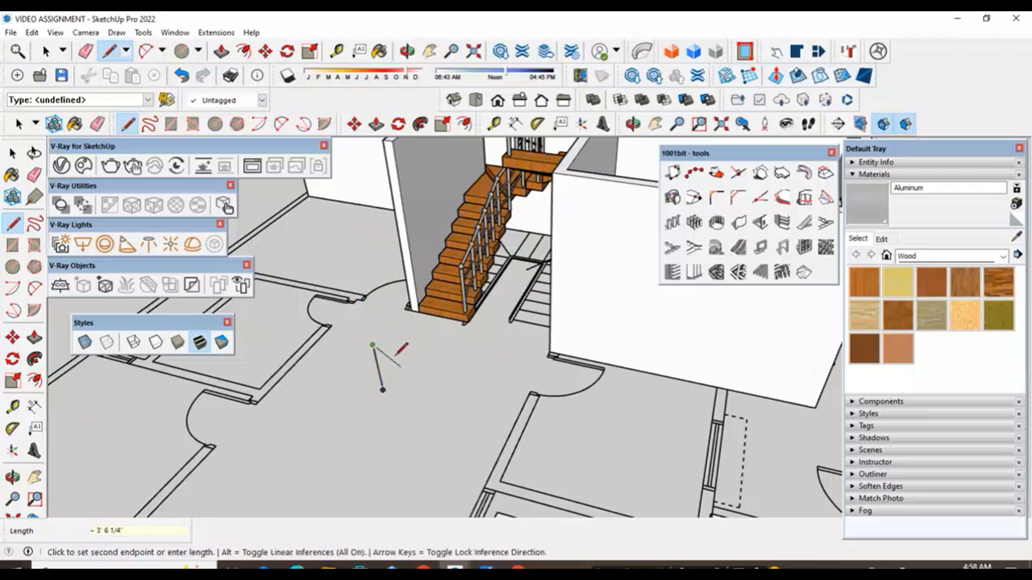
# - Draw a line about 2' 2" long along the red axis from the vertical line's upper end, and end the line there
pyautogui.scroll(3, 388, 340)
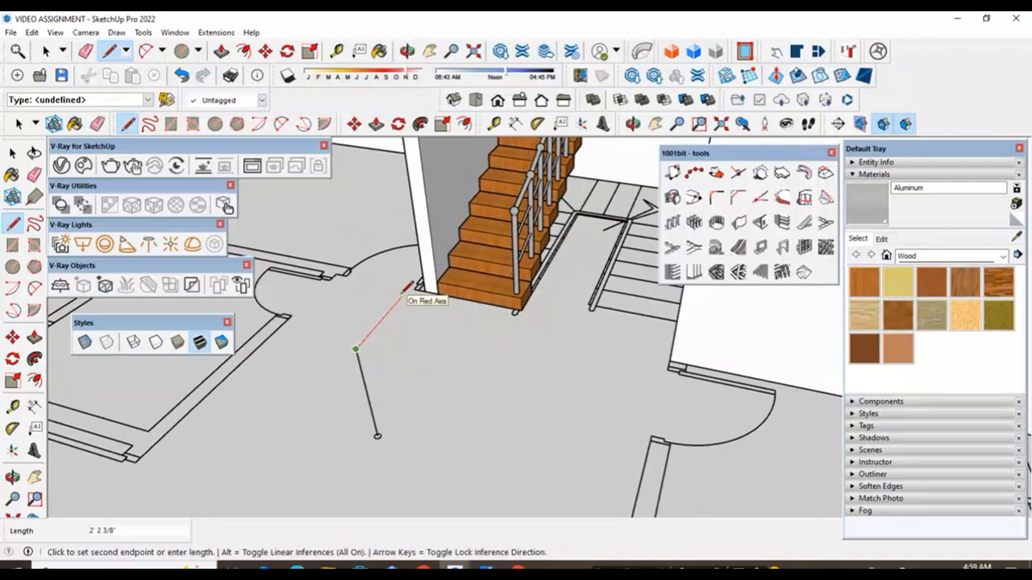
pyautogui.click(400, 298)
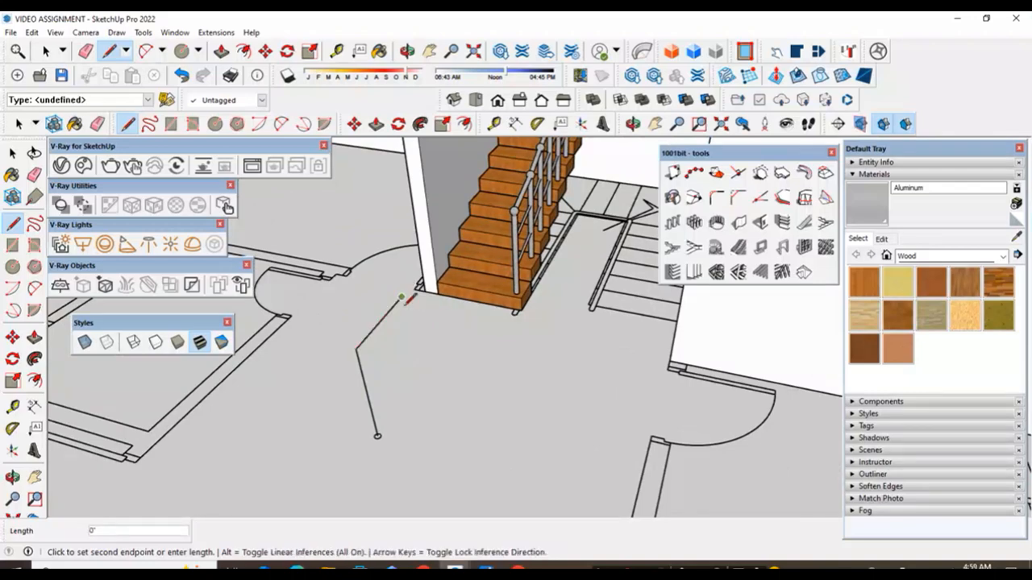
pyautogui.press('Escape')
pyautogui.scroll(2, 396, 335)
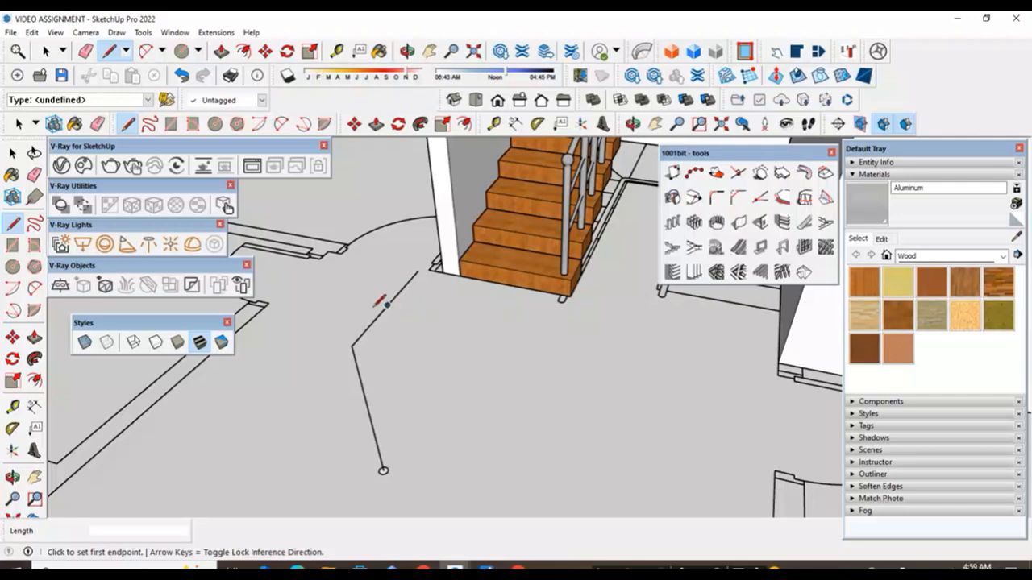
# - Extrude the 1" radius circle along the vertical line and the connected red-axis line with Follow Me
pyautogui.press('space')
pyautogui.scroll(-2, 435, 291)
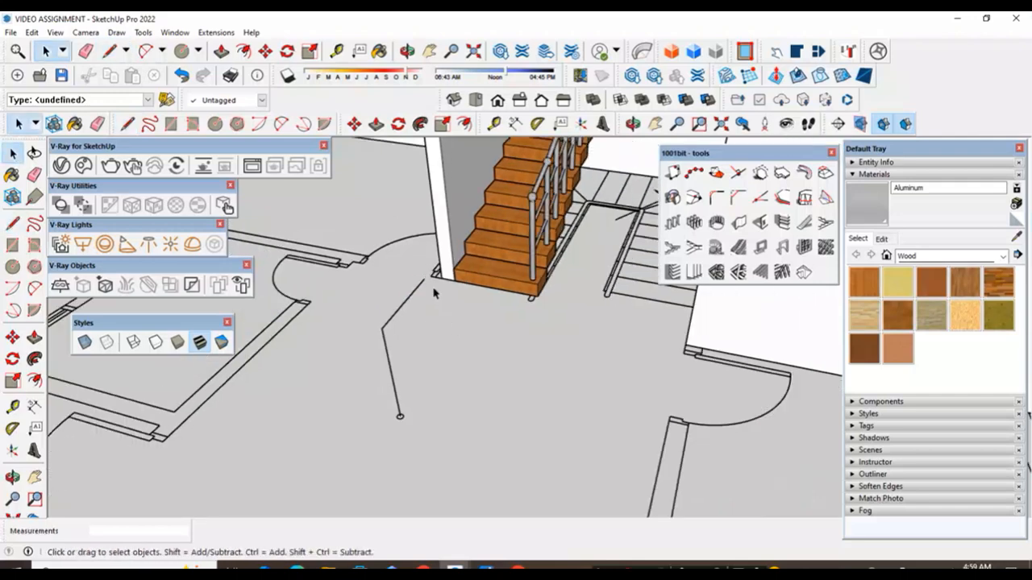
pyautogui.scroll(3, 427, 398)
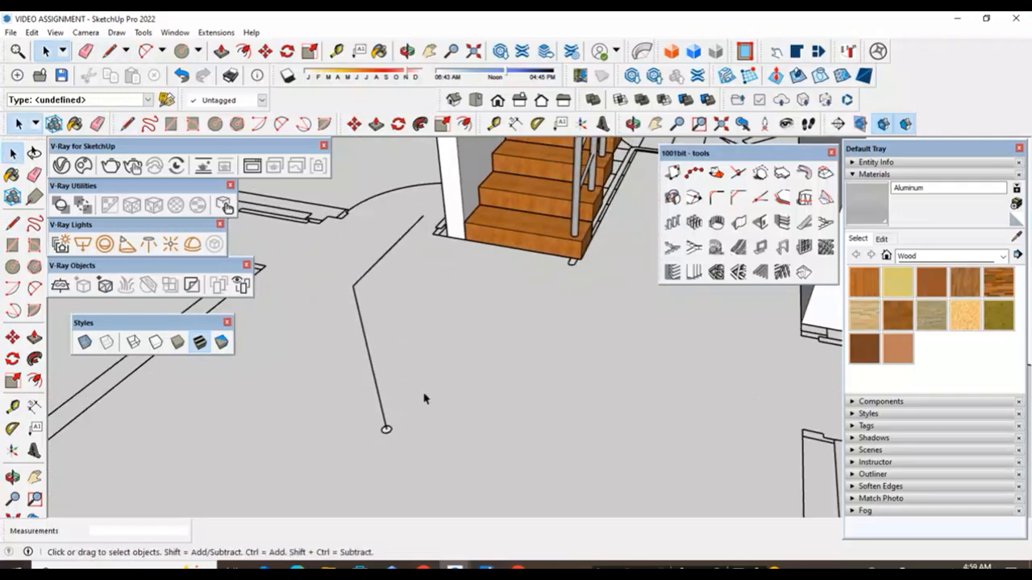
pyautogui.scroll(1, 403, 409)
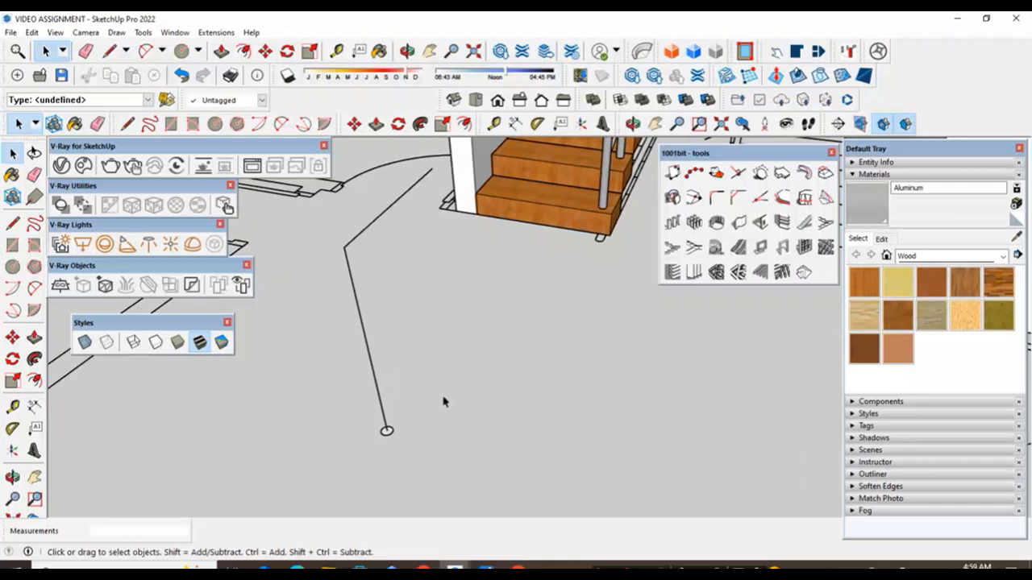
pyautogui.click(370, 231)
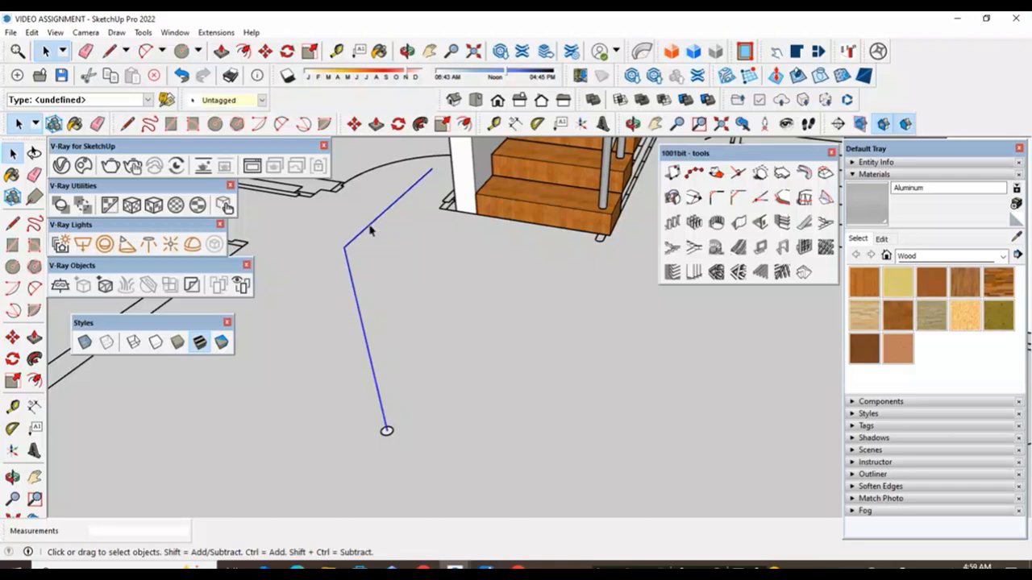
pyautogui.click(357, 249)
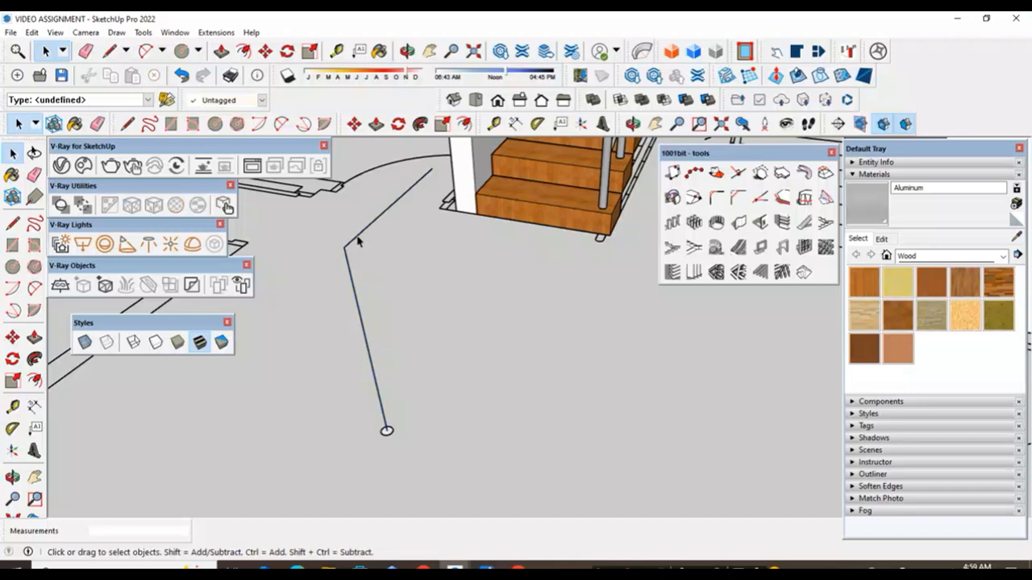
pyautogui.click(358, 238)
pyautogui.keyDown('shift'); pyautogui.click(359, 308); pyautogui.keyUp('shift')
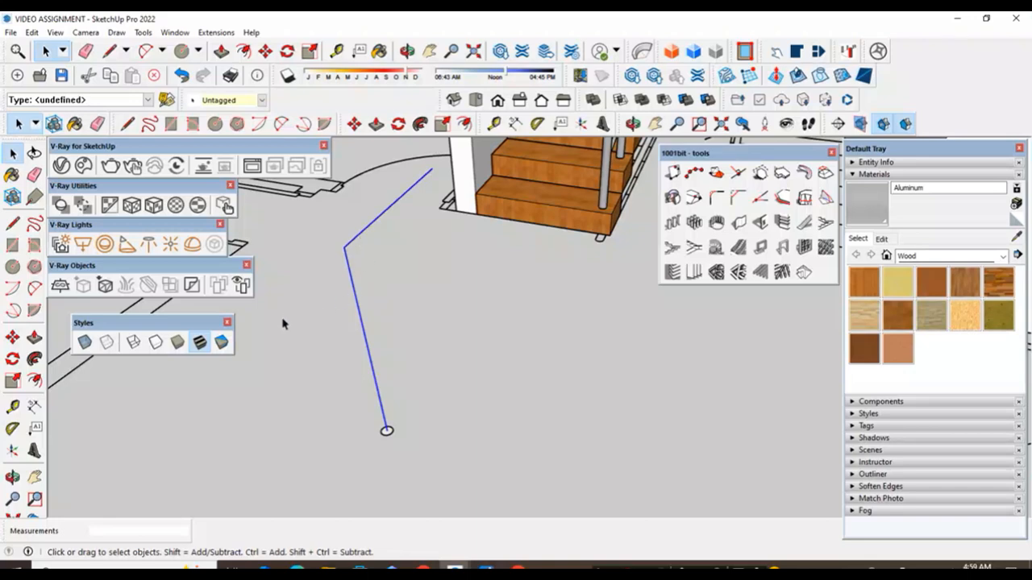
pyautogui.click(34, 363)
pyautogui.scroll(3, 387, 429)
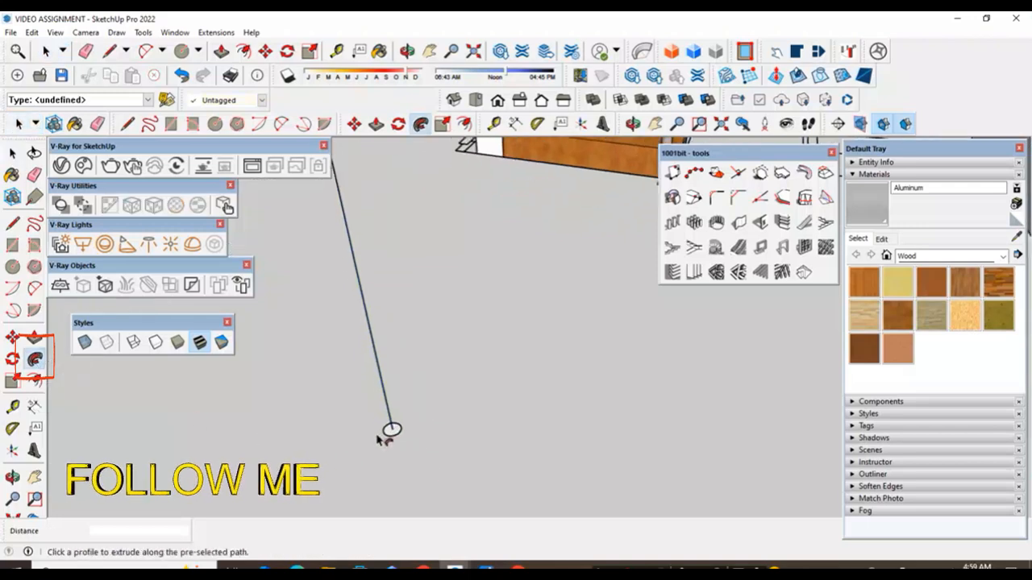
pyautogui.click(394, 429)
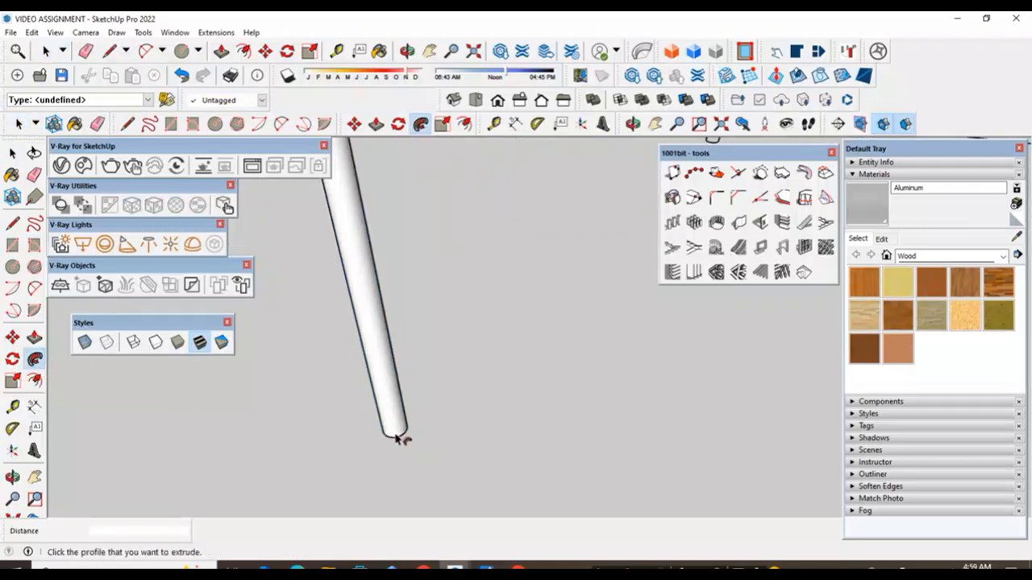
pyautogui.scroll(-3, 398, 436)
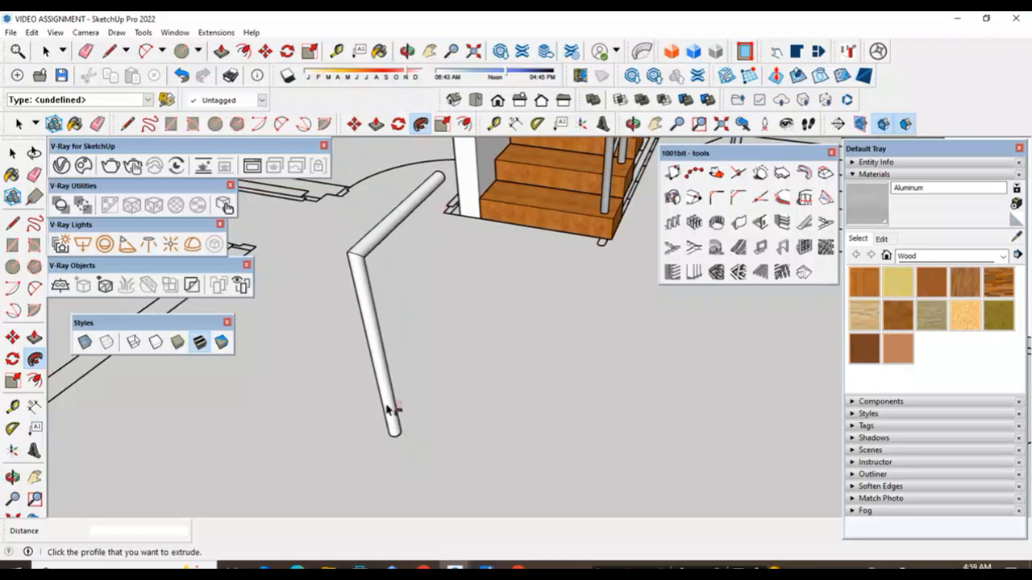
# - Delete the bent pipe and its two leftover end circles from the floor in front of the staircase
pyautogui.click(18, 158)
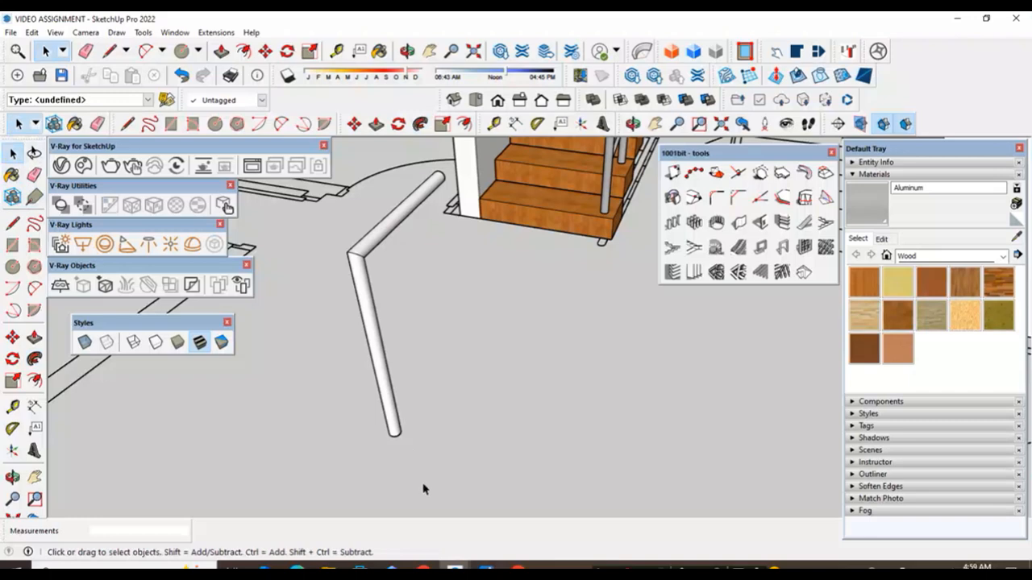
pyautogui.scroll(-2, 390, 445)
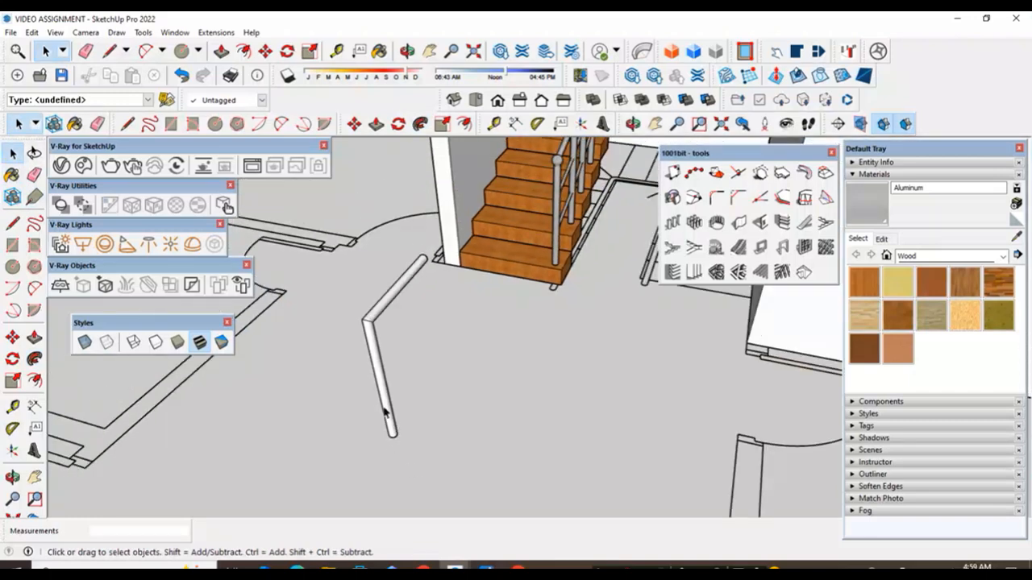
pyautogui.scroll(-2, 448, 316)
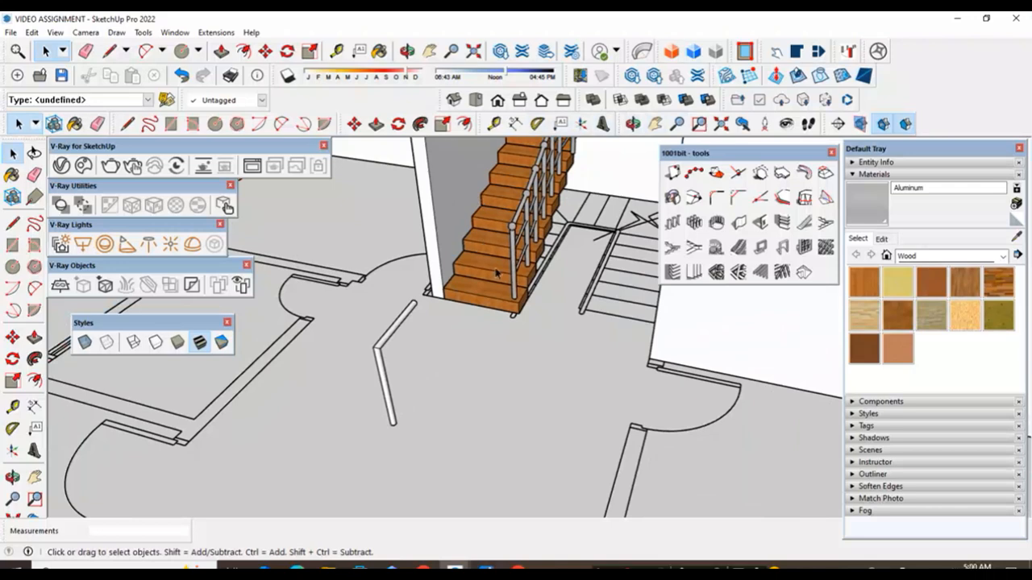
pyautogui.scroll(2, 497, 272)
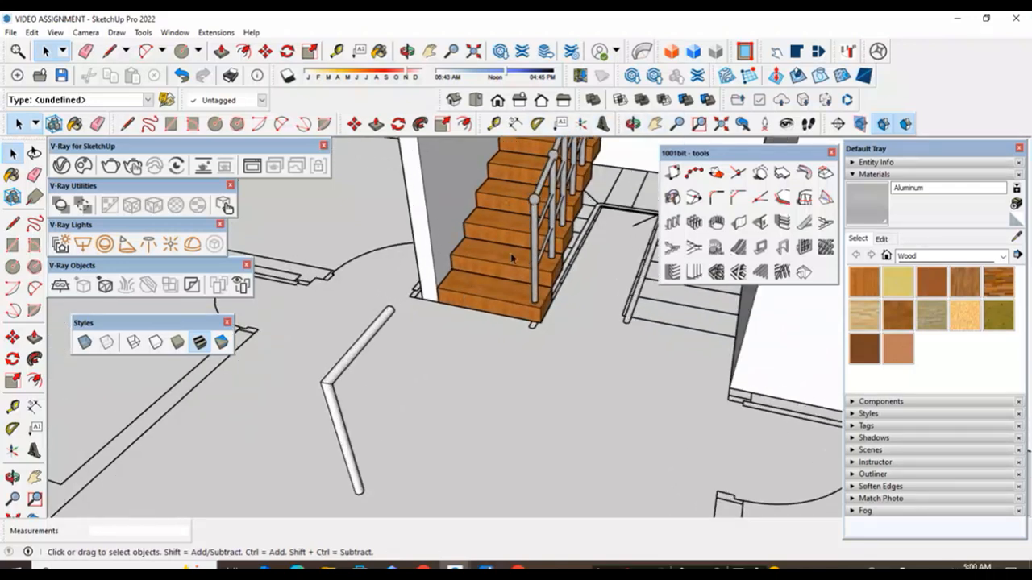
pyautogui.scroll(-3, 393, 418)
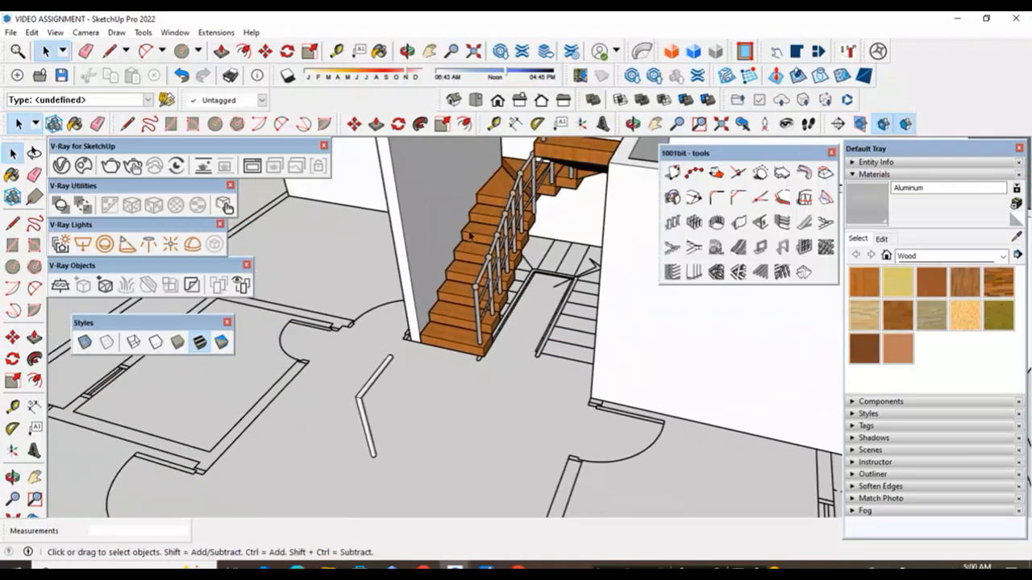
pyautogui.scroll(1, 359, 423)
pyautogui.scroll(1, 365, 412)
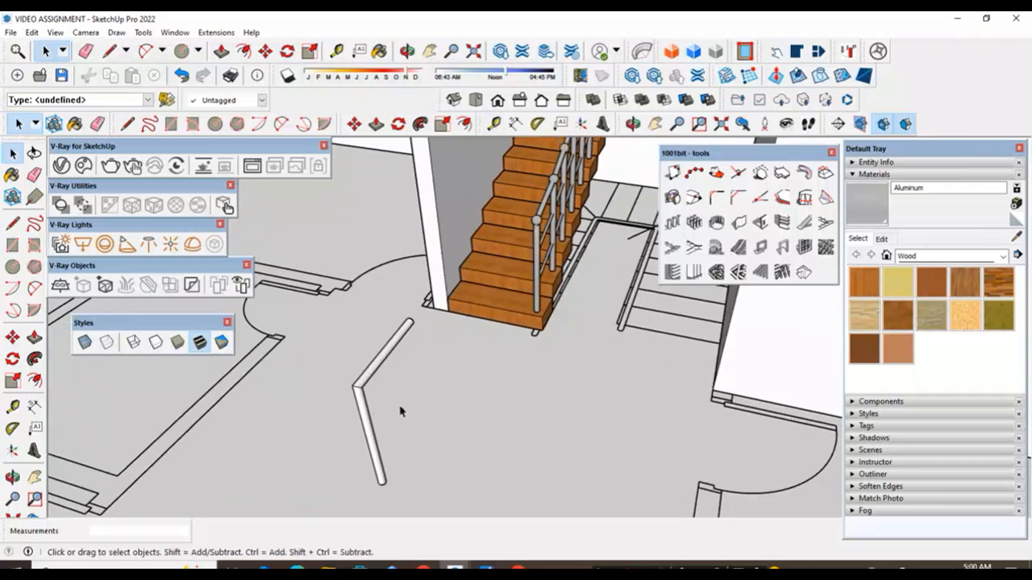
pyautogui.moveTo(421, 426); pyautogui.dragTo(316, 364)
pyautogui.press('Delete')
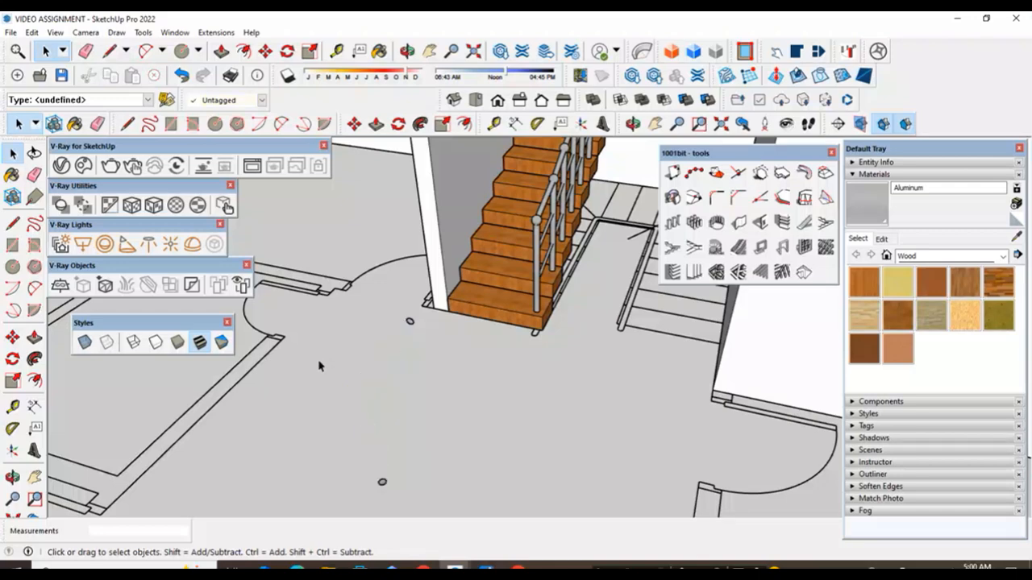
pyautogui.moveTo(406, 486); pyautogui.dragTo(352, 444)
pyautogui.scroll(4, 417, 363)
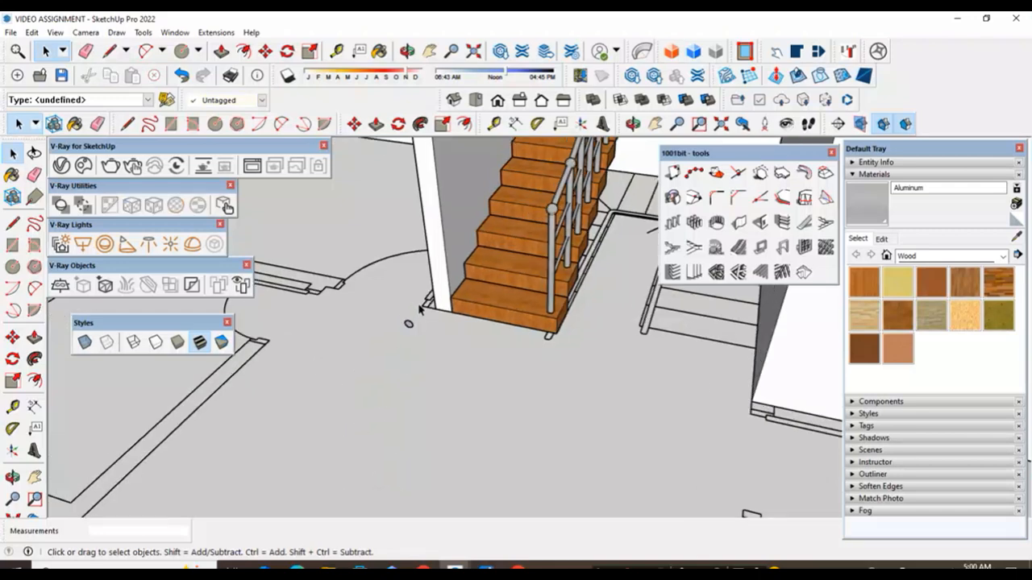
pyautogui.moveTo(417, 331); pyautogui.dragTo(377, 359)
pyautogui.press('Delete')
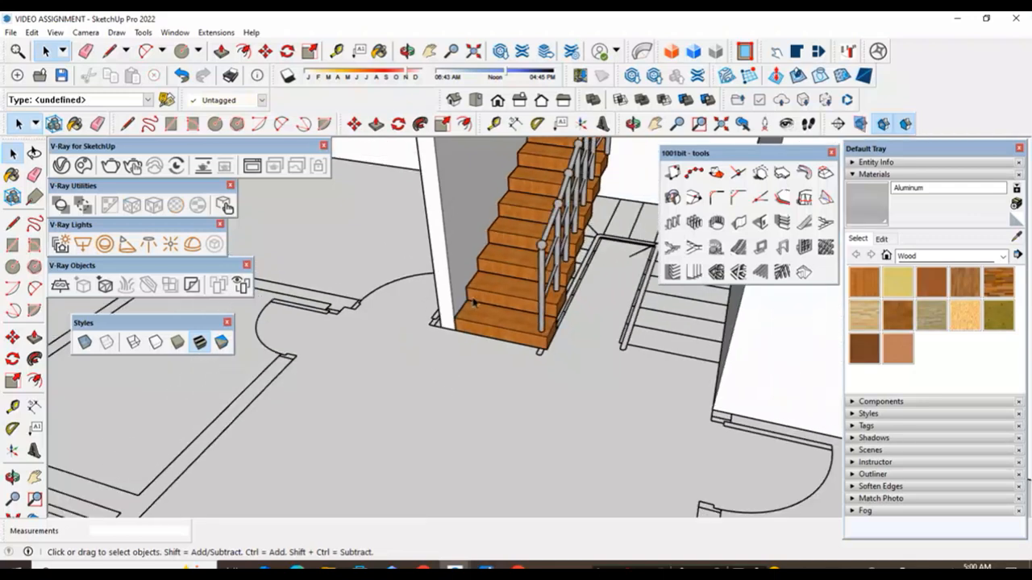
# - Draw a 1 1/2" line from the wall along the first tread's front edge, continued by a 36" vertical line up the blue axis
pyautogui.scroll(5, 448, 371)
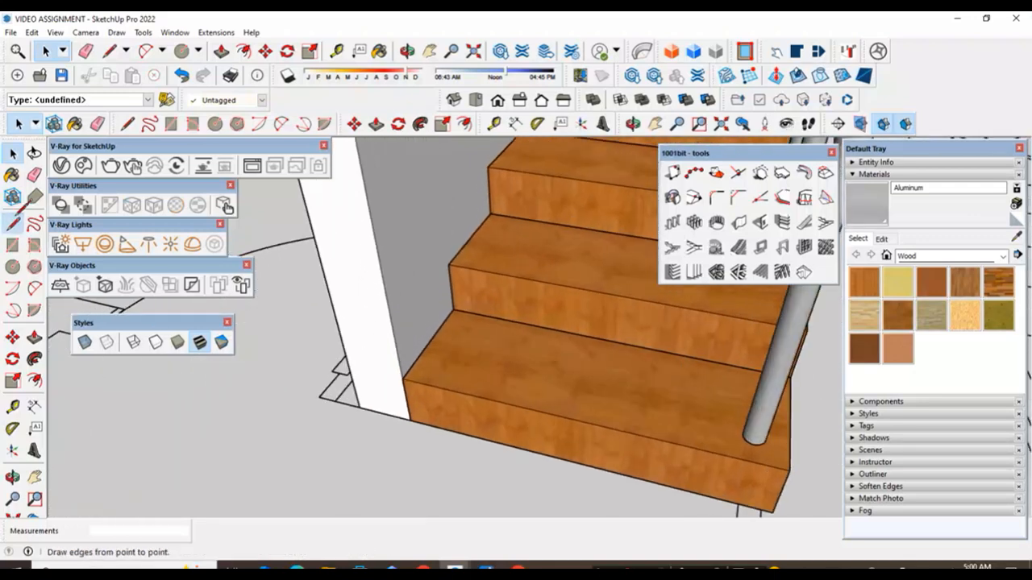
pyautogui.click(12, 223)
pyautogui.click(402, 378)
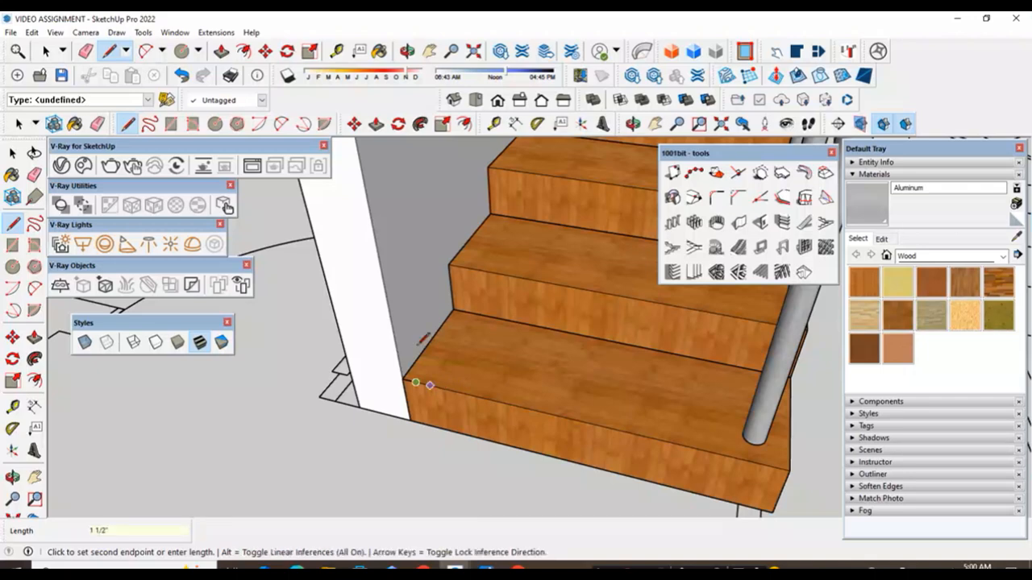
pyautogui.scroll(-3, 425, 408)
pyautogui.scroll(1, 396, 217)
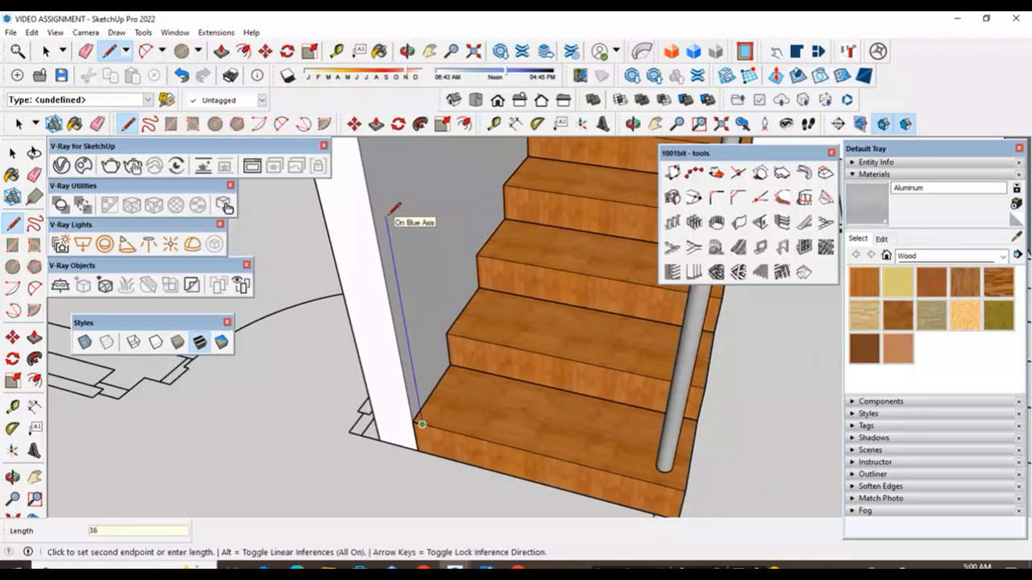
pyautogui.write('"')
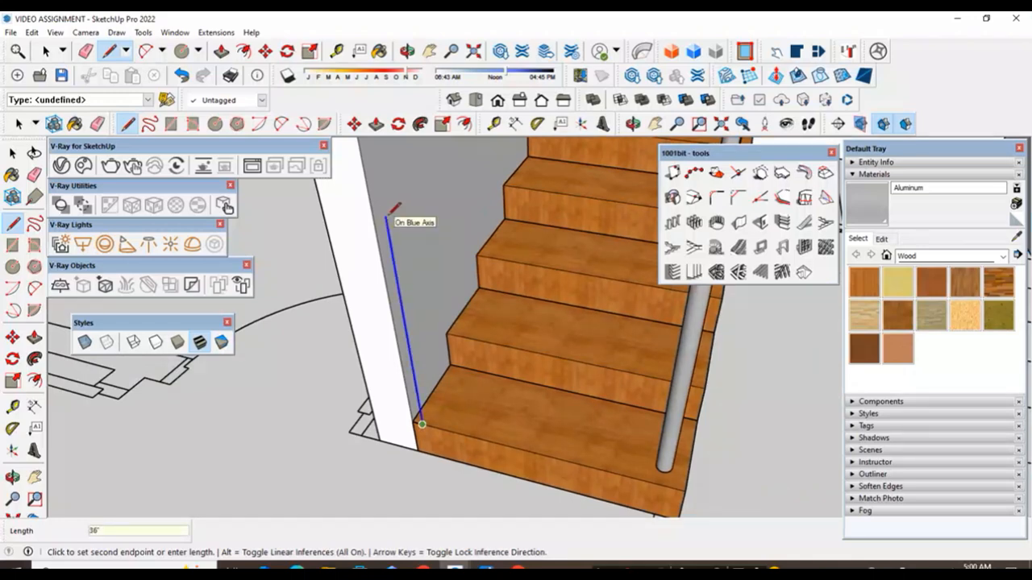
pyautogui.press('Return')
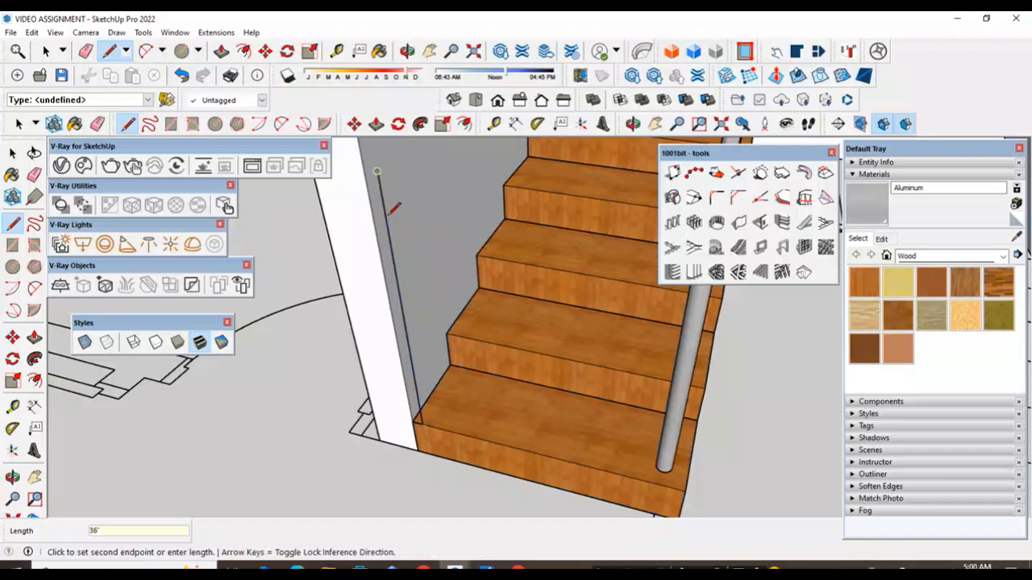
pyautogui.press('Escape')
# - Draw a 2" line from the first landing's wall corner along the diagonal riser edge, continued by a 36" vertical line
pyautogui.scroll(-6, 429, 453)
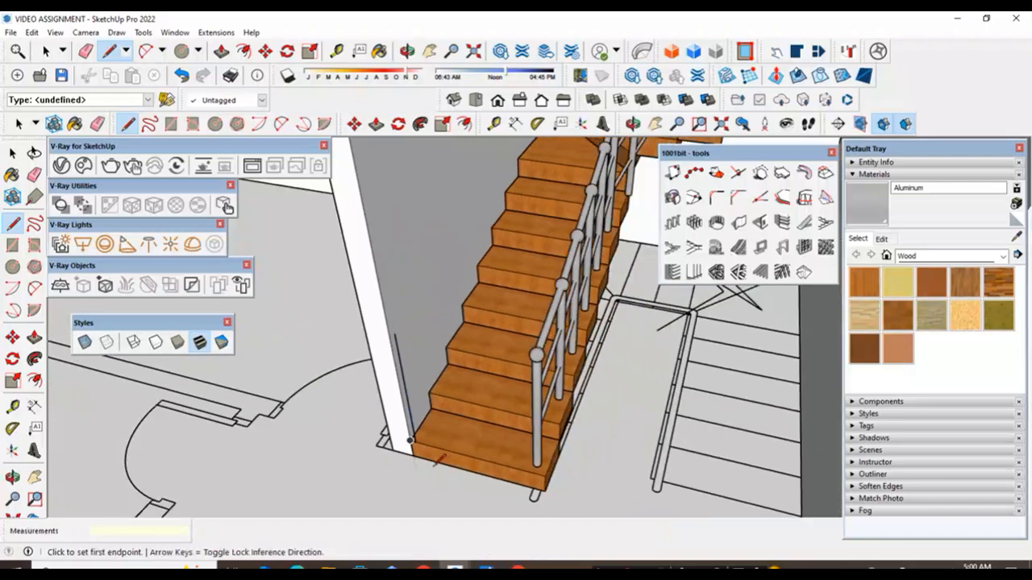
pyautogui.scroll(6, 484, 258)
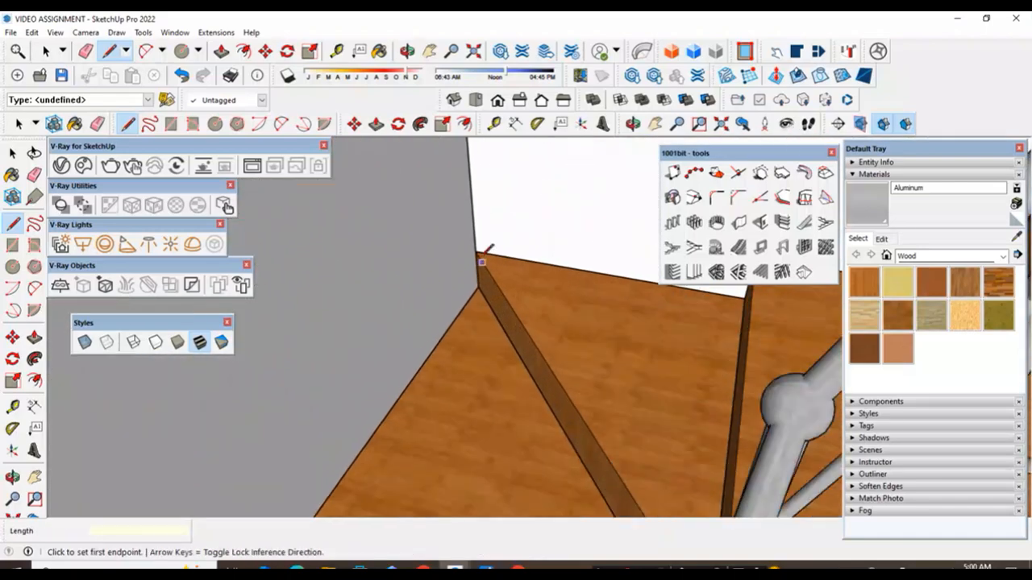
pyautogui.click(476, 252)
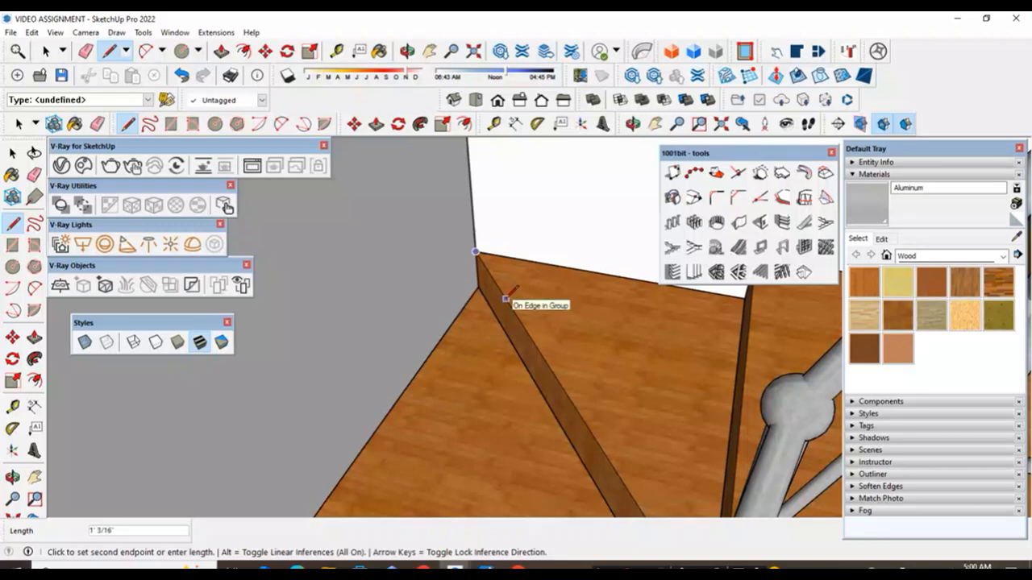
pyautogui.write('2')
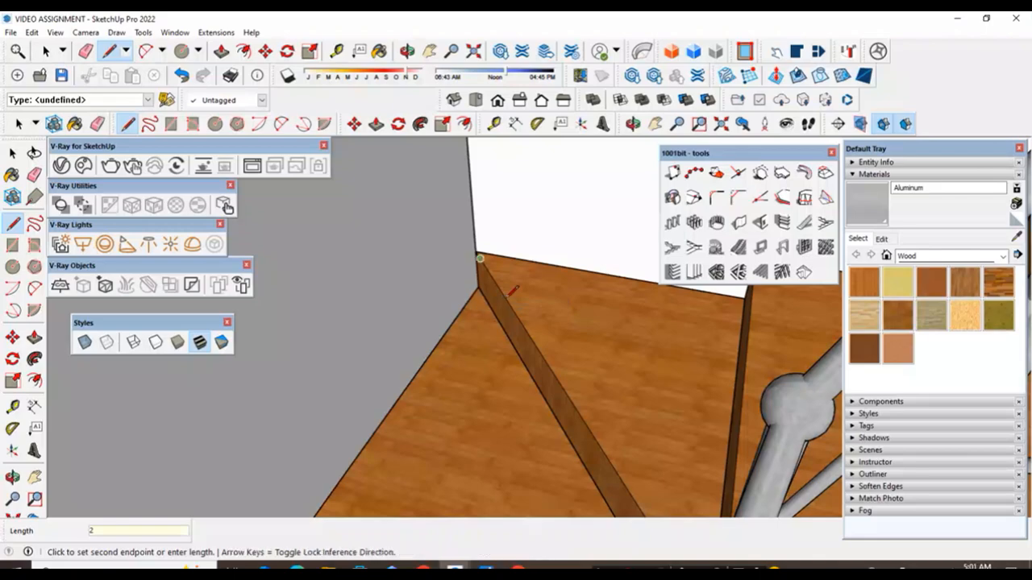
pyautogui.scroll(-10, 511, 290)
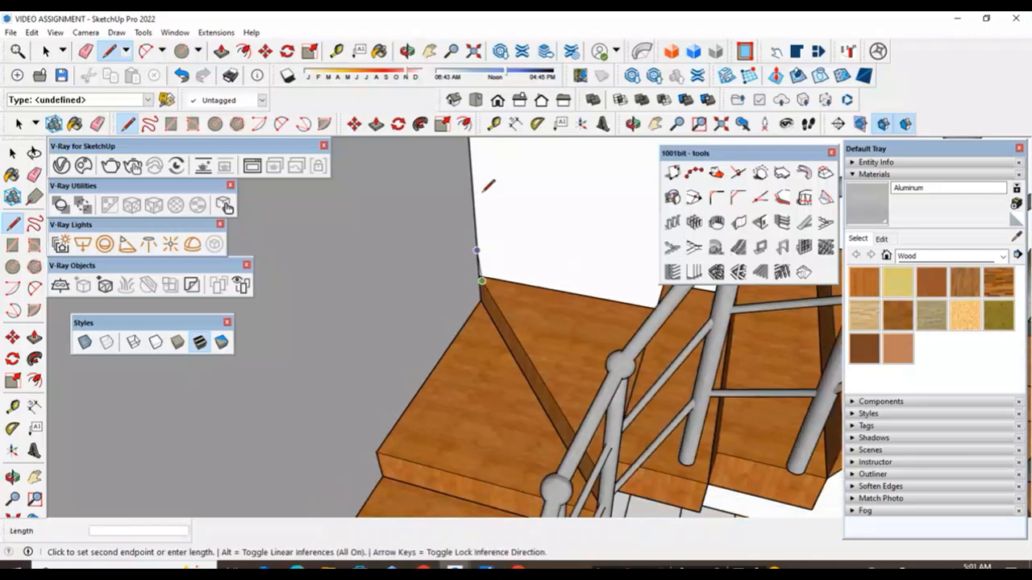
pyautogui.scroll(5, 487, 227)
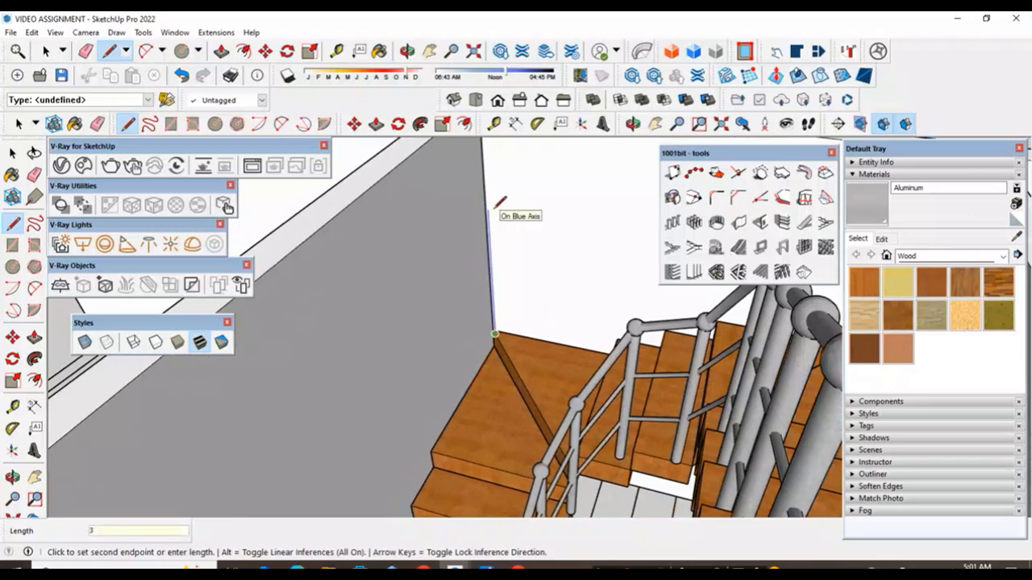
pyautogui.press('Return')
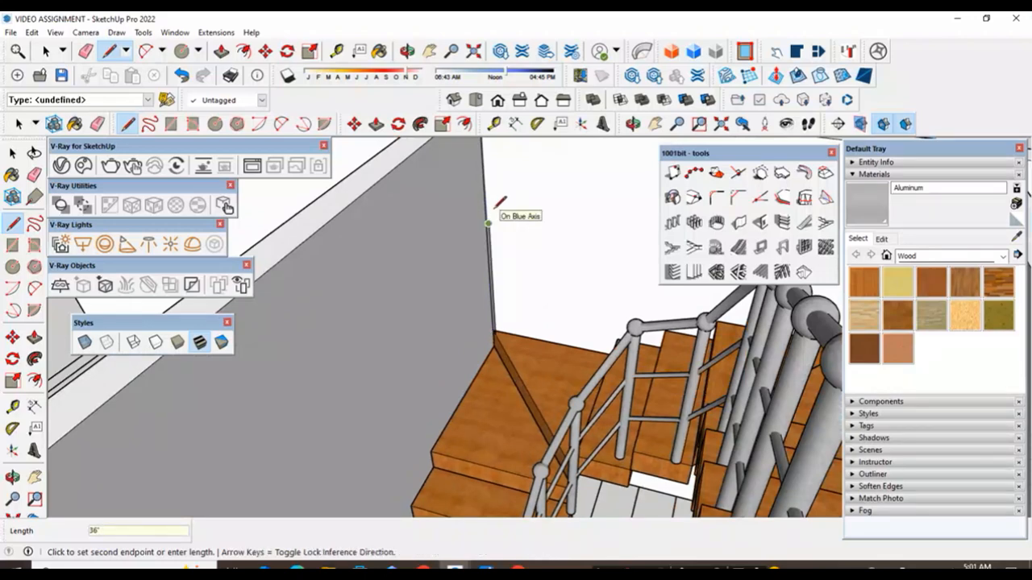
pyautogui.press('Escape')
# - Draw a 2" line from the upper landing's wall corner along the diagonal riser edge
pyautogui.moveTo(422, 228); pyautogui.dragTo(396, 238, button='middle')
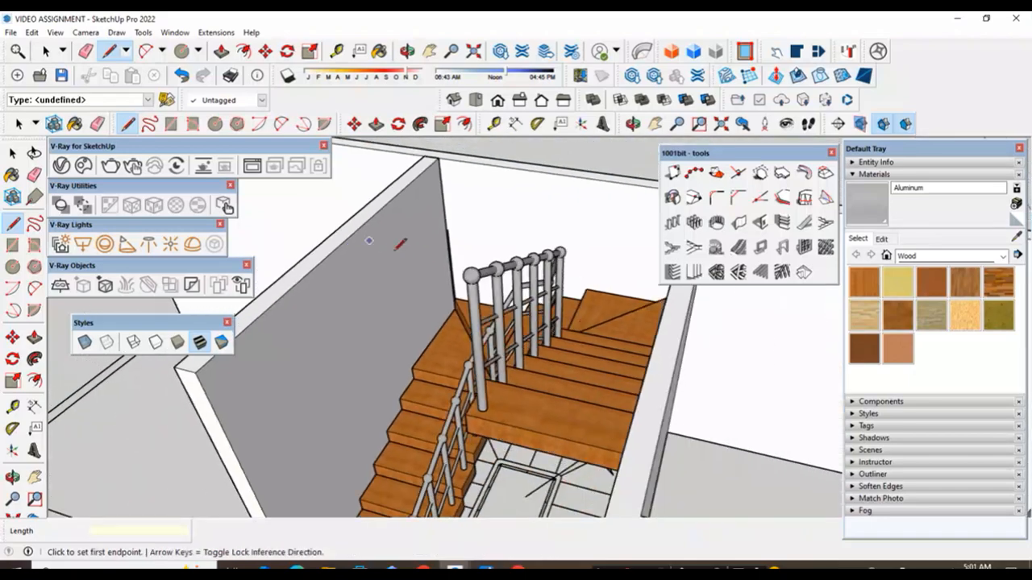
pyautogui.click(12, 477)
pyautogui.moveTo(559, 411); pyautogui.dragTo(660, 409)
pyautogui.scroll(5, 650, 237)
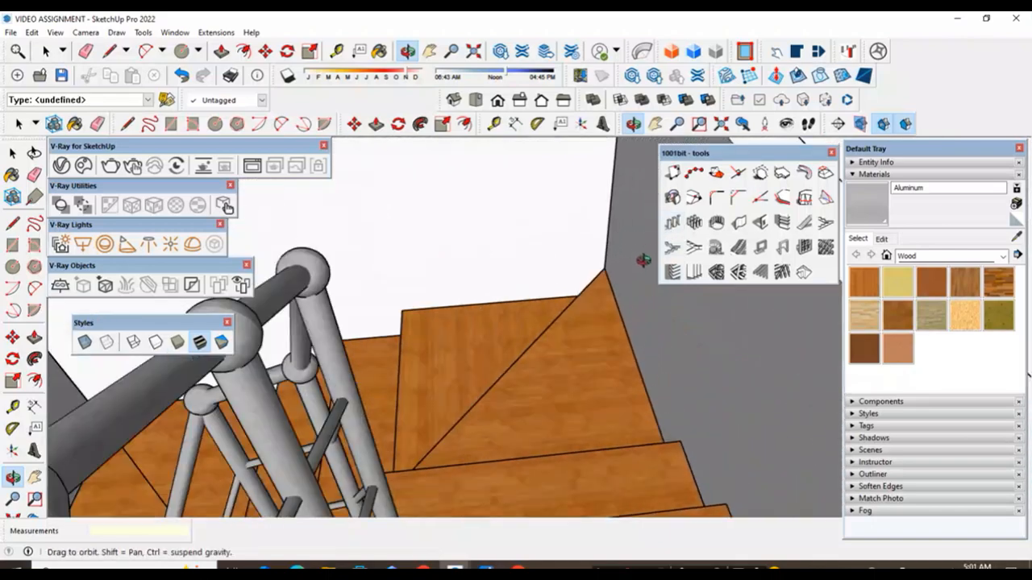
pyautogui.scroll(-4, 523, 403)
pyautogui.scroll(4, 541, 380)
pyautogui.click(12, 223)
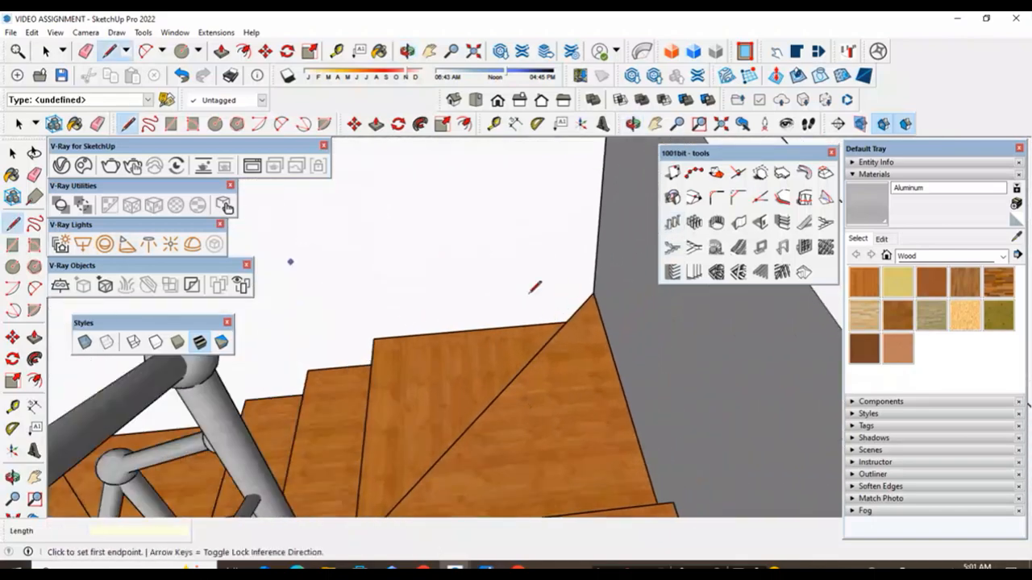
pyautogui.click(593, 294)
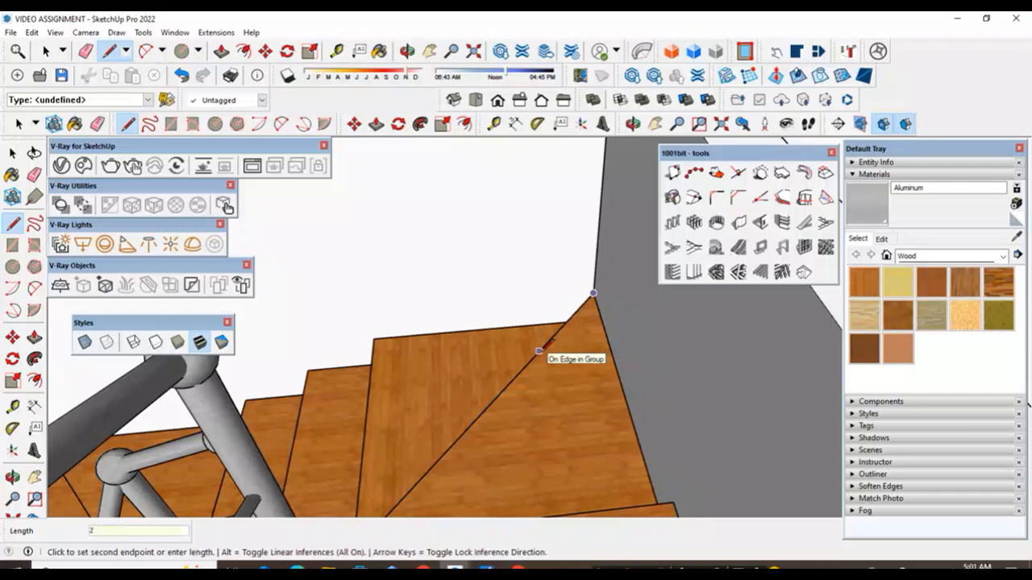
pyautogui.press('Return')
# - Try to draw a 2' vertical line up from the end of the short line at the upper landing's corner
pyautogui.scroll(-3, 568, 377)
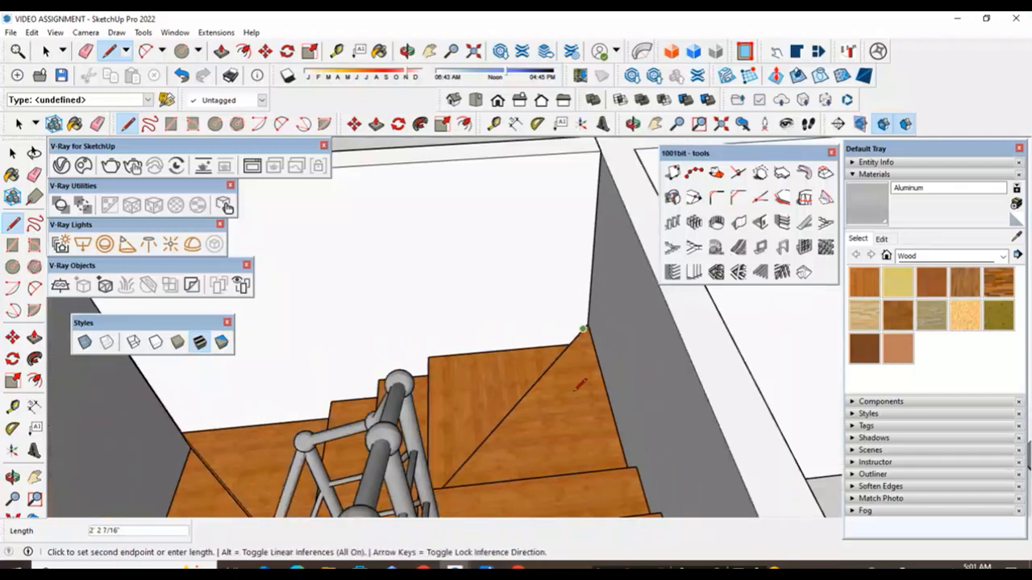
pyautogui.scroll(1, 587, 217)
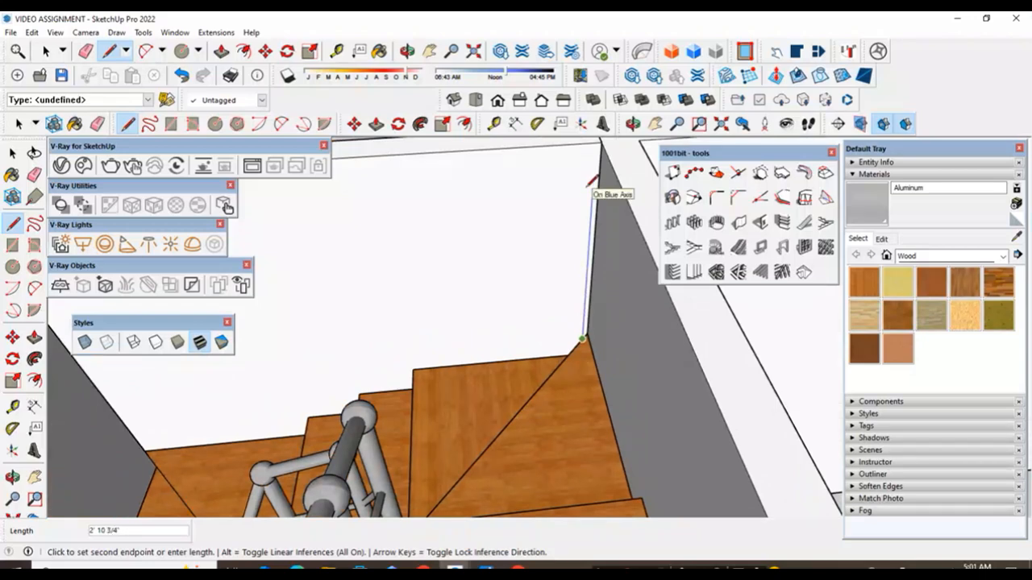
pyautogui.write("2'")
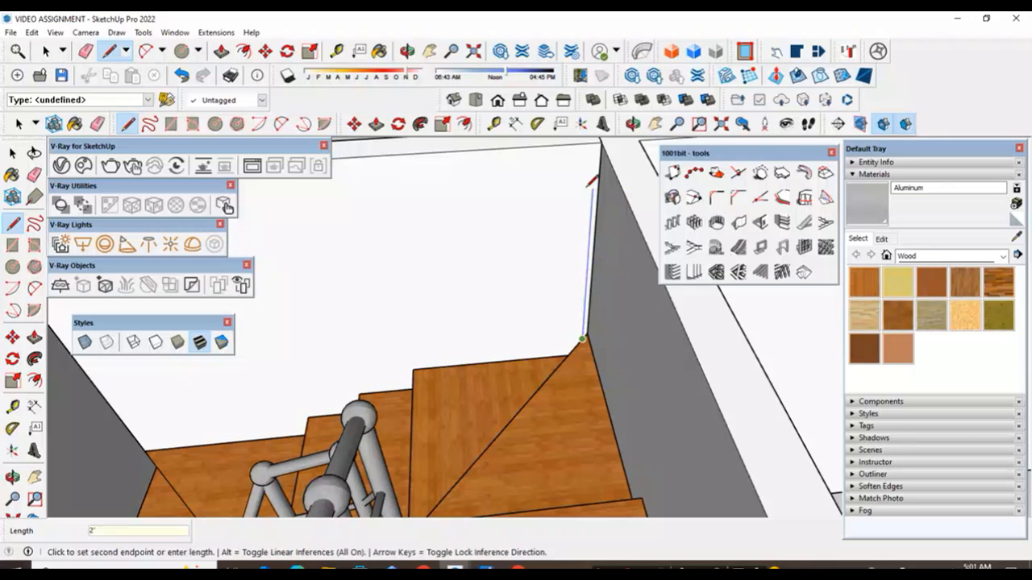
pyautogui.press('Return')
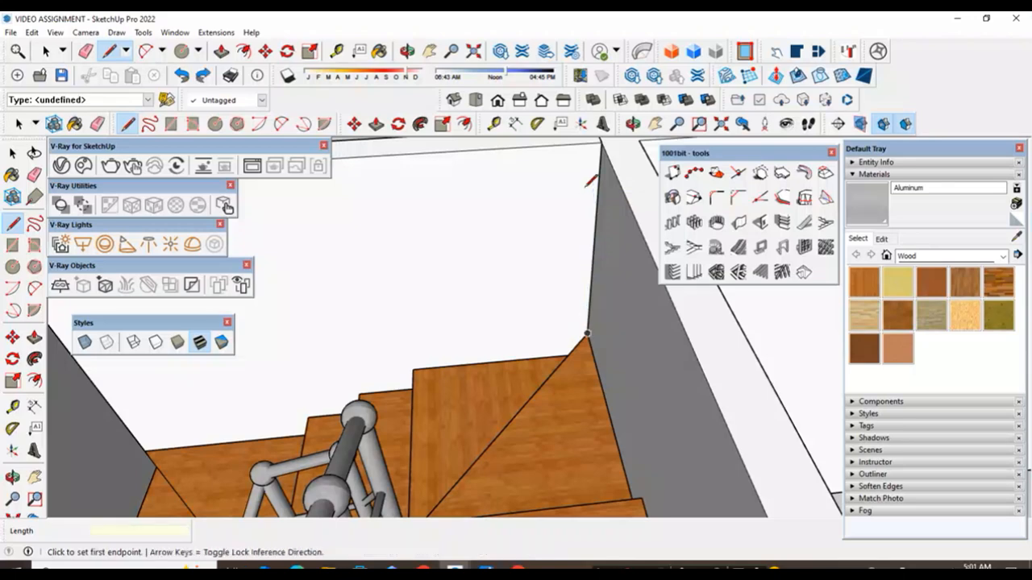
# - Draw a 36" vertical line up the blue axis from the end of the short line at the upper landing's corner
pyautogui.scroll(3, 588, 332)
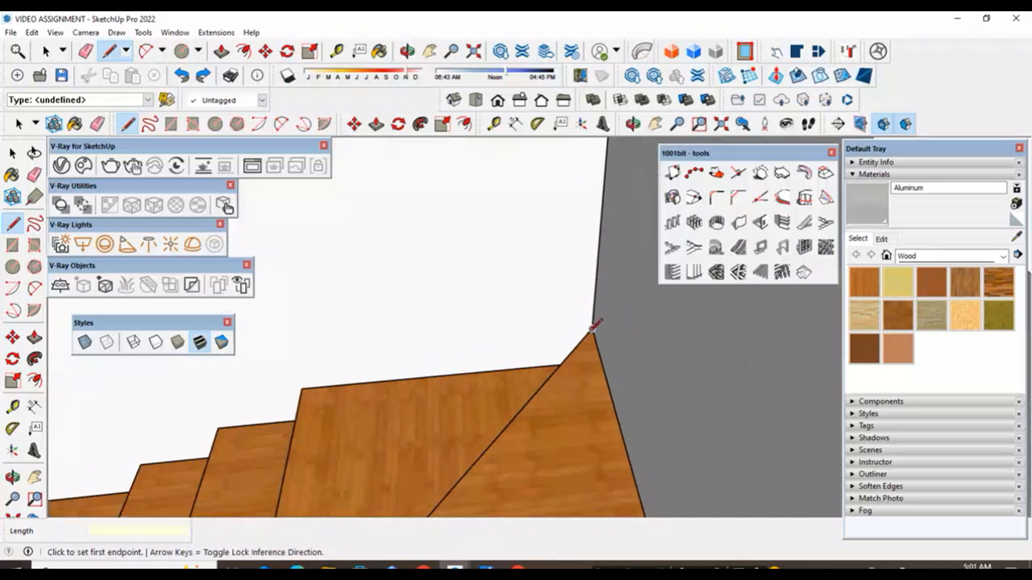
pyautogui.click(583, 337)
pyautogui.scroll(-3, 584, 337)
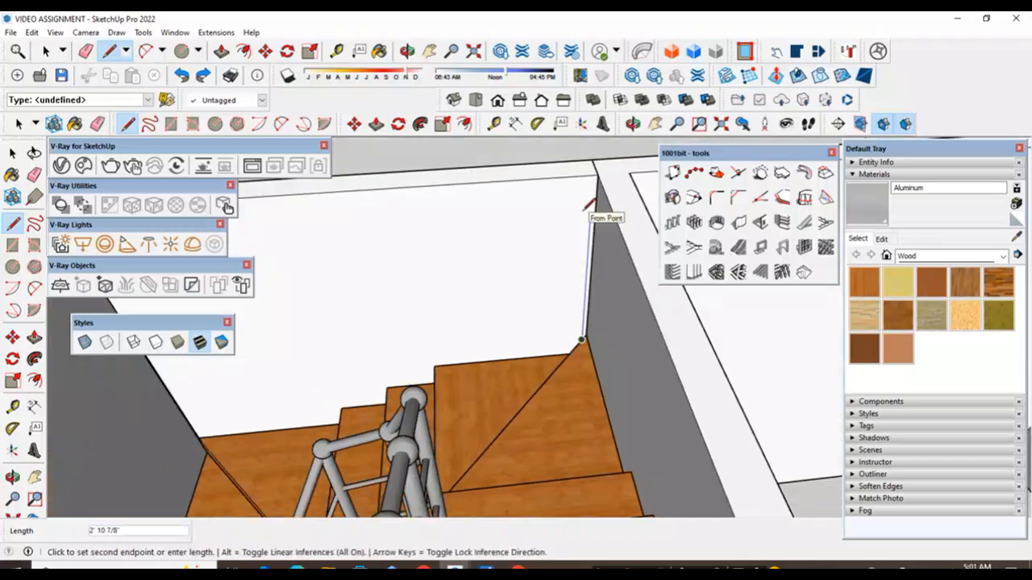
pyautogui.write('36')
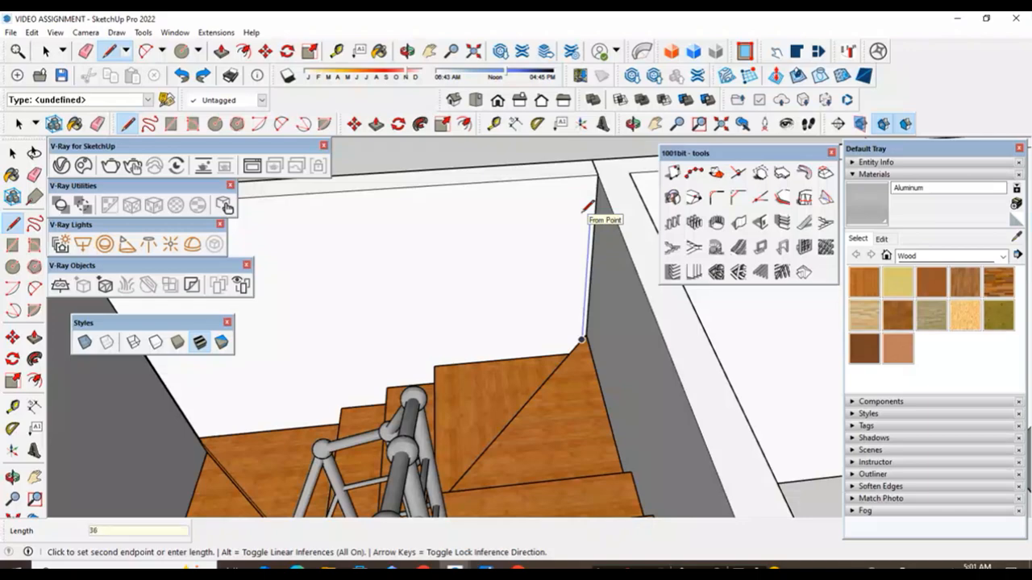
pyautogui.write('"')
pyautogui.press('Return')
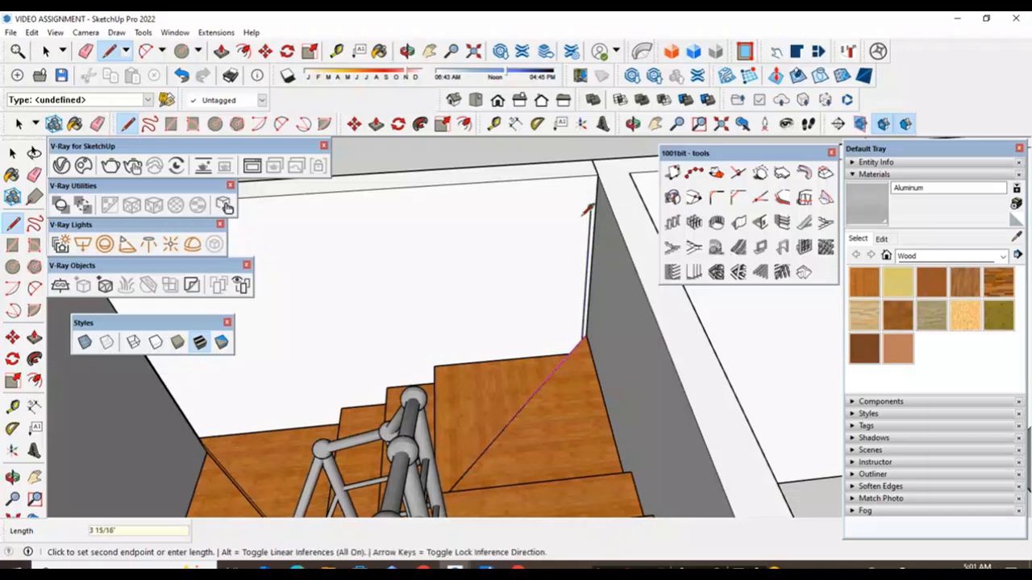
pyautogui.press('Escape')
# - Draw a 1.5" line from the wall along the top tread's front edge, continued by a 36" vertical line
pyautogui.scroll(-3, 564, 225)
pyautogui.scroll(10, 622, 365)
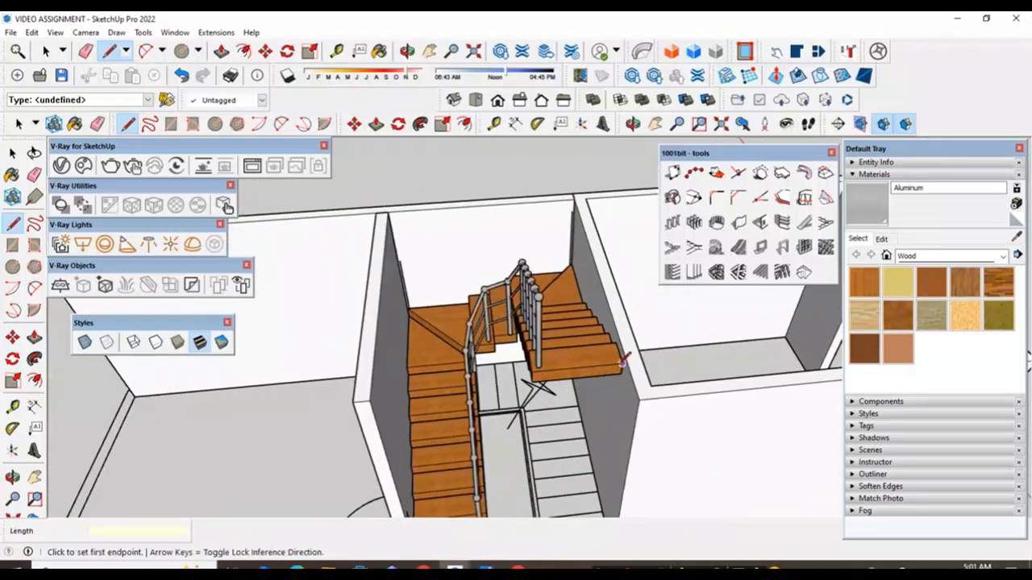
pyautogui.click(636, 352)
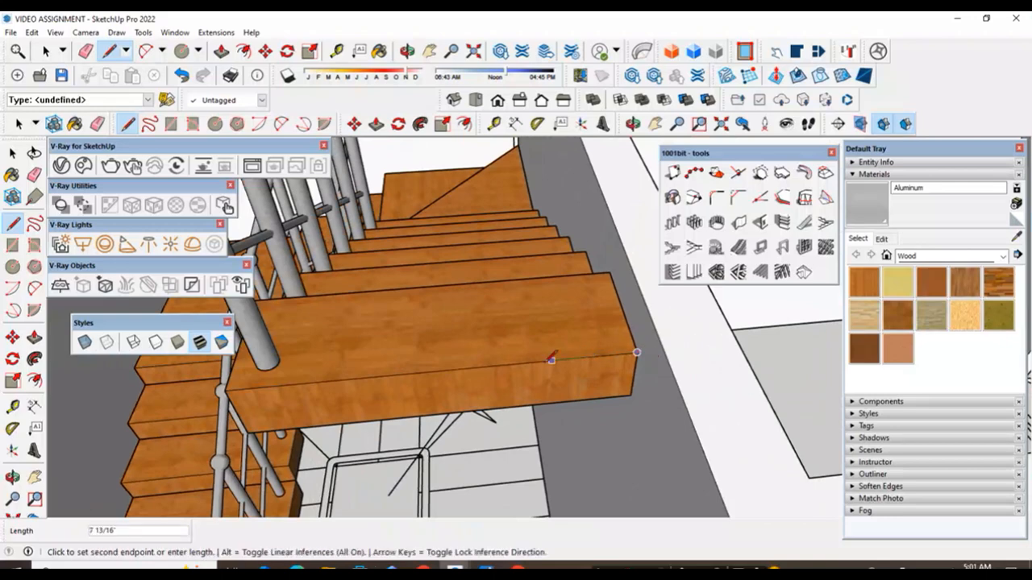
pyautogui.write('1.5')
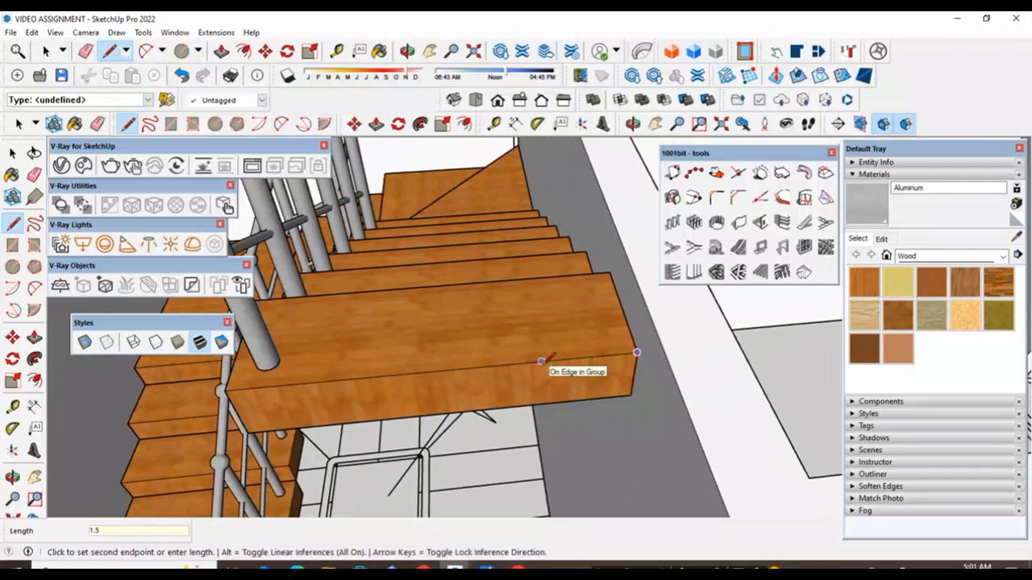
pyautogui.press('Return')
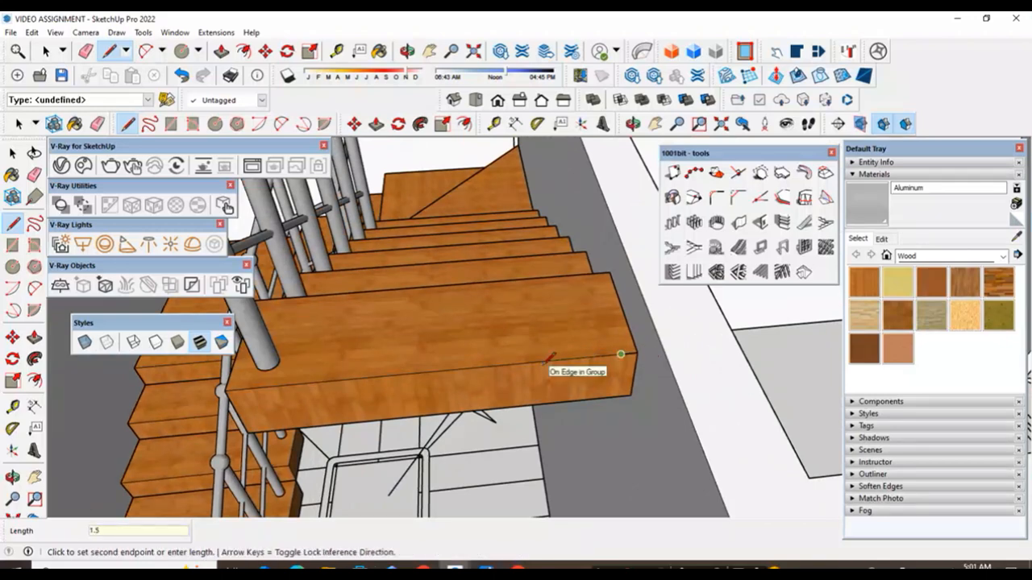
pyautogui.scroll(-6, 548, 358)
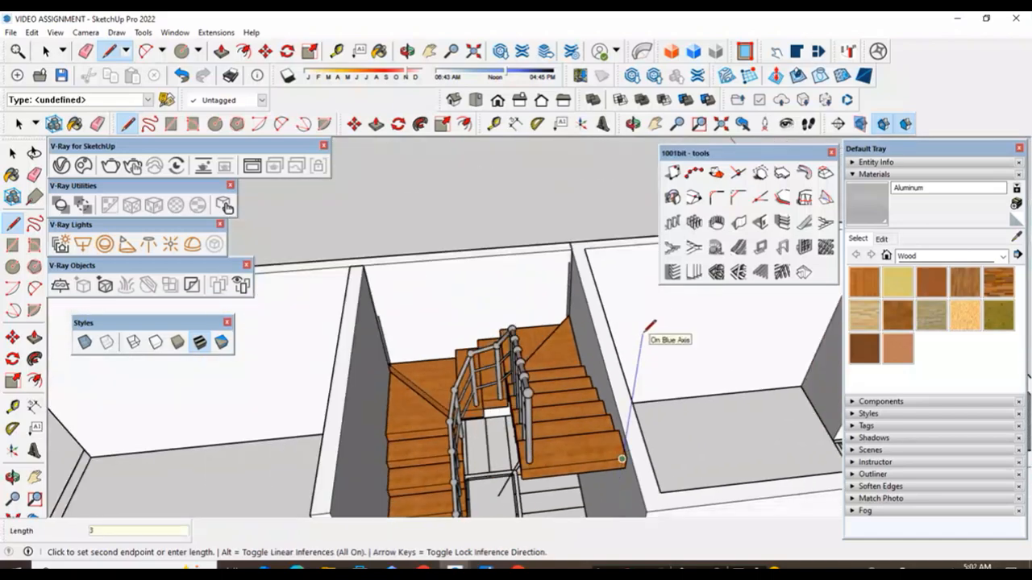
pyautogui.press('Return')
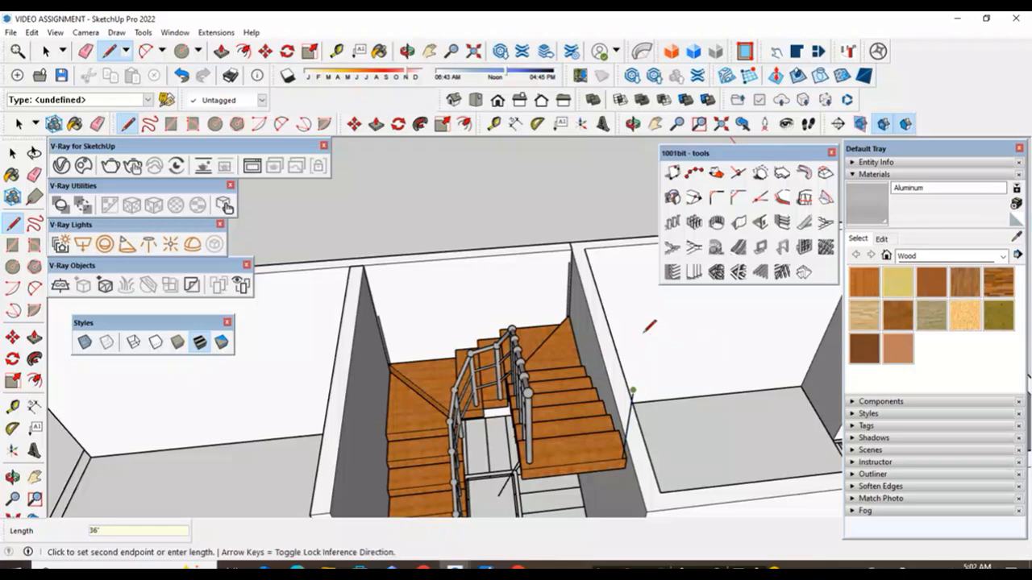
pyautogui.press('Escape')
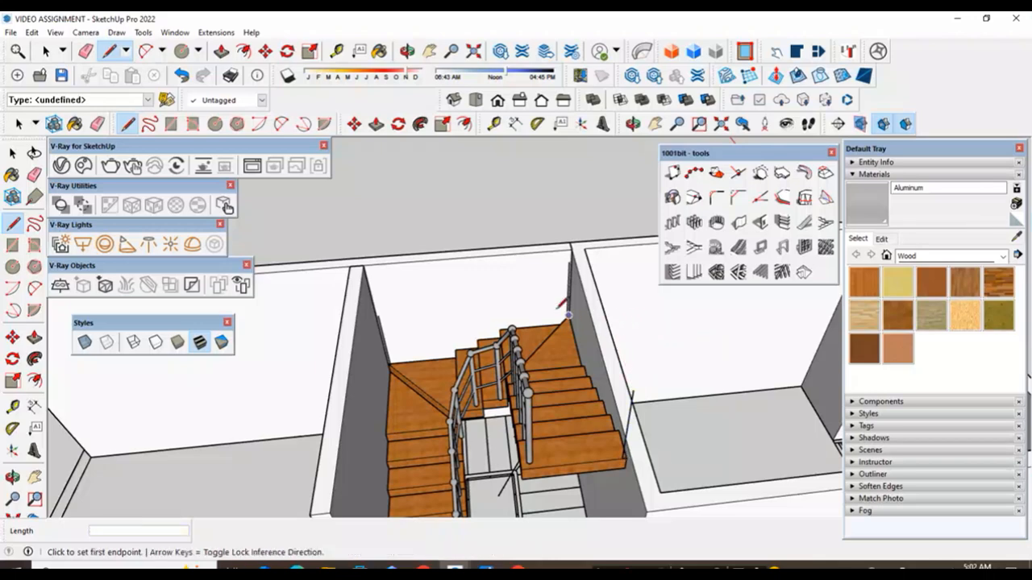
# - Connect the tops of the four vertical guide lines with straight lines, from the top tread through both landing corners down to the first tread
pyautogui.moveTo(608, 323); pyautogui.dragTo(493, 356, button='middle')
pyautogui.scroll(2, 493, 359)
pyautogui.scroll(-2, 412, 231)
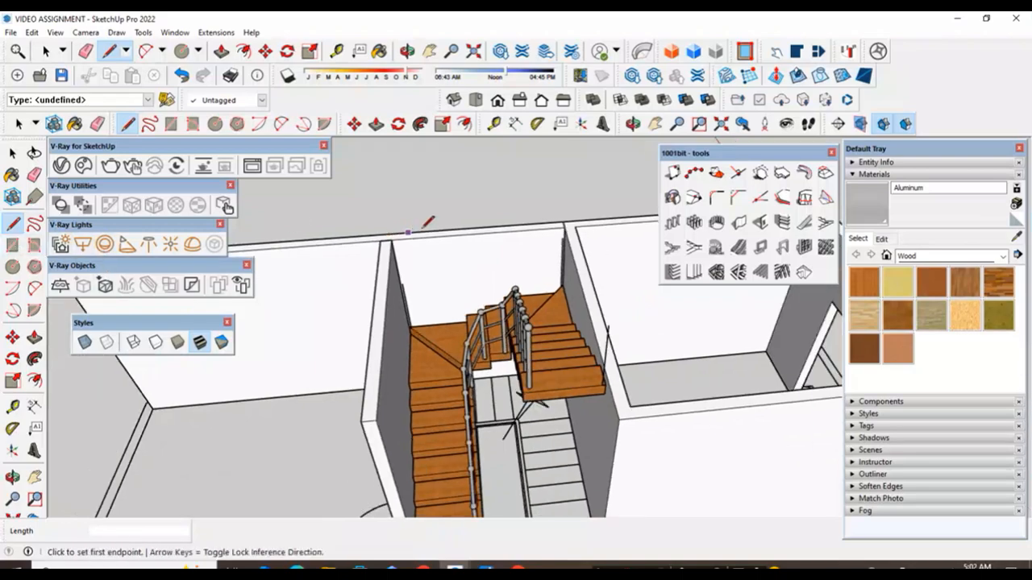
pyautogui.scroll(3, 466, 277)
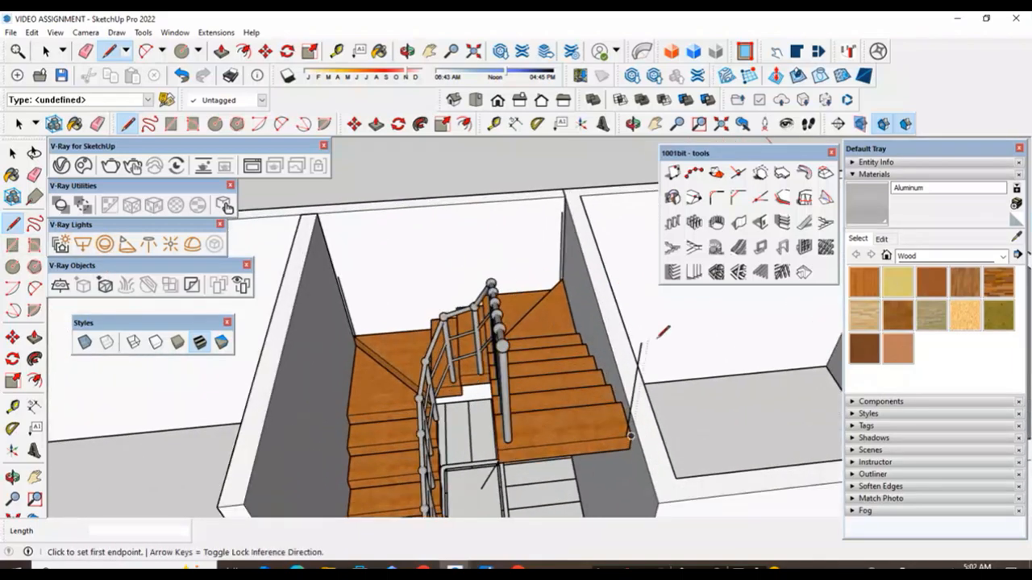
pyautogui.click(640, 343)
pyautogui.scroll(3, 567, 211)
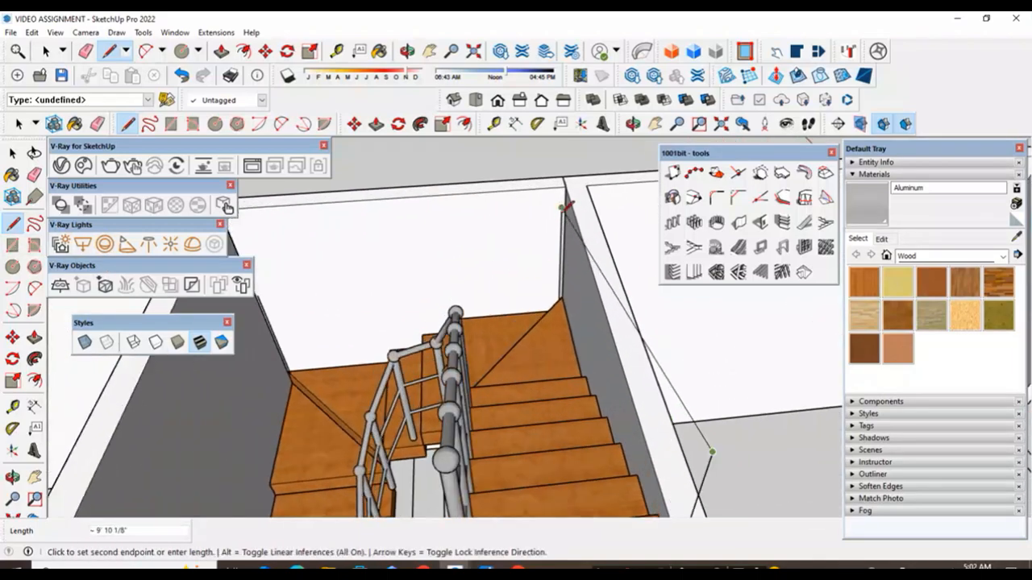
pyautogui.scroll(-3, 483, 218)
pyautogui.scroll(5, 353, 260)
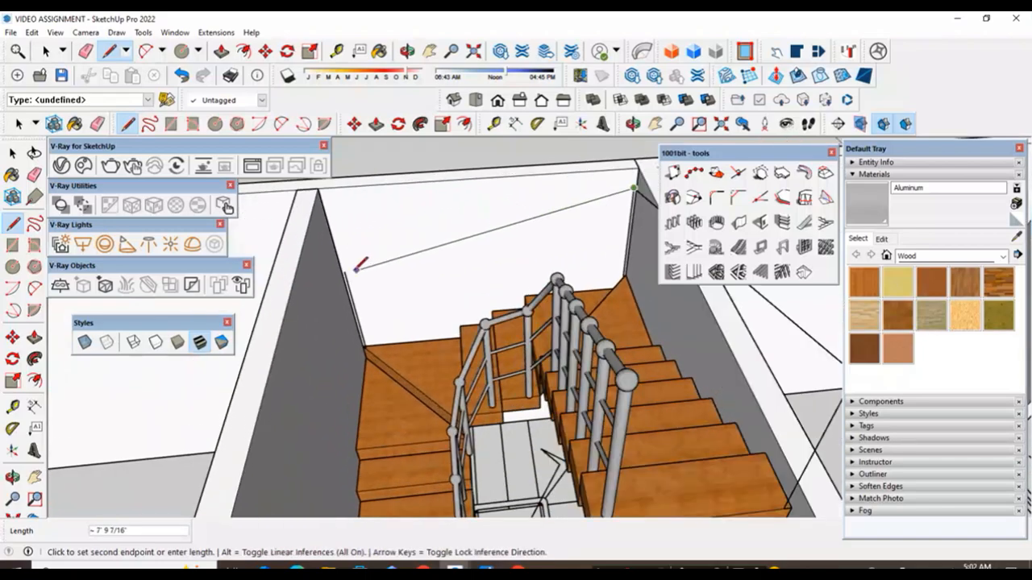
pyautogui.scroll(-4, 350, 269)
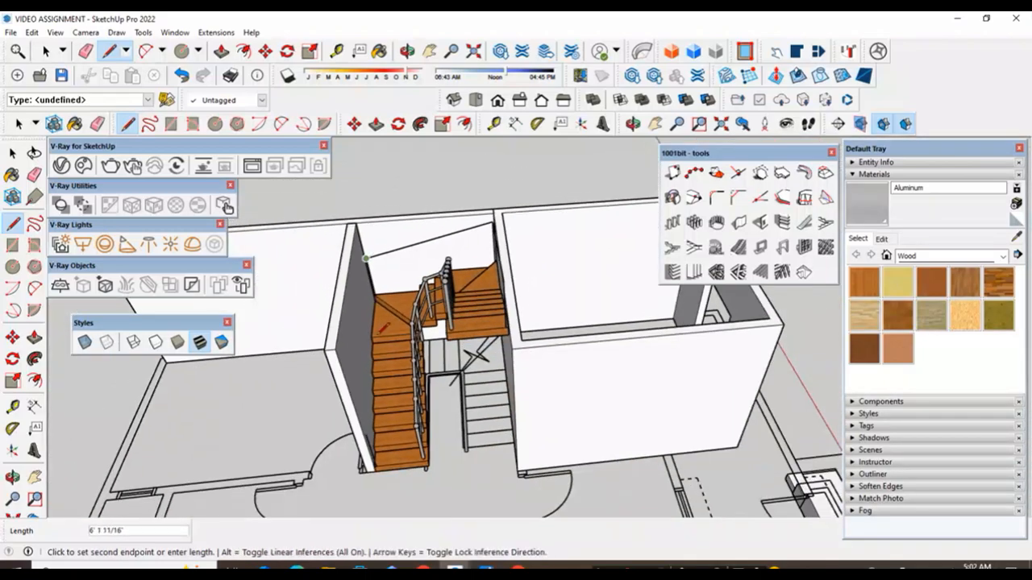
pyautogui.scroll(2, 349, 463)
pyautogui.scroll(3, 352, 461)
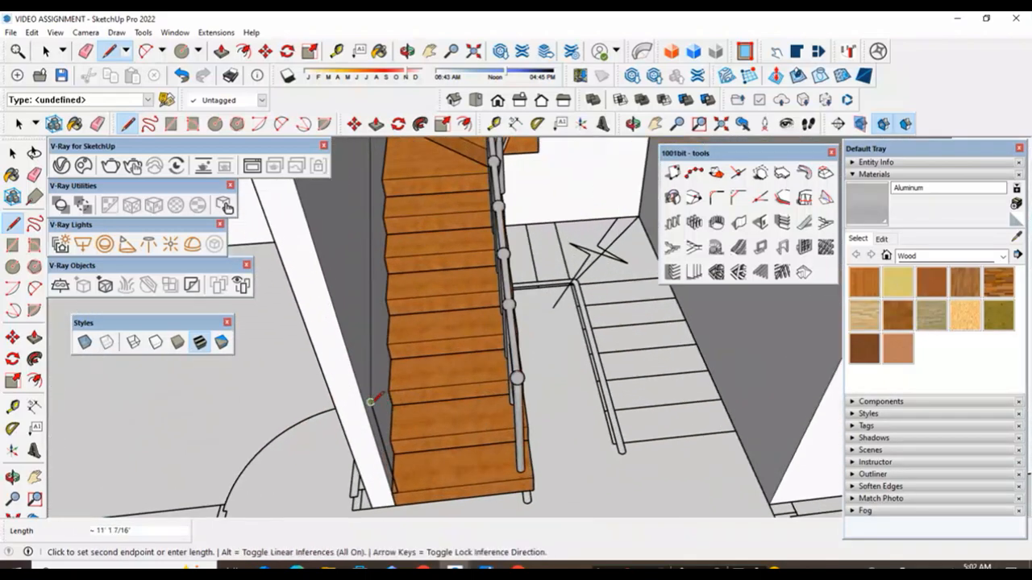
pyautogui.press('Escape')
pyautogui.scroll(-3, 371, 400)
# - Delete the vertical guide line at the first landing's wall corner
pyautogui.press('space')
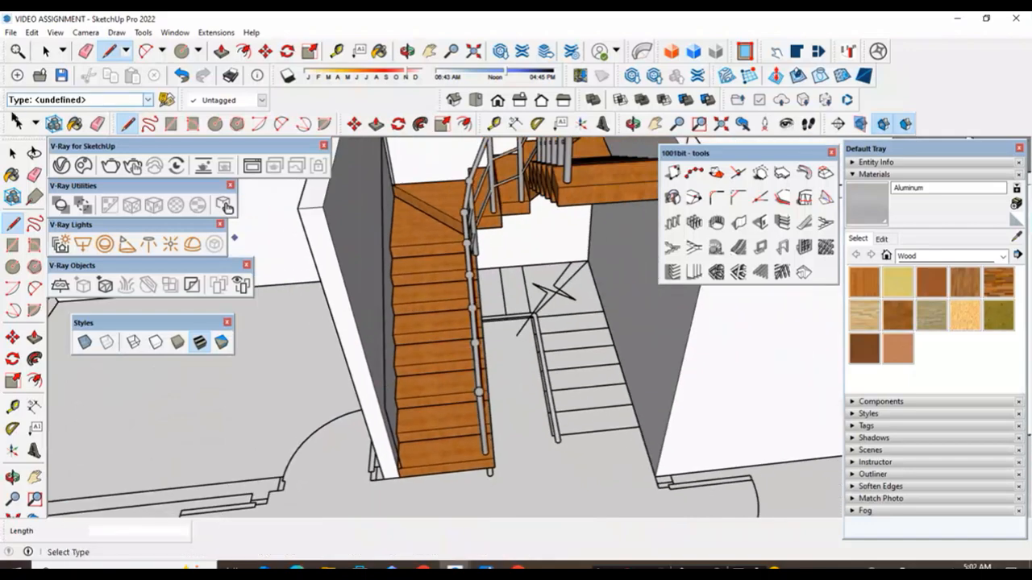
pyautogui.press('space')
pyautogui.scroll(5, 373, 210)
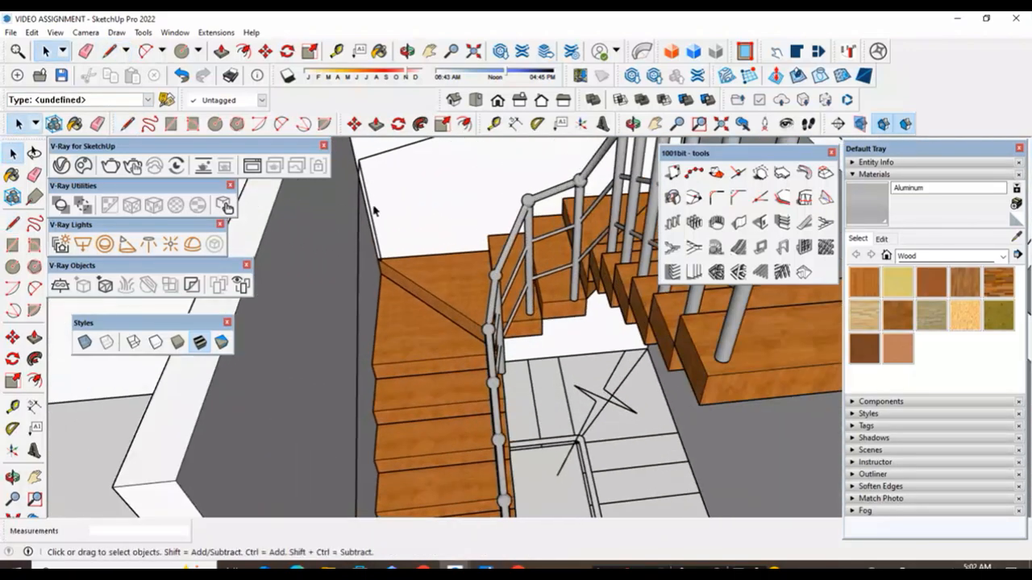
pyautogui.click(372, 216)
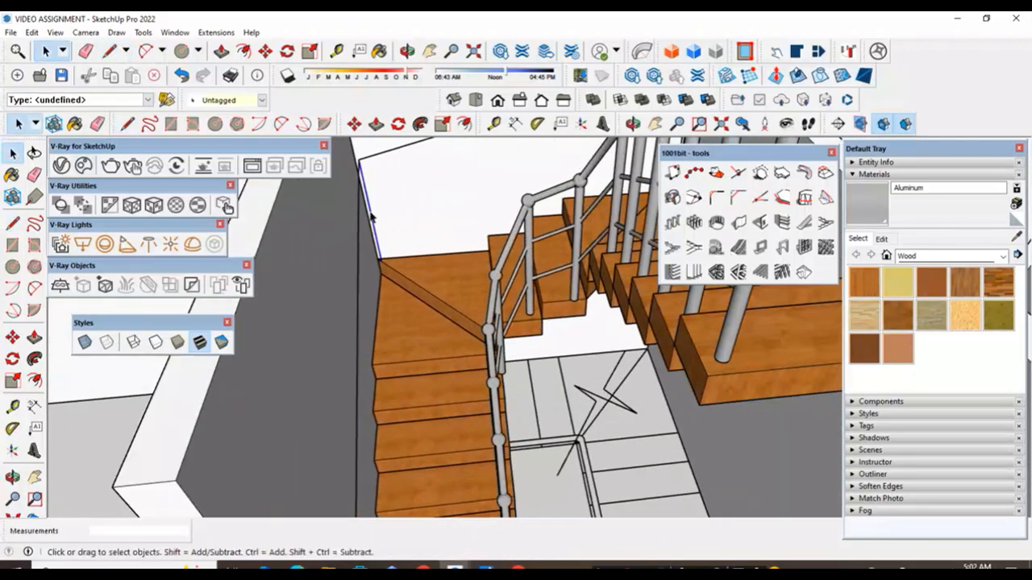
pyautogui.press('Delete')
pyautogui.scroll(-4, 371, 217)
pyautogui.scroll(4, 588, 198)
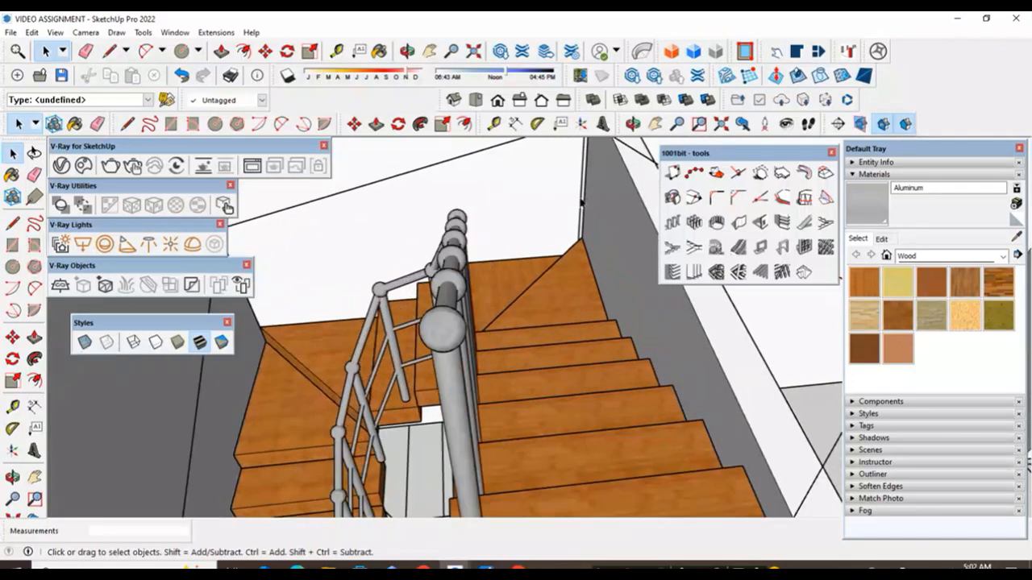
pyautogui.scroll(-3, 607, 314)
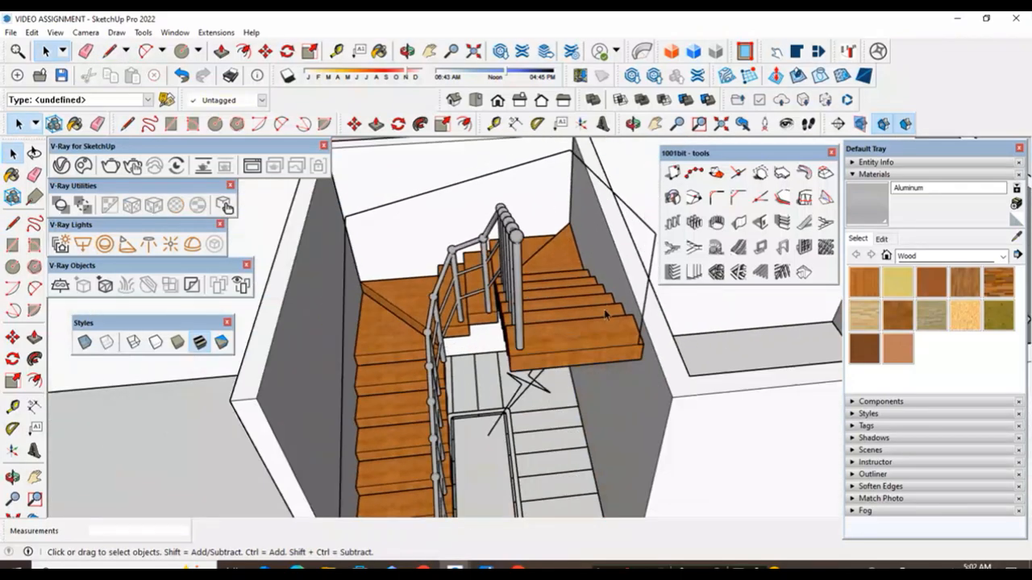
# - Draw a 3' vertical line from the centre of the small circle on the first tread up to the sloped handrail path's lower end
pyautogui.scroll(-2, 600, 258)
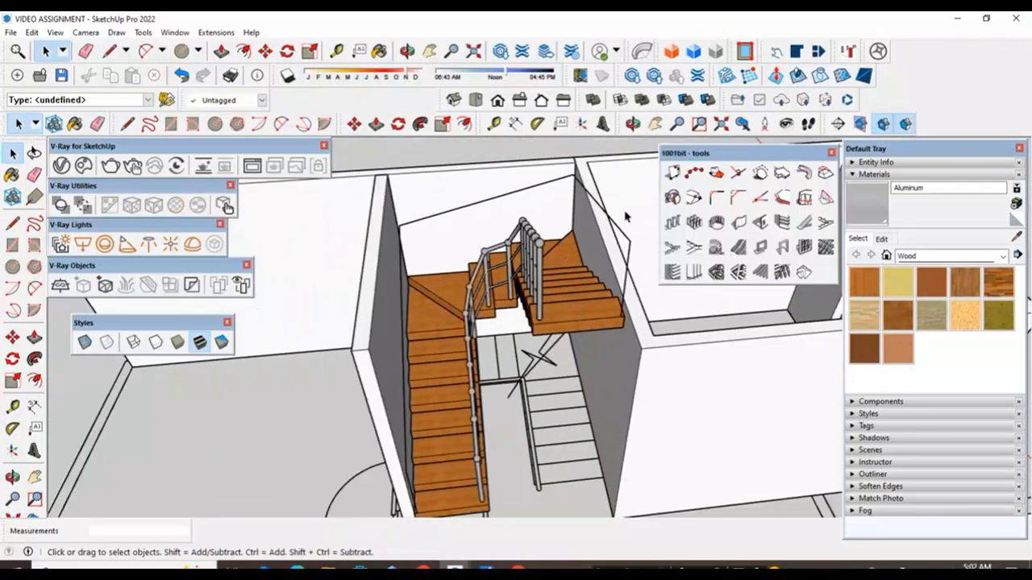
pyautogui.scroll(-2, 336, 204)
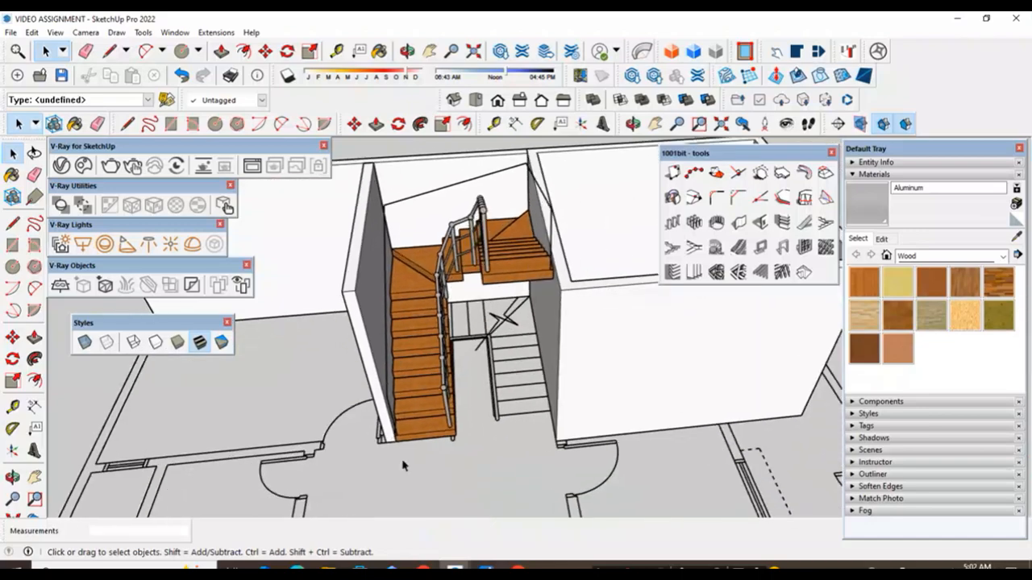
pyautogui.scroll(7, 402, 434)
pyautogui.scroll(2, 402, 434)
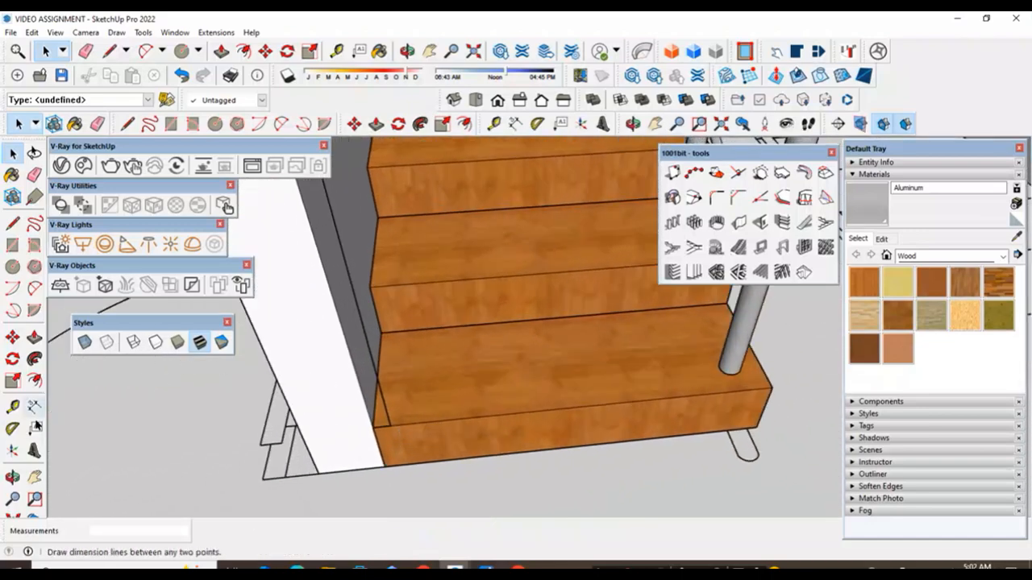
pyautogui.click(9, 273)
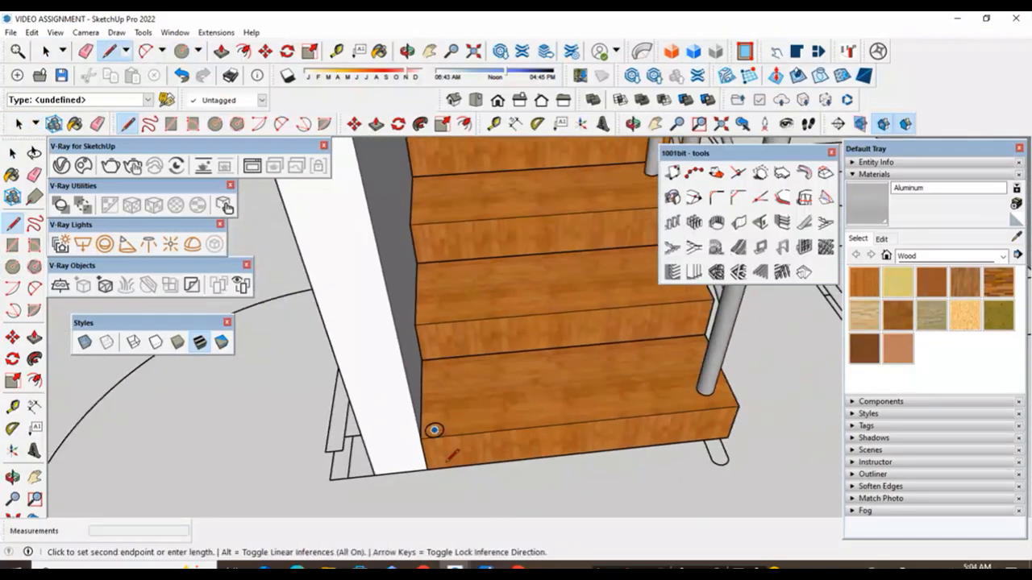
pyautogui.scroll(-3, 445, 458)
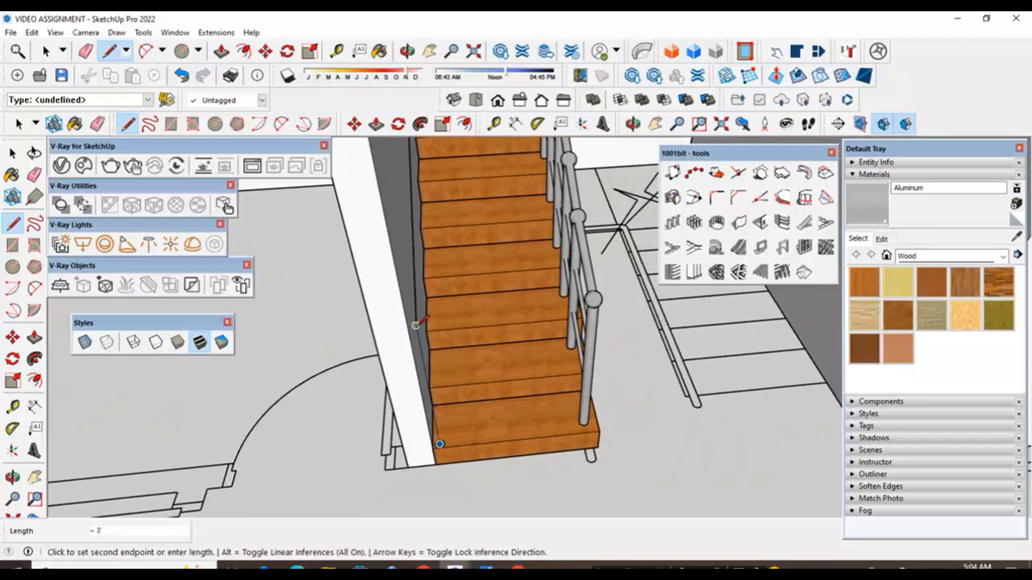
pyautogui.click(12, 153)
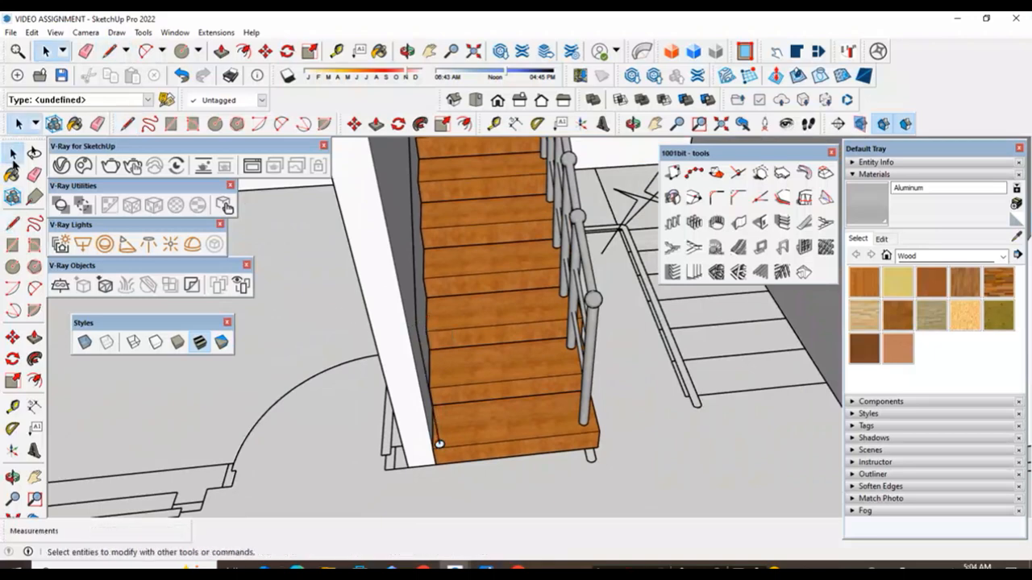
# - Inspect the circular profile on the first tread and the vertical line rising from its centre
pyautogui.moveTo(375, 405); pyautogui.dragTo(395, 408, button='middle')
pyautogui.scroll(2, 395, 408)
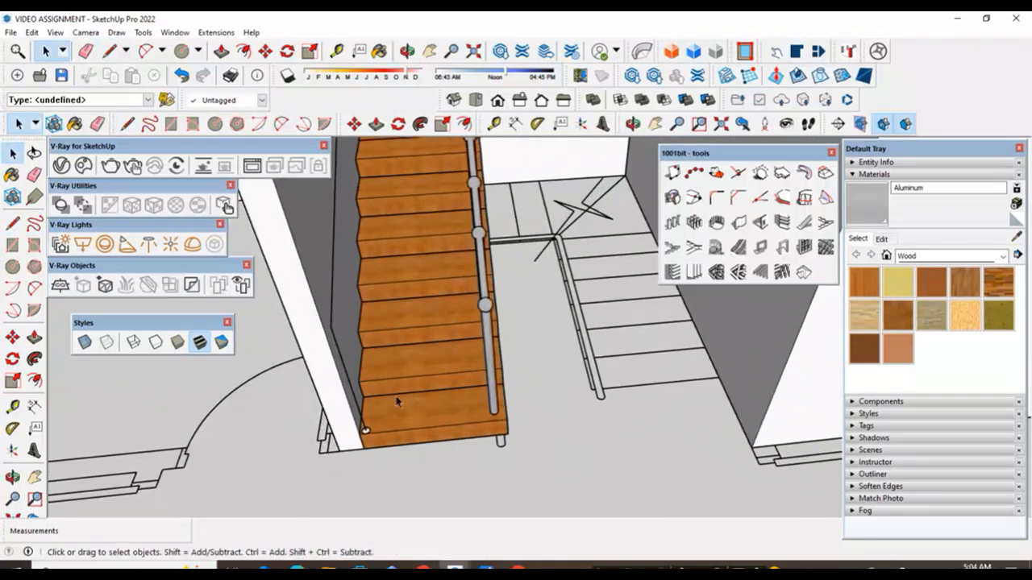
pyautogui.scroll(2, 397, 402)
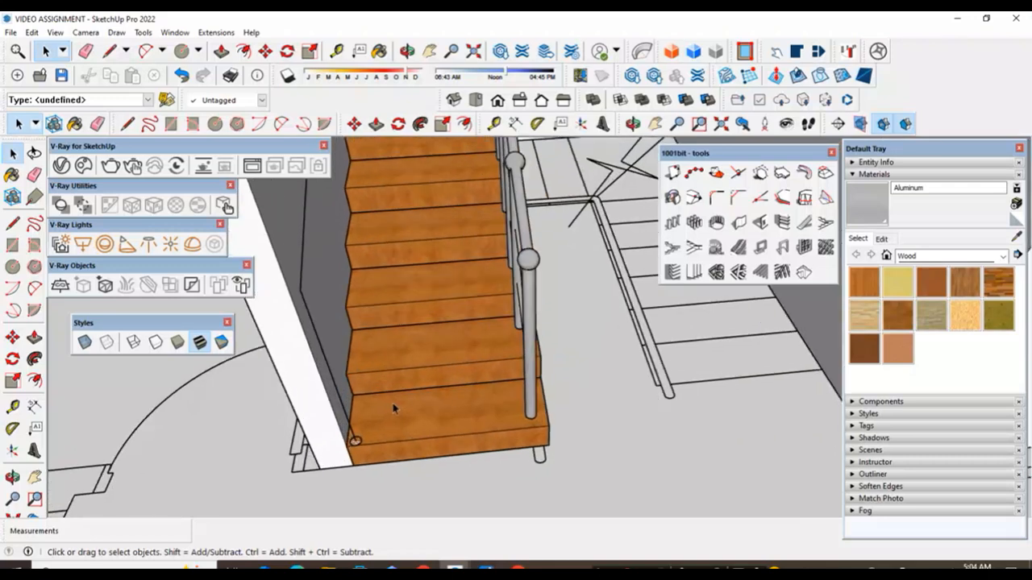
pyautogui.scroll(5, 353, 448)
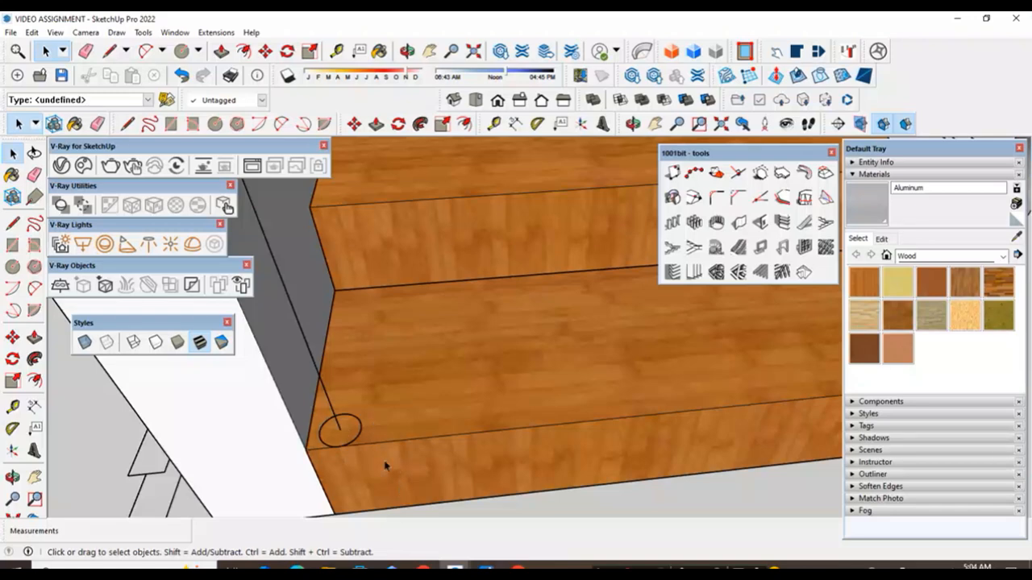
pyautogui.scroll(-2, 383, 458)
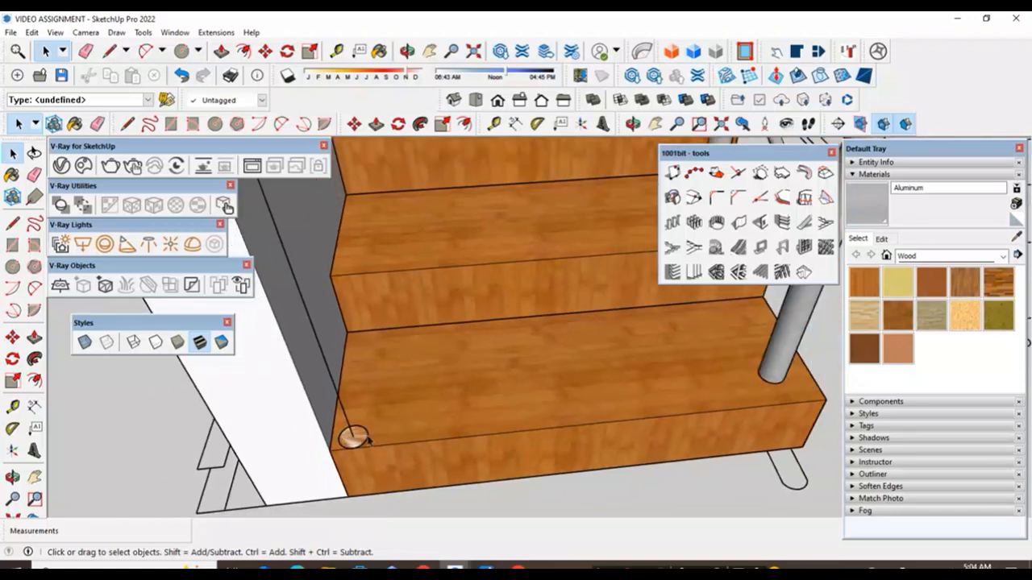
pyautogui.scroll(-5, 365, 437)
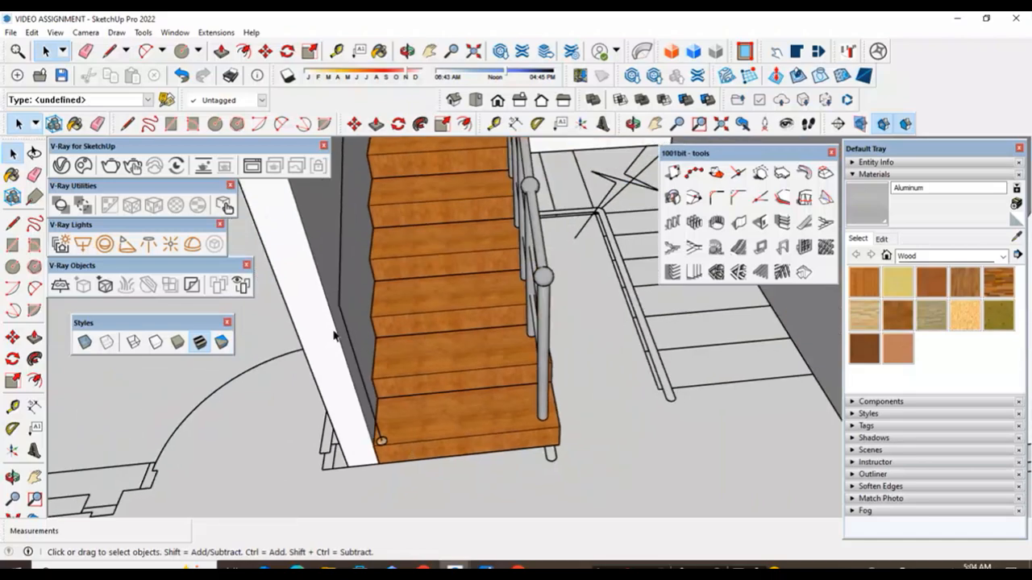
pyautogui.scroll(-3, 431, 398)
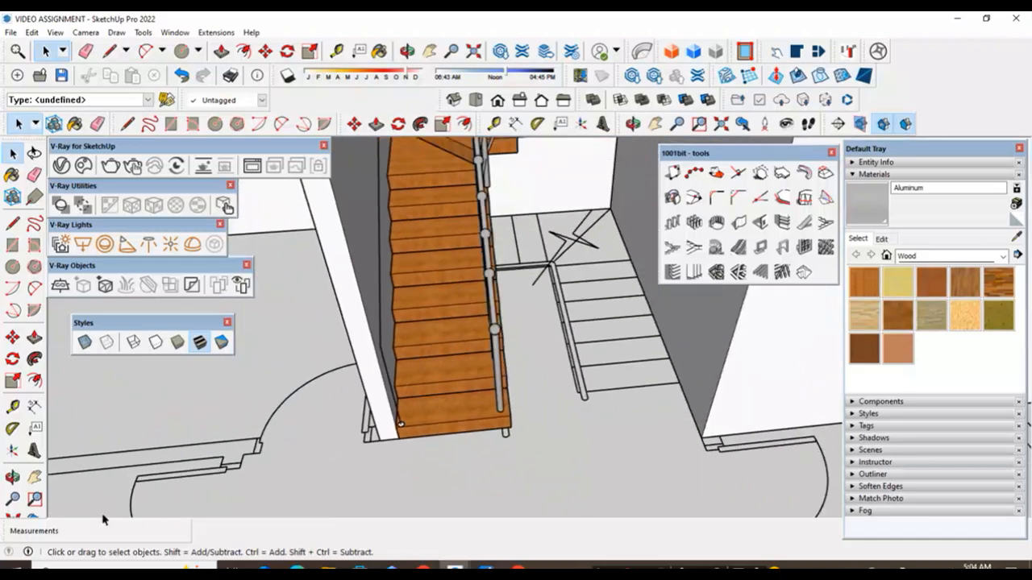
# - Examine the handrail path along the stair walls from several sides, from the first tread past both landings to the top tread
pyautogui.click(12, 477)
pyautogui.moveTo(502, 476); pyautogui.dragTo(368, 437)
pyautogui.moveTo(481, 437); pyautogui.dragTo(516, 428)
pyautogui.scroll(2, 516, 386)
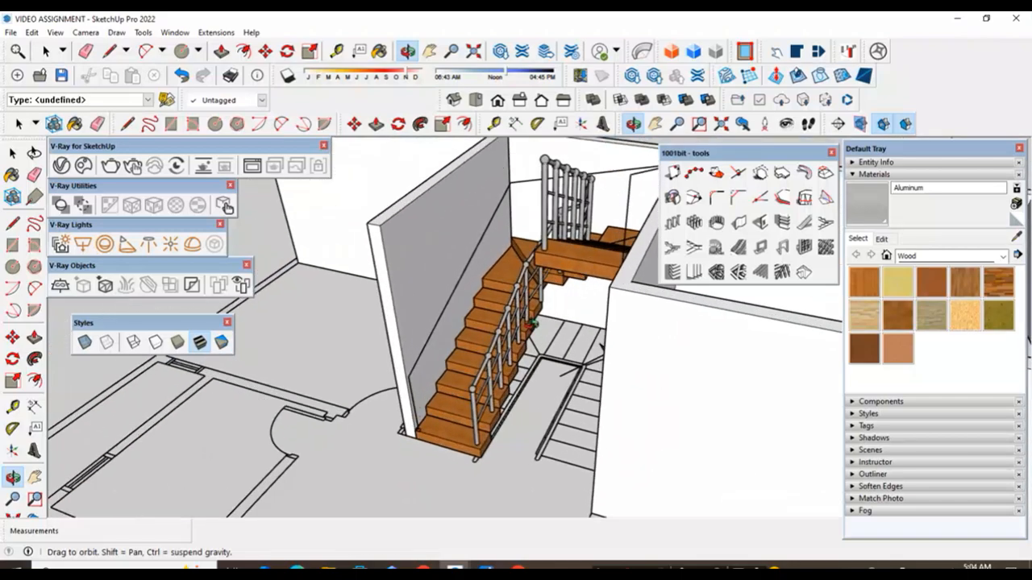
pyautogui.scroll(5, 519, 217)
pyautogui.scroll(-6, 486, 311)
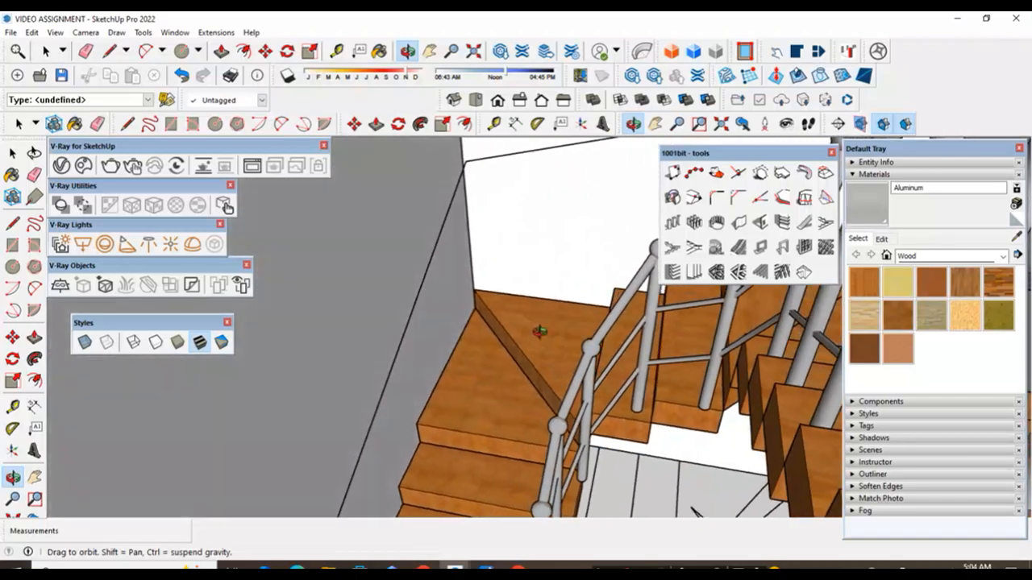
pyautogui.scroll(-6, 304, 362)
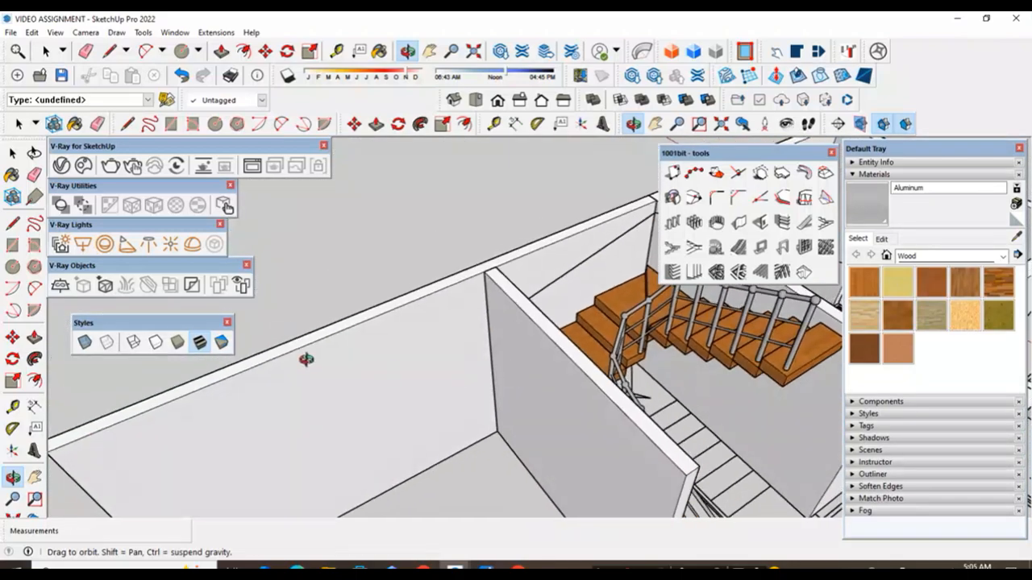
pyautogui.scroll(2, 607, 293)
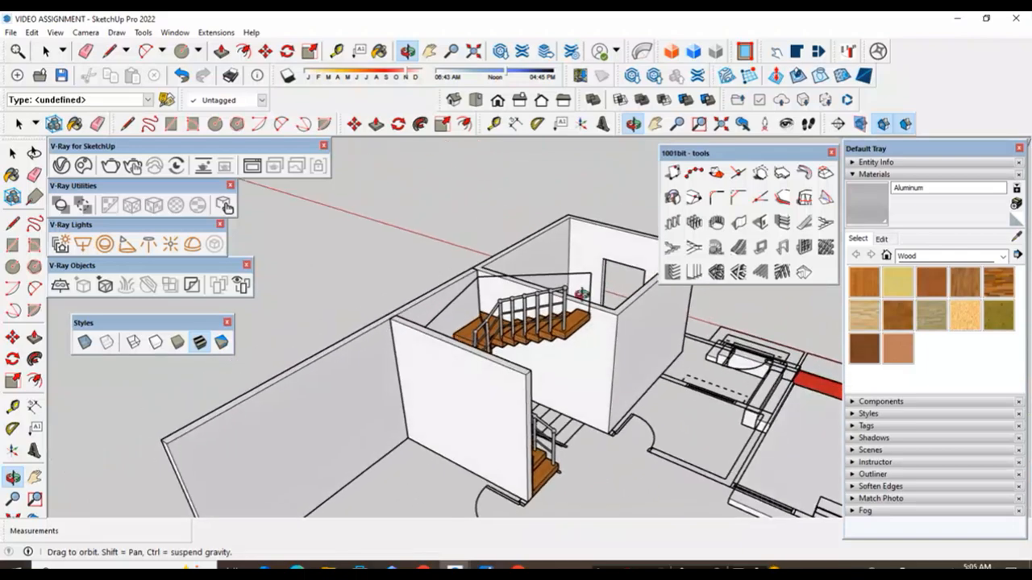
pyautogui.scroll(5, 577, 321)
pyautogui.scroll(-4, 456, 344)
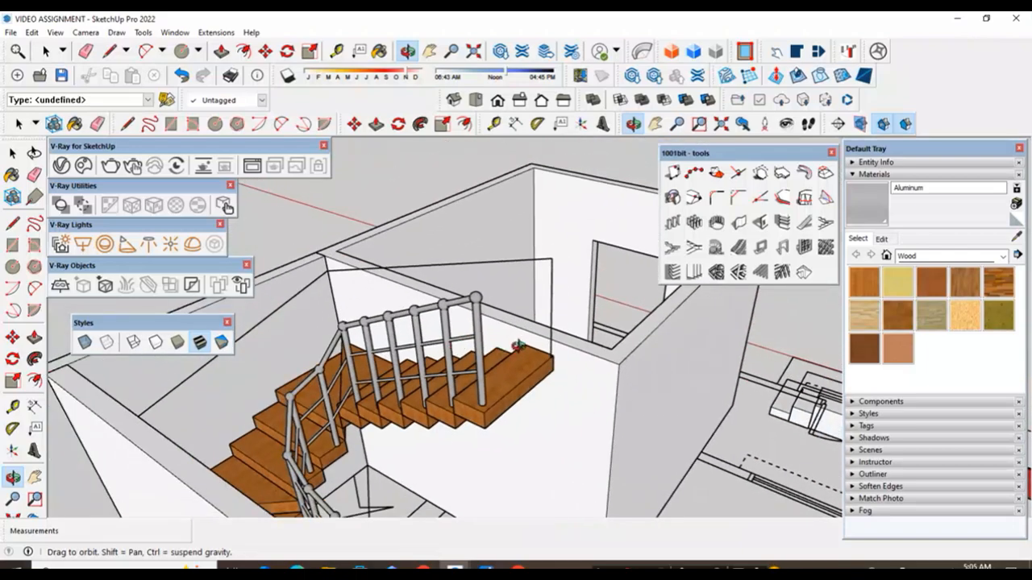
pyautogui.scroll(-5, 532, 201)
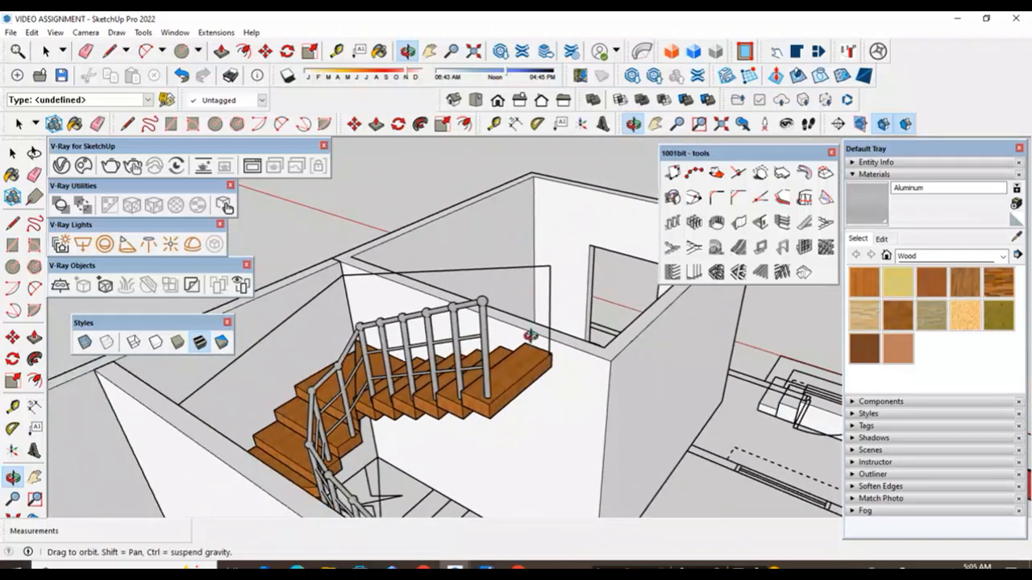
pyautogui.scroll(2, 516, 392)
pyautogui.moveTo(329, 414); pyautogui.dragTo(292, 384)
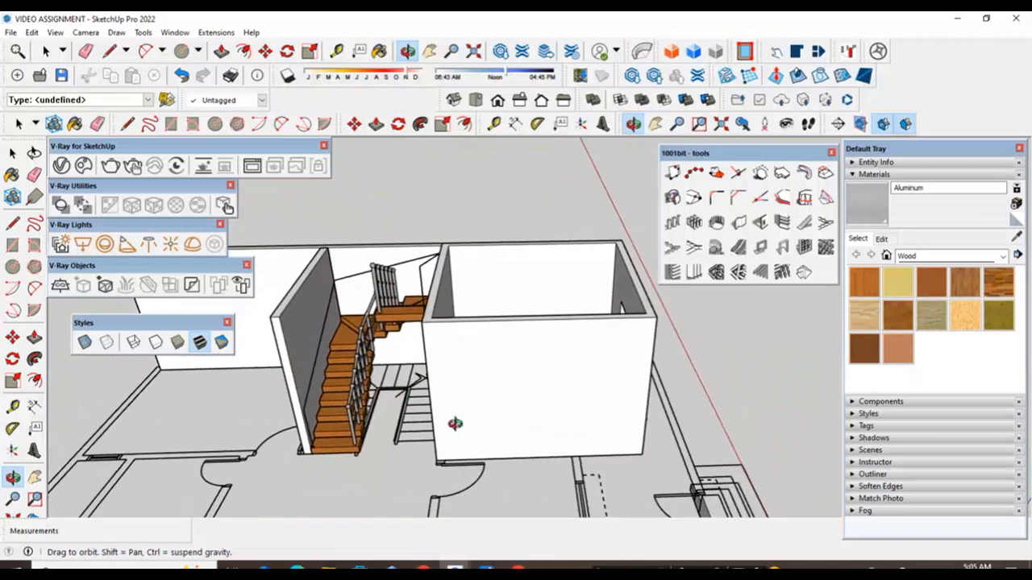
pyautogui.moveTo(456, 424); pyautogui.dragTo(346, 435)
pyautogui.scroll(3, 286, 367)
pyautogui.scroll(6, 286, 367)
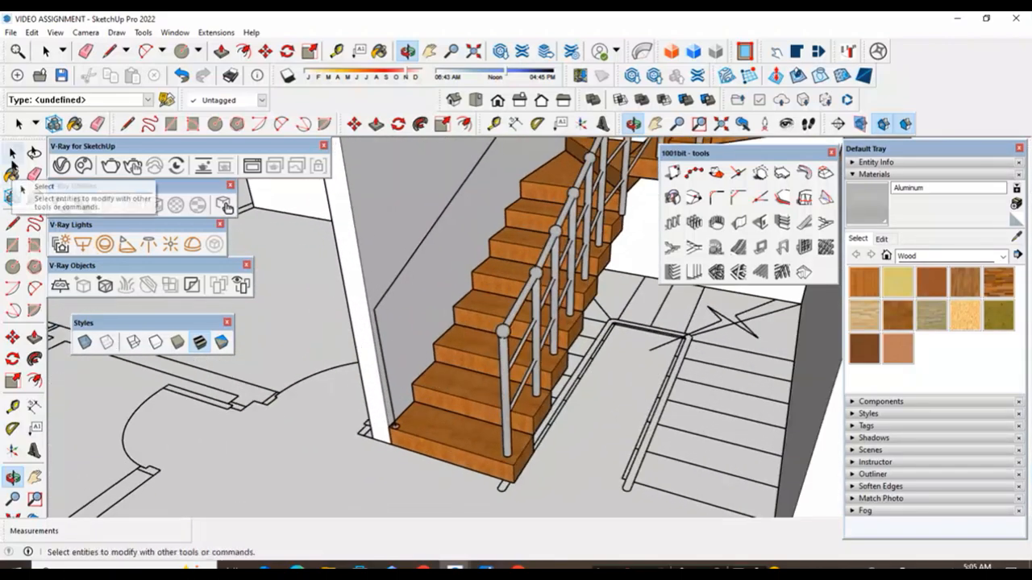
pyautogui.scroll(-5, 327, 415)
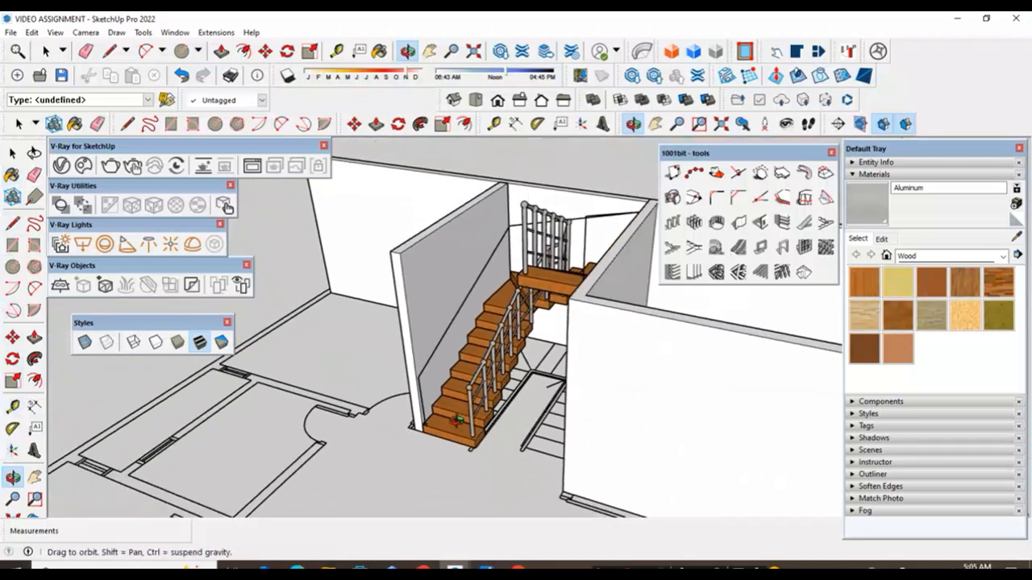
pyautogui.moveTo(439, 424); pyautogui.dragTo(516, 378)
# - Select all connected handrail path lines, including the three wall lines and the vertical lines at the top and first treads
pyautogui.click(12, 153)
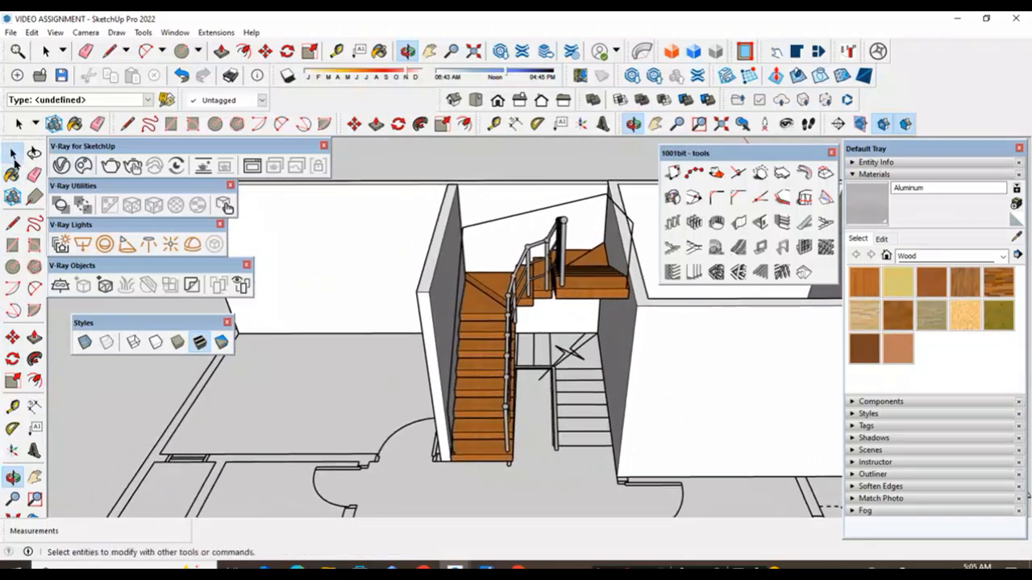
pyautogui.scroll(3, 587, 214)
pyautogui.scroll(2, 518, 205)
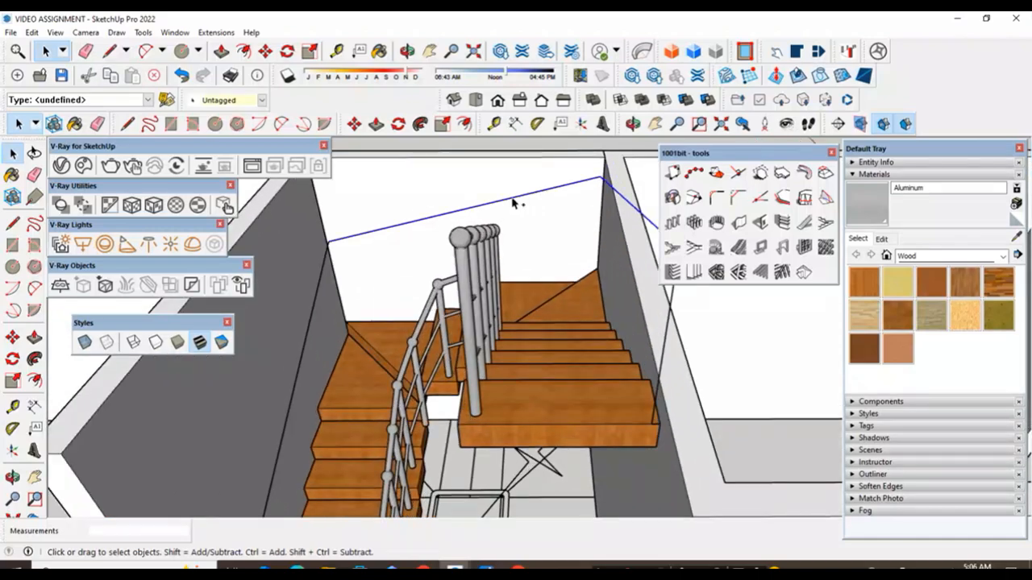
pyautogui.scroll(-3, 592, 219)
pyautogui.scroll(5, 456, 367)
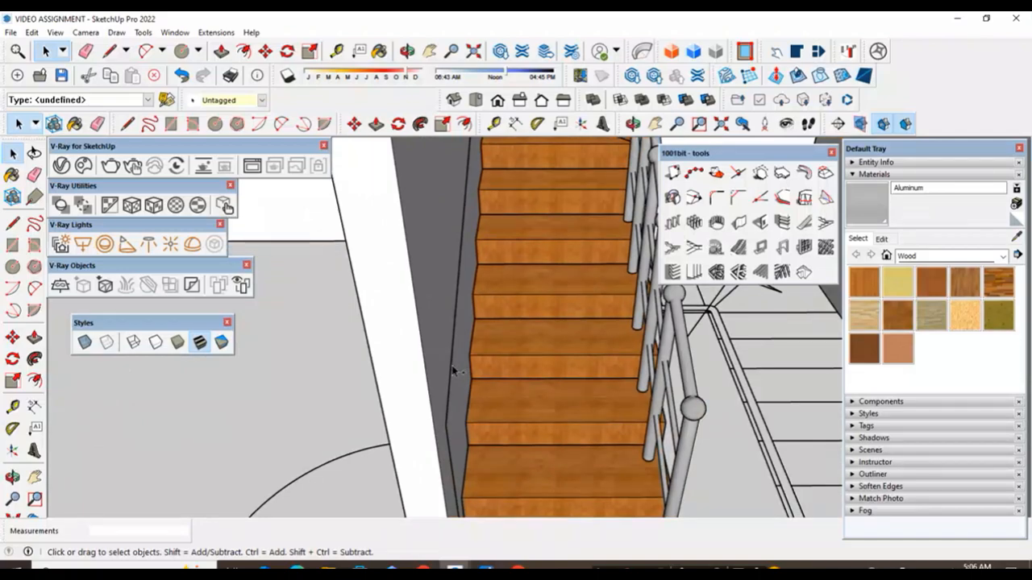
pyautogui.scroll(-3, 453, 371)
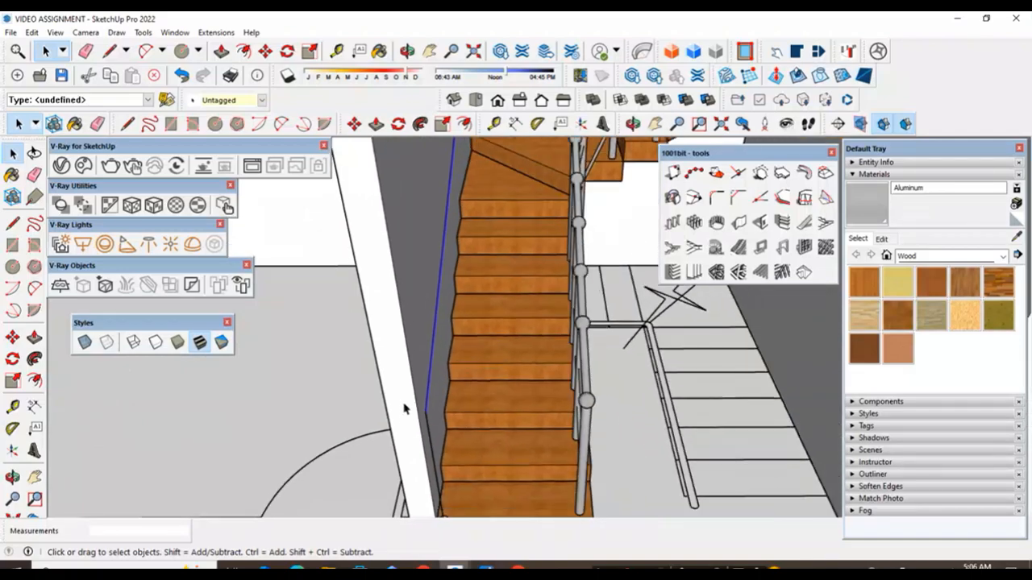
pyautogui.scroll(-3, 386, 395)
pyautogui.scroll(5, 375, 393)
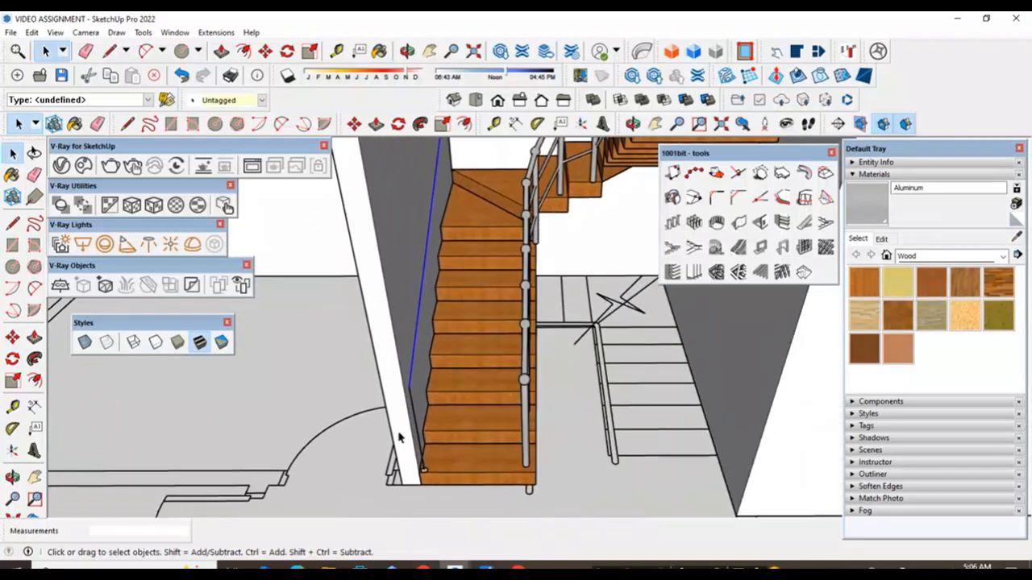
pyautogui.scroll(2, 418, 420)
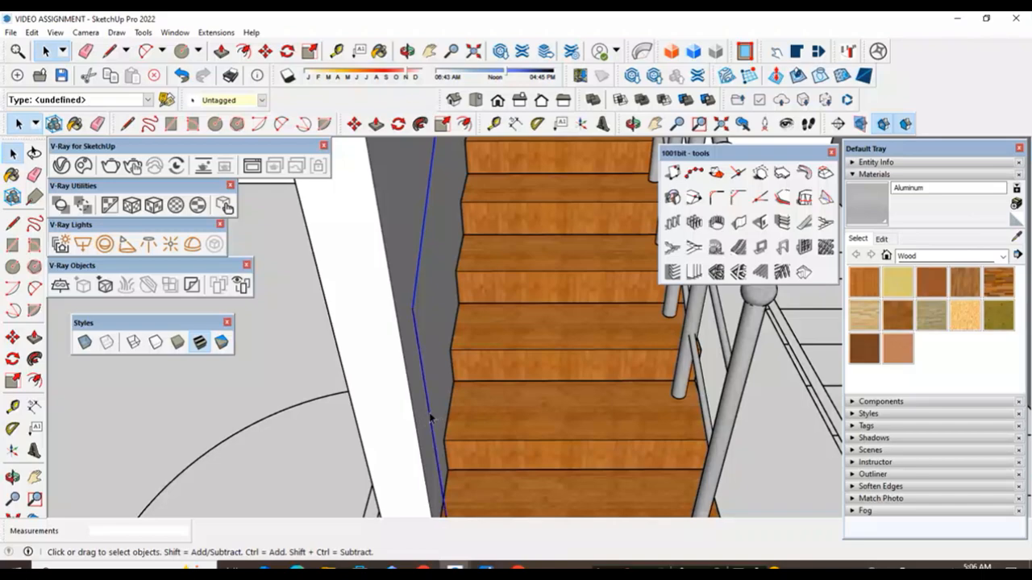
pyautogui.scroll(-5, 431, 417)
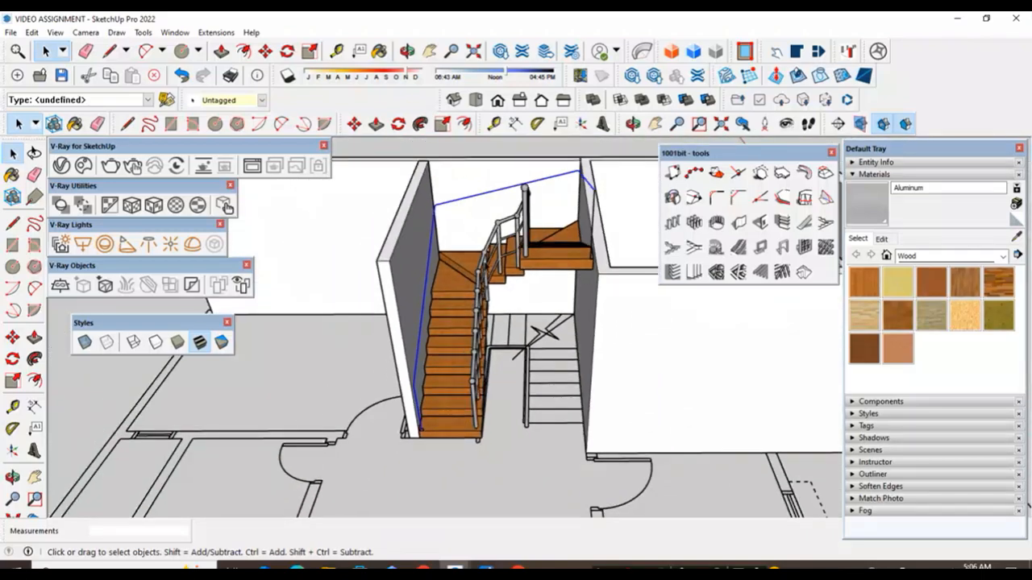
pyautogui.scroll(3, 572, 218)
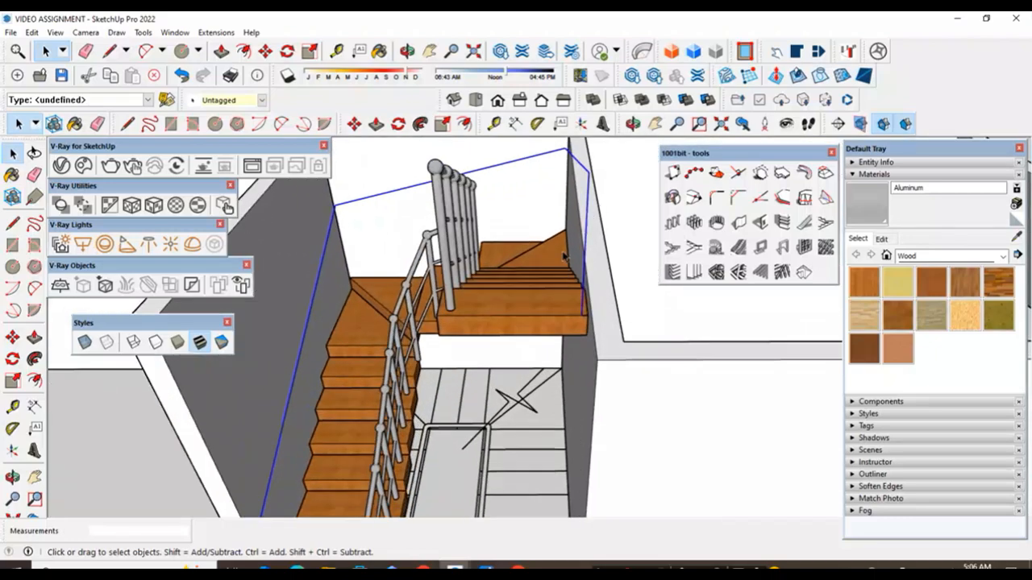
pyautogui.scroll(-3, 564, 256)
pyautogui.scroll(-2, 350, 488)
pyautogui.scroll(2, 403, 448)
pyautogui.scroll(3, 450, 417)
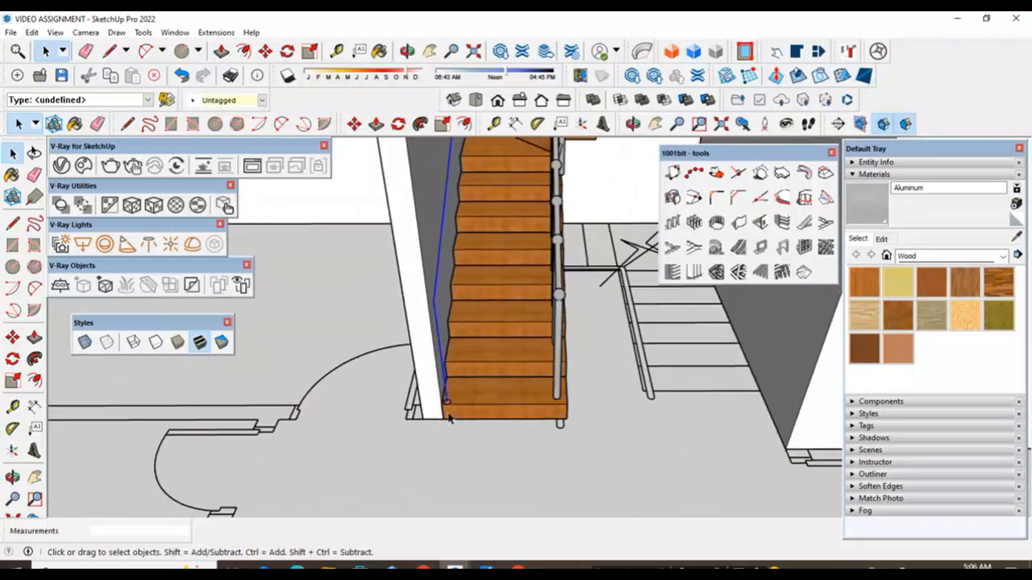
# - Extrude the circular profile on the first tread along the selected handrail path with Follow Me
pyautogui.scroll(5, 450, 417)
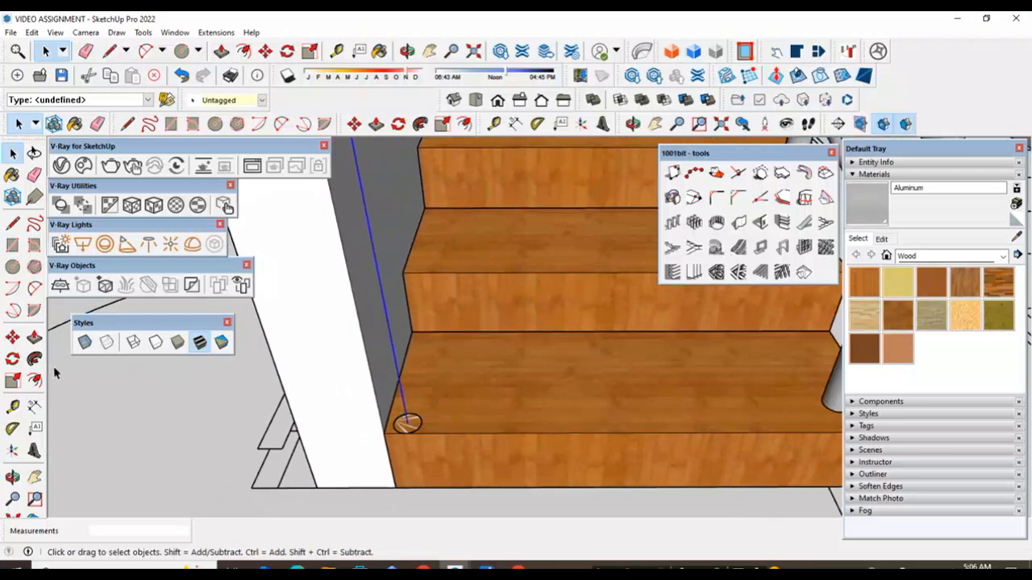
pyautogui.click(34, 359)
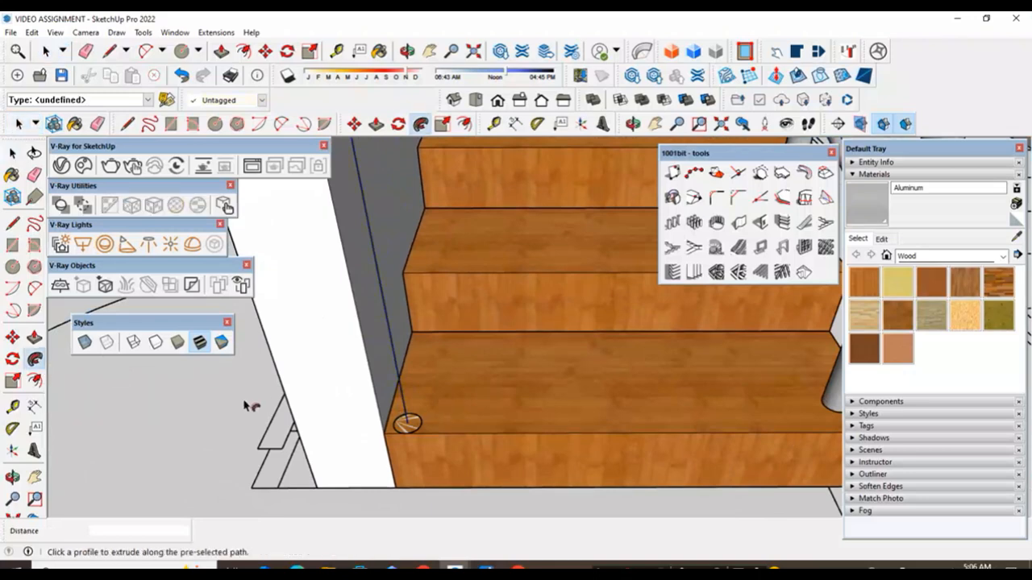
pyautogui.scroll(2, 409, 427)
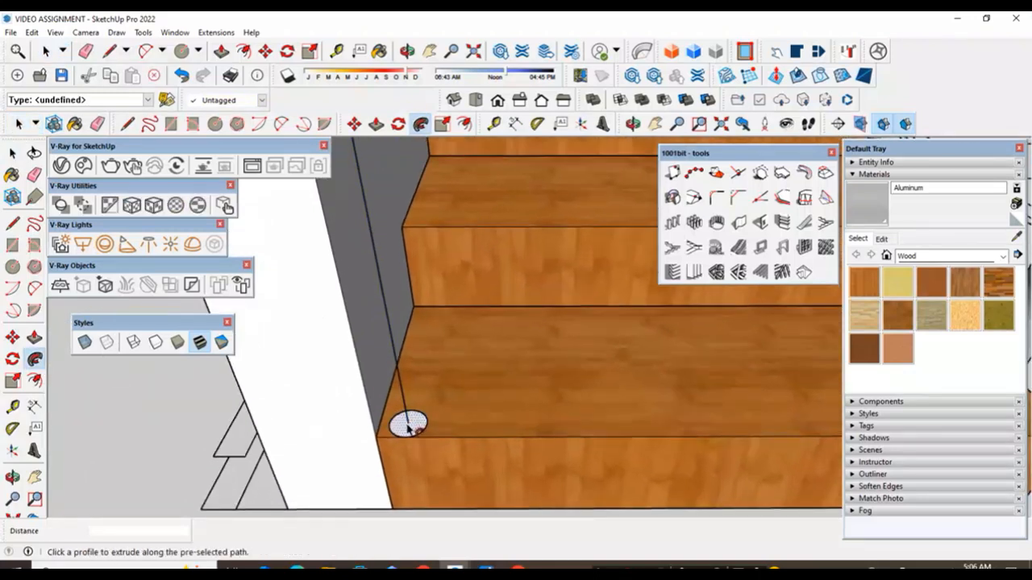
pyautogui.click(409, 428)
pyautogui.scroll(-5, 397, 484)
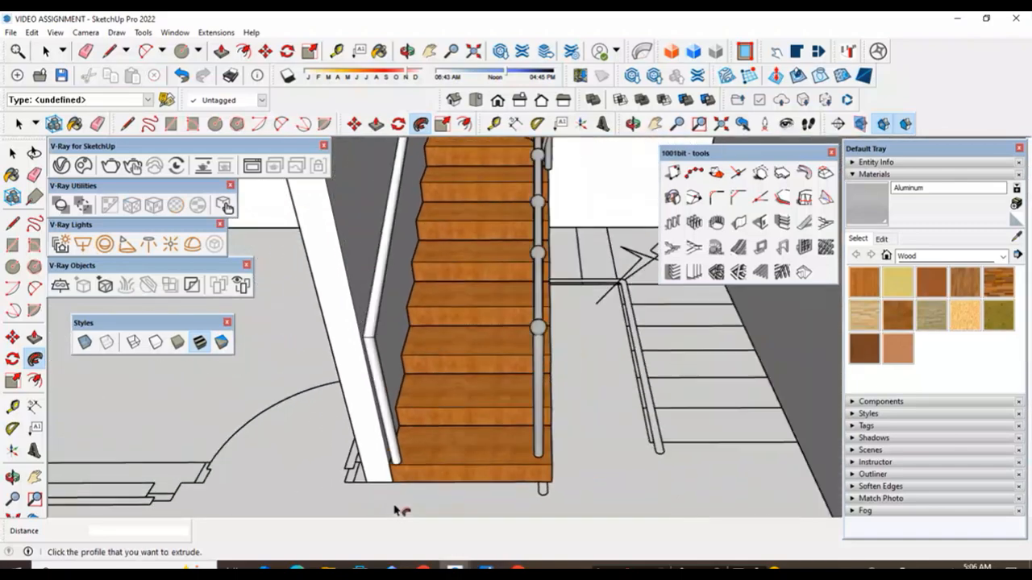
pyautogui.scroll(-2, 394, 509)
pyautogui.moveTo(395, 509); pyautogui.dragTo(279, 442, button='middle')
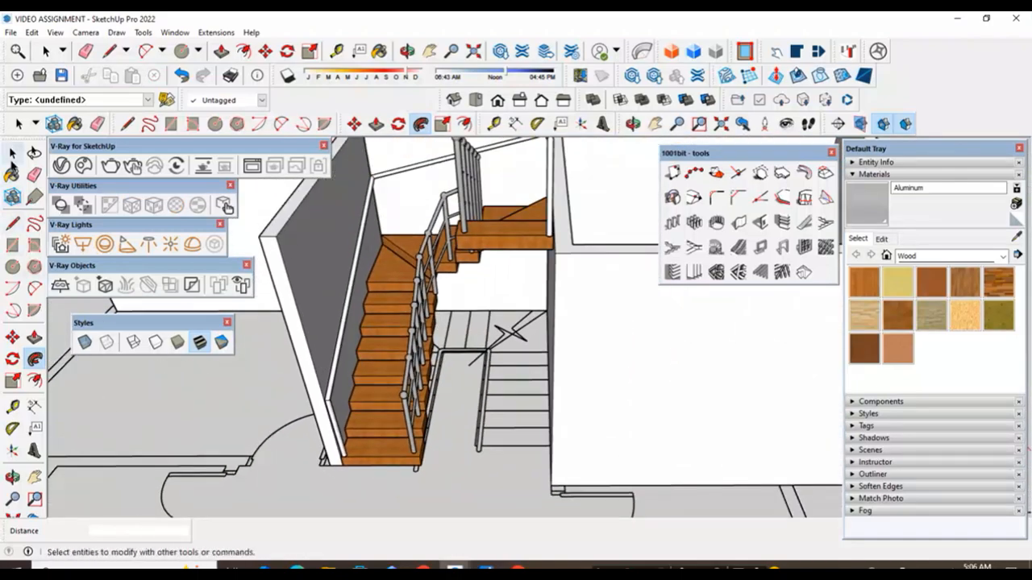
# - Examine the swept wall handrail from above, from the side and at the first tread
pyautogui.click(12, 153)
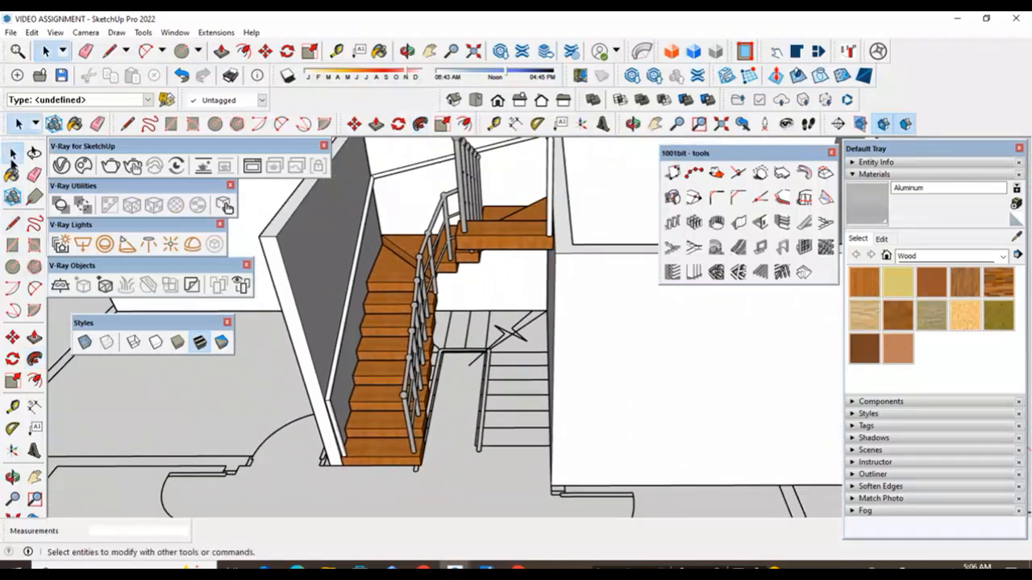
pyautogui.click(12, 478)
pyautogui.moveTo(334, 384); pyautogui.dragTo(479, 258)
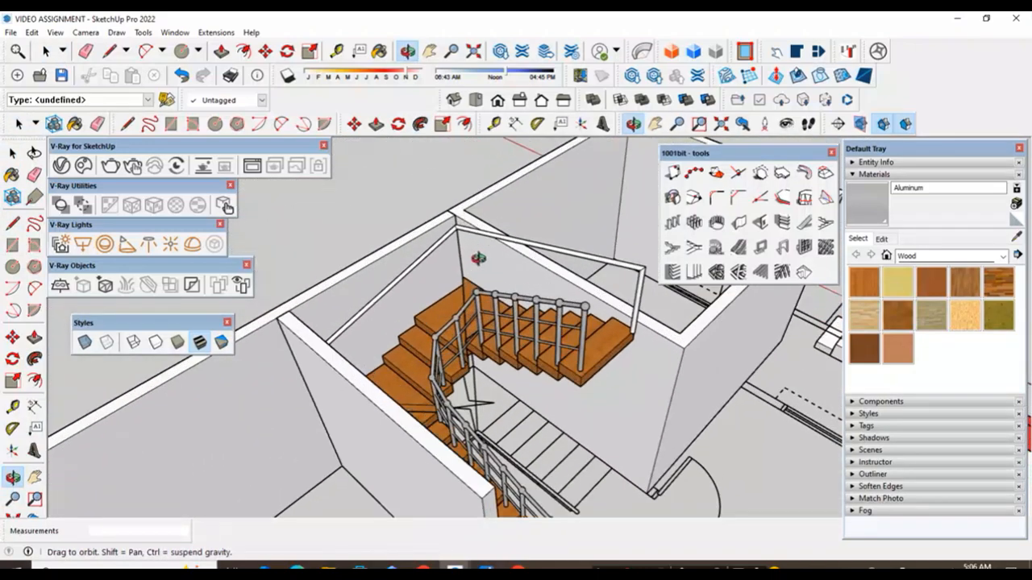
pyautogui.scroll(-3, 473, 259)
pyautogui.moveTo(474, 354); pyautogui.dragTo(356, 338)
pyautogui.moveTo(442, 395); pyautogui.dragTo(269, 369)
pyautogui.scroll(5, 387, 283)
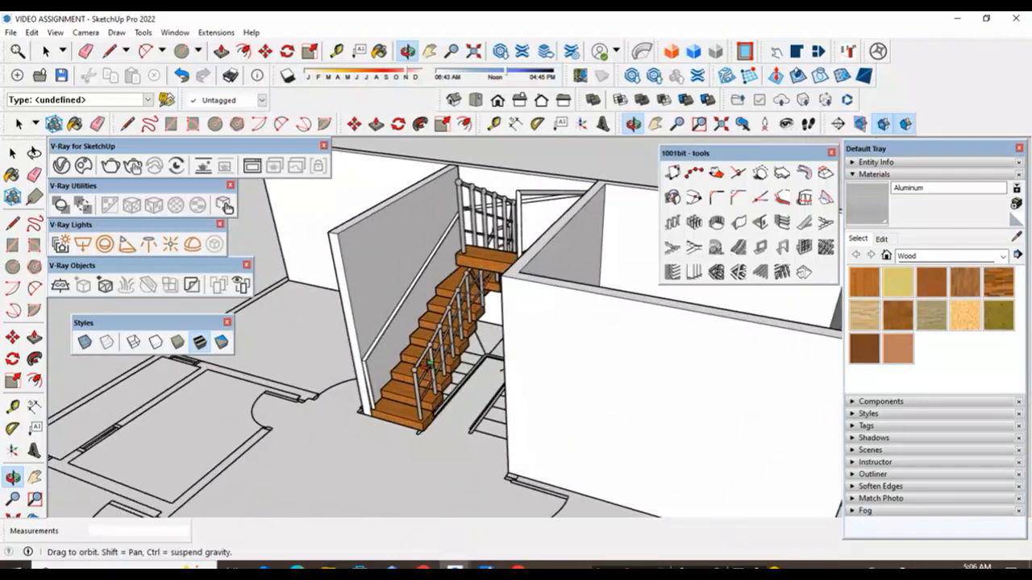
pyautogui.scroll(-2, 399, 294)
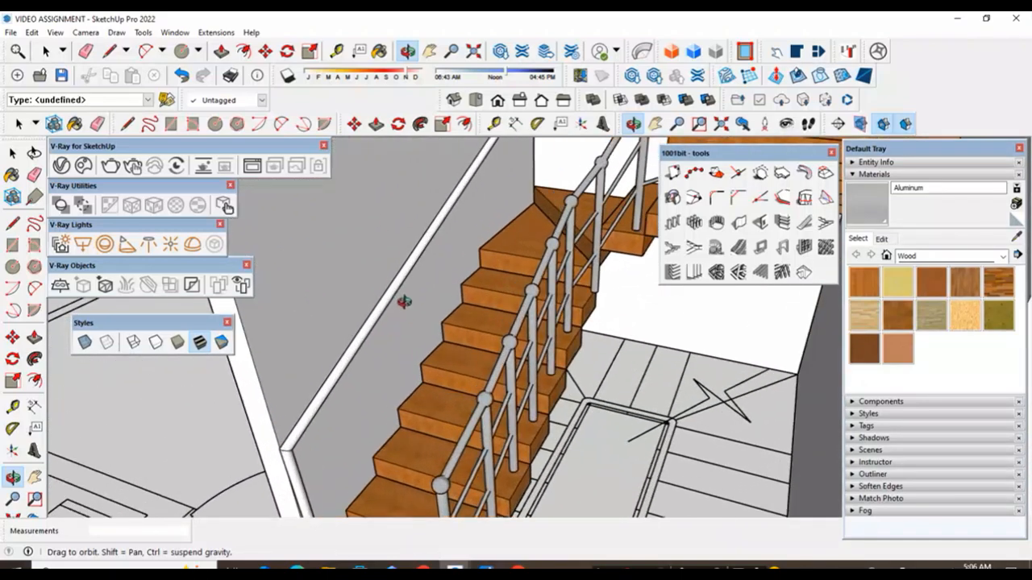
pyautogui.moveTo(388, 407); pyautogui.dragTo(386, 474)
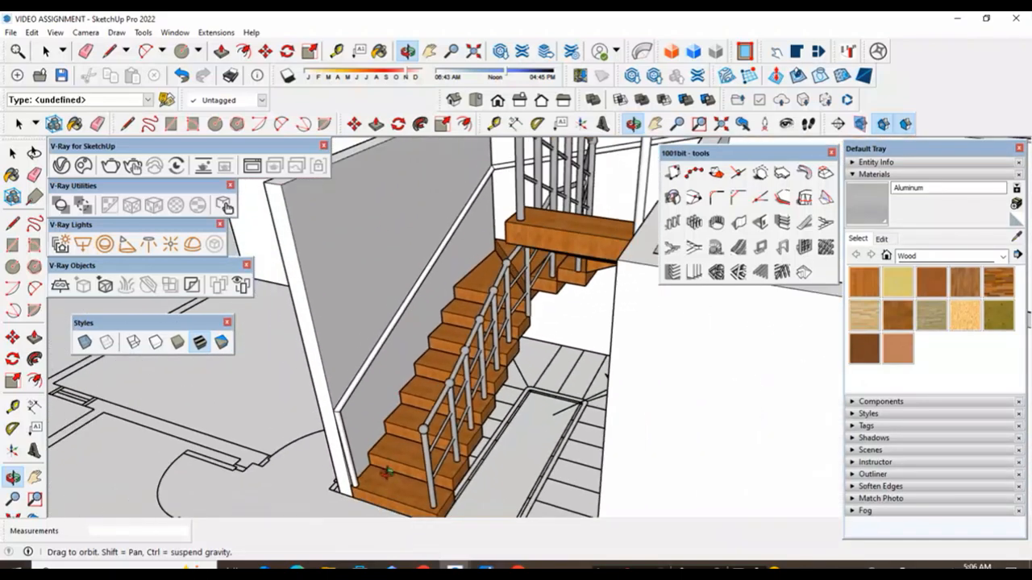
pyautogui.scroll(6, 365, 467)
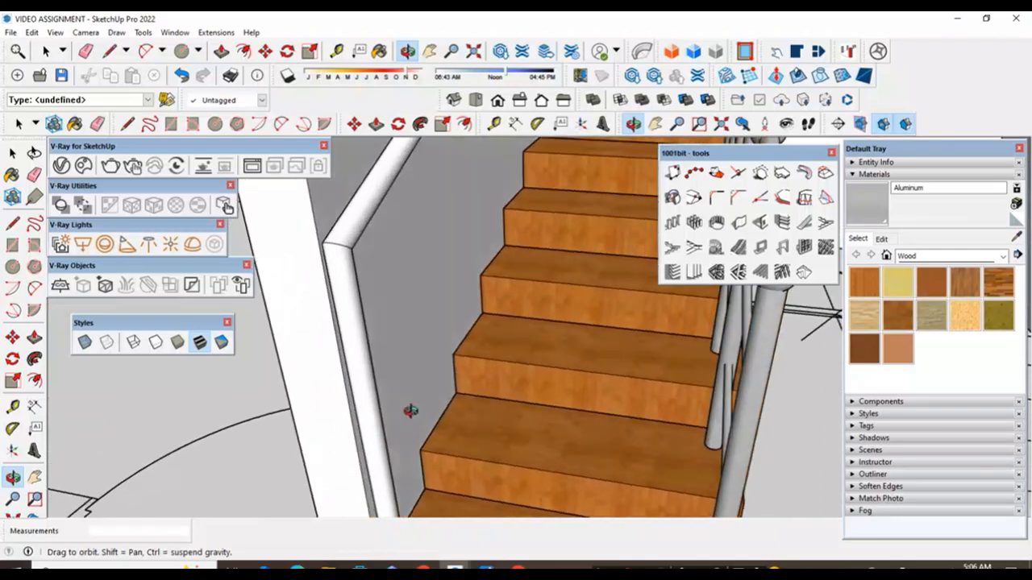
pyautogui.moveTo(492, 323); pyautogui.dragTo(507, 252)
pyautogui.moveTo(506, 411); pyautogui.dragTo(465, 410)
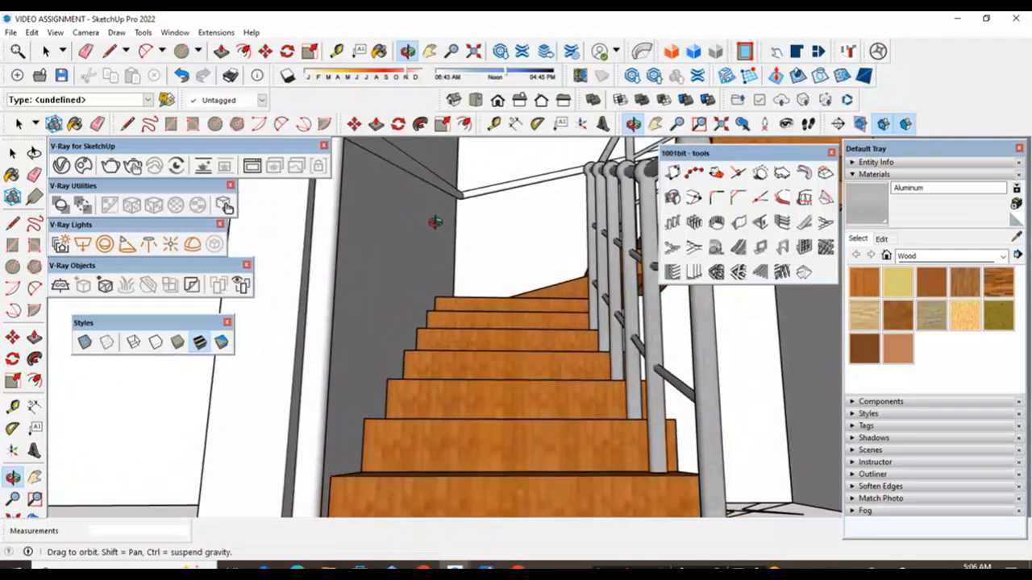
pyautogui.scroll(-3, 418, 307)
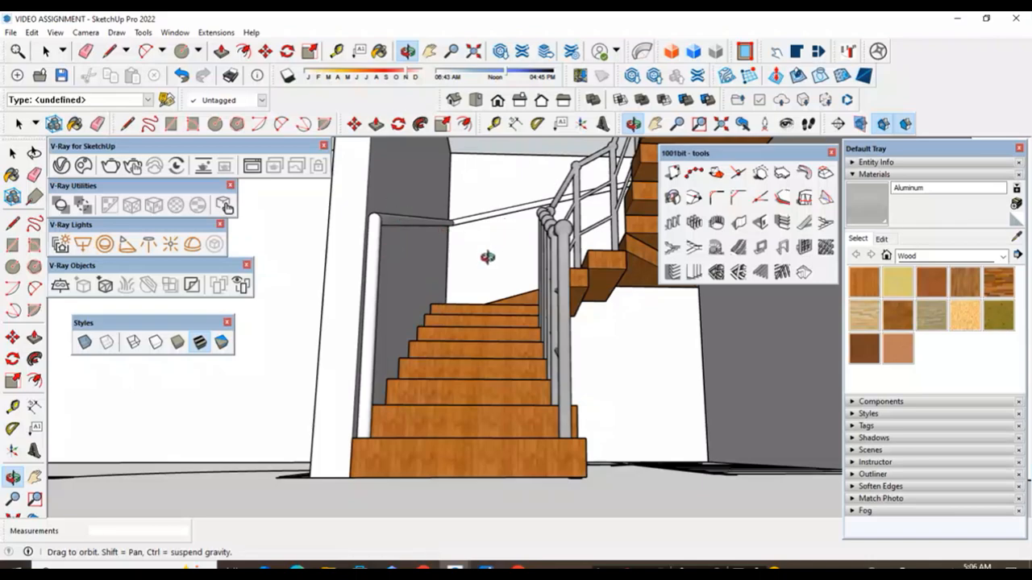
pyautogui.moveTo(472, 251); pyautogui.dragTo(421, 470)
pyautogui.moveTo(484, 368); pyautogui.dragTo(452, 431)
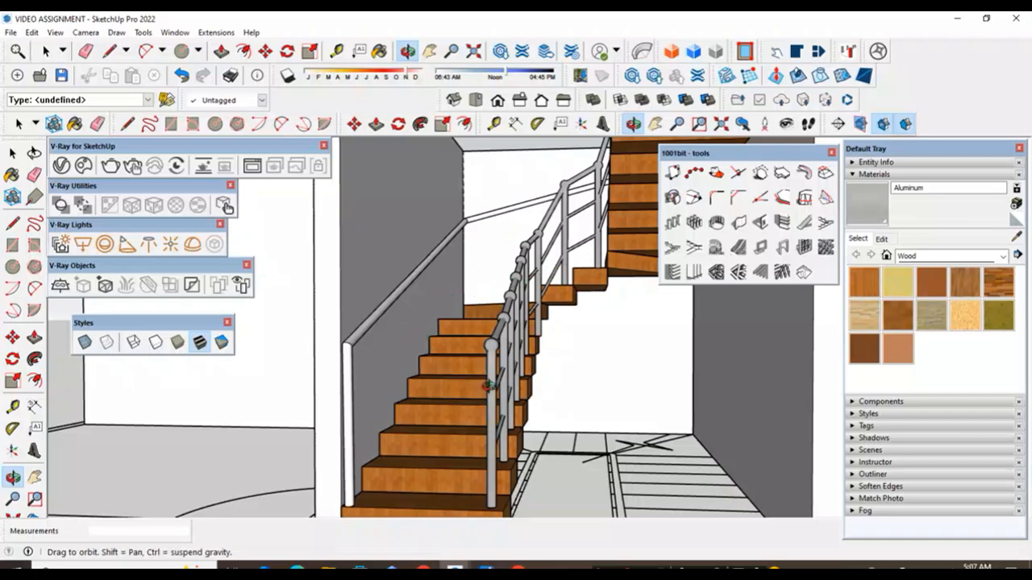
# - Examine the metal balustrade's ball-topped posts and rails up close, and the whole staircase with both railings from above
pyautogui.moveTo(488, 386); pyautogui.dragTo(527, 339)
pyautogui.scroll(4, 527, 339)
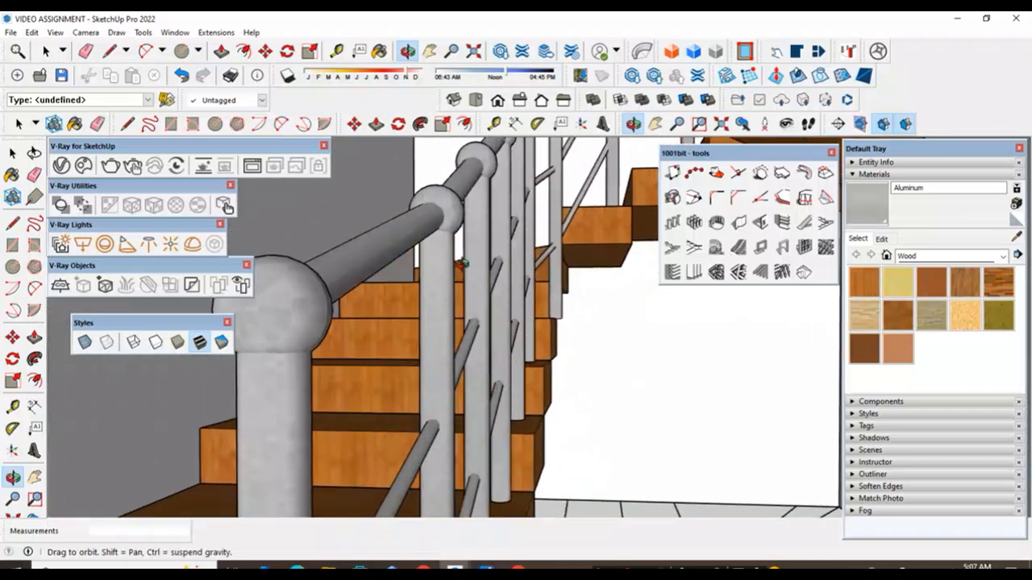
pyautogui.scroll(-3, 536, 370)
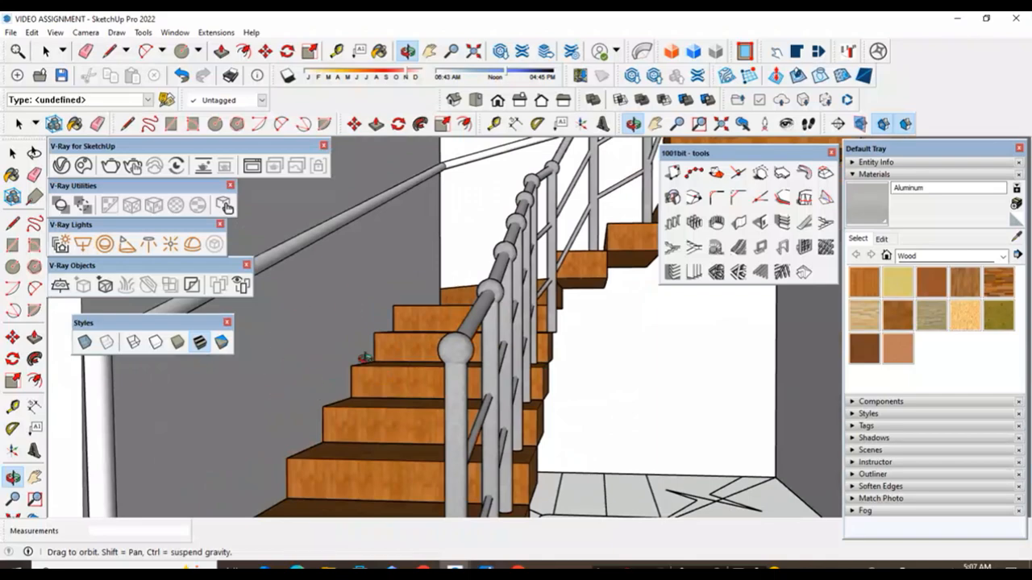
pyautogui.moveTo(509, 271)
pyautogui.mouseDown()
pyautogui.moveTo(560, 298)
pyautogui.moveTo(516, 260)
pyautogui.mouseUp()
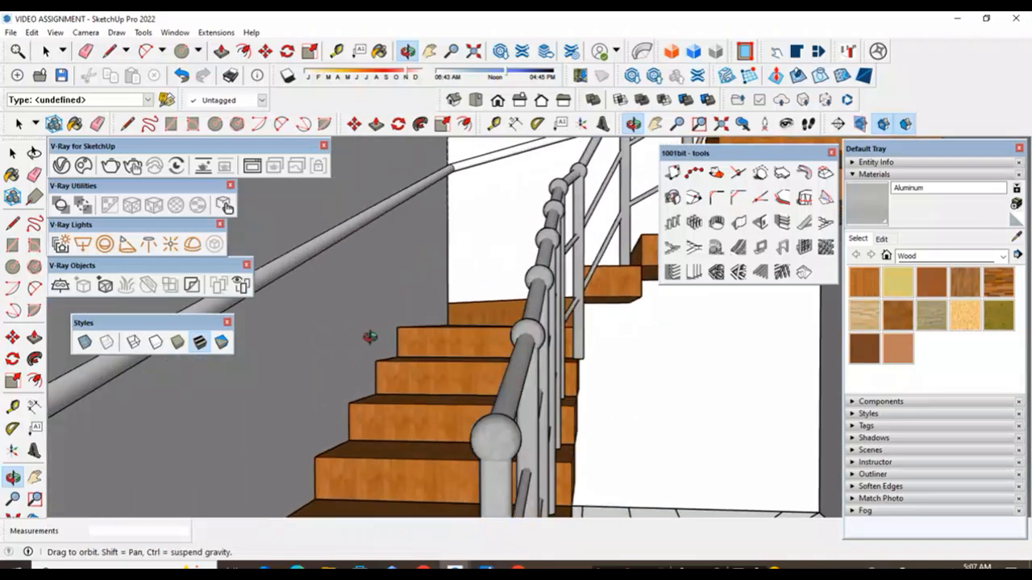
pyautogui.moveTo(385, 318); pyautogui.dragTo(391, 297)
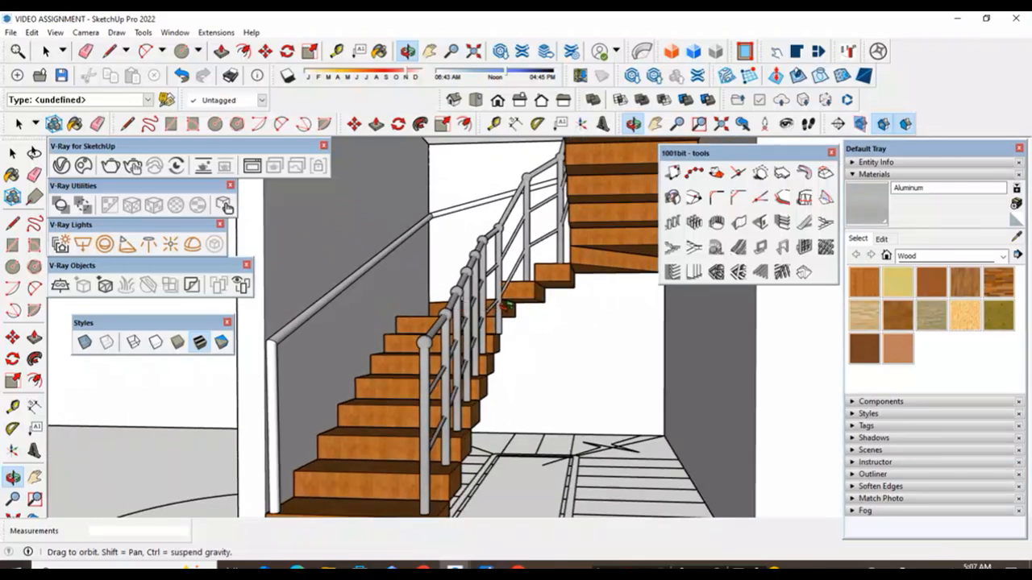
pyautogui.scroll(2, 457, 447)
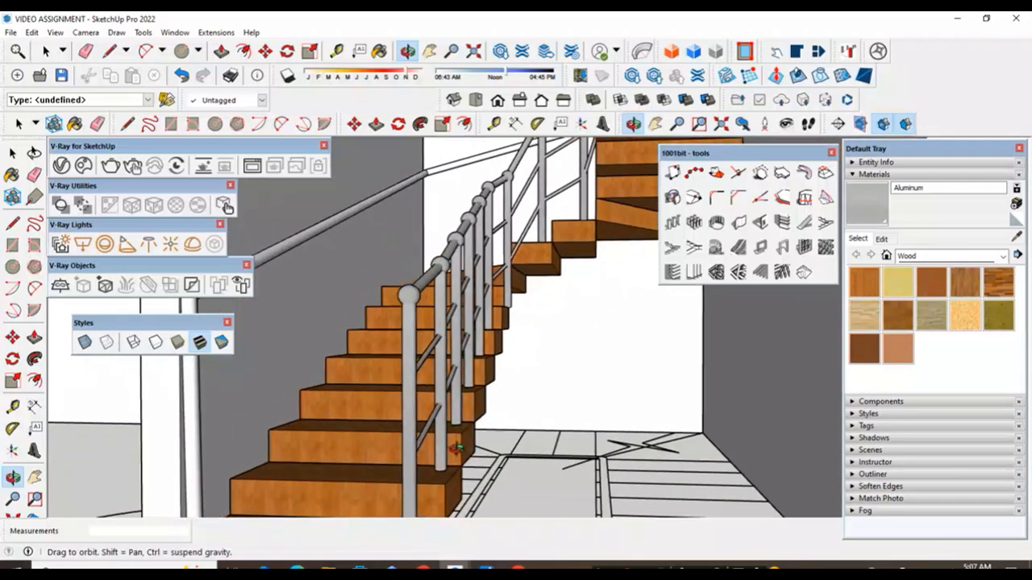
pyautogui.scroll(2, 457, 448)
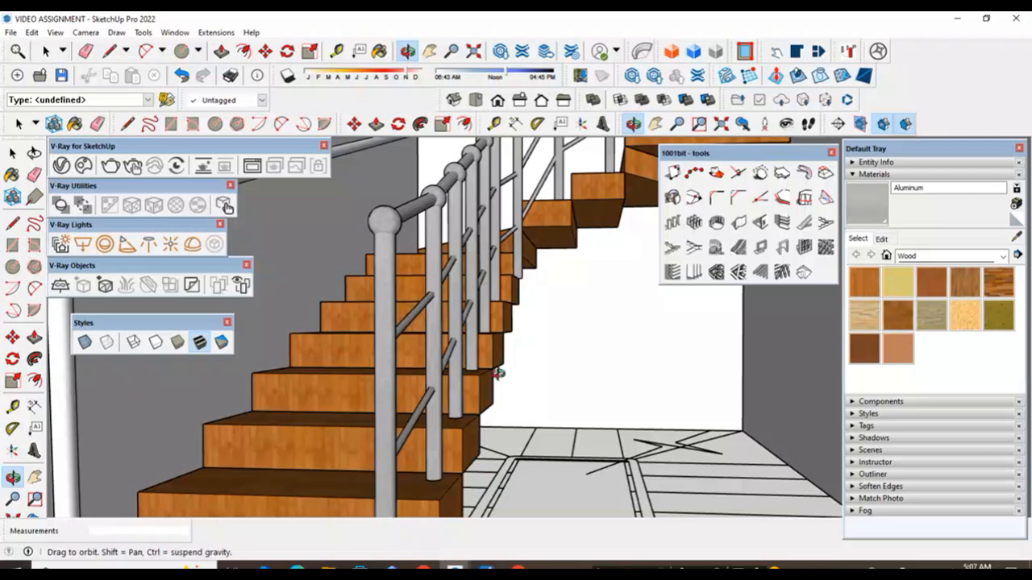
pyautogui.scroll(-3, 482, 342)
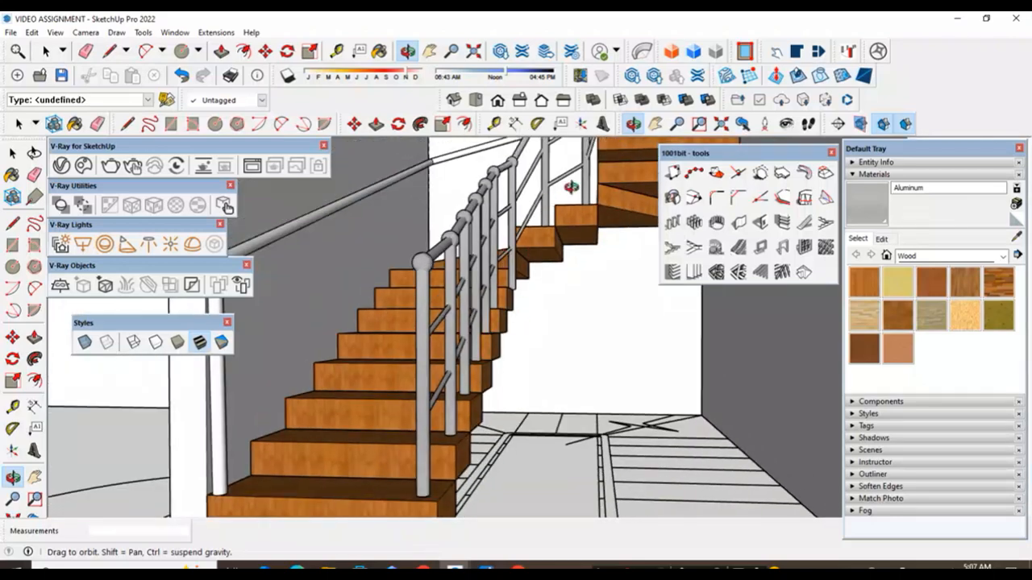
pyautogui.scroll(-3, 612, 281)
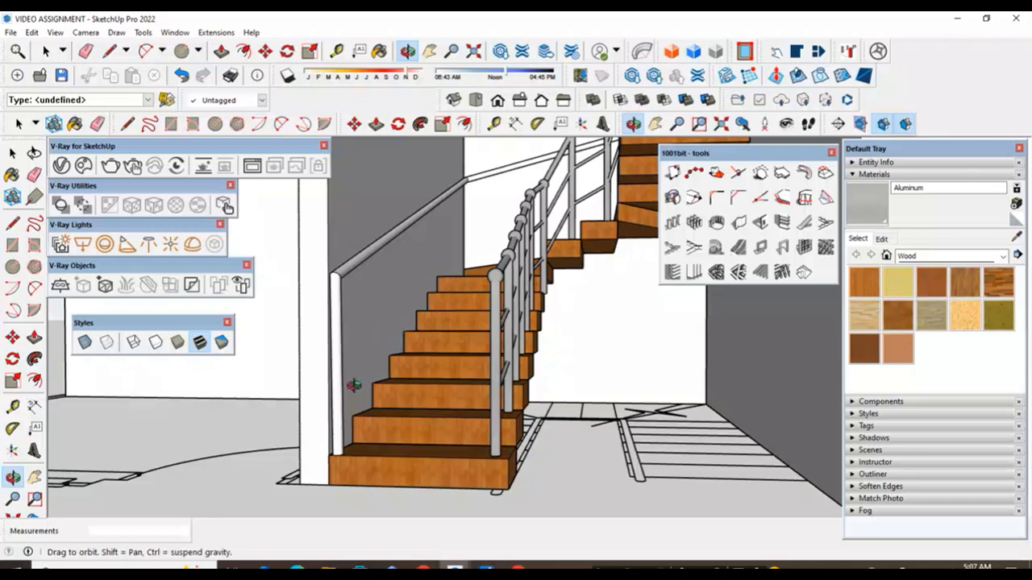
pyautogui.moveTo(431, 312); pyautogui.dragTo(587, 464)
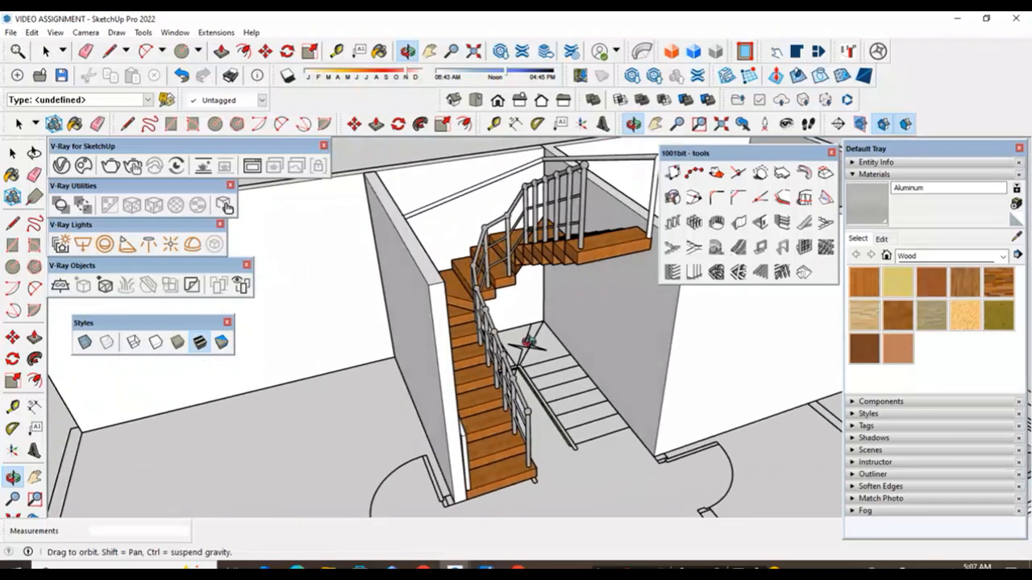
pyautogui.moveTo(528, 342); pyautogui.dragTo(630, 187)
pyautogui.scroll(3, 630, 187)
pyautogui.scroll(-5, 565, 269)
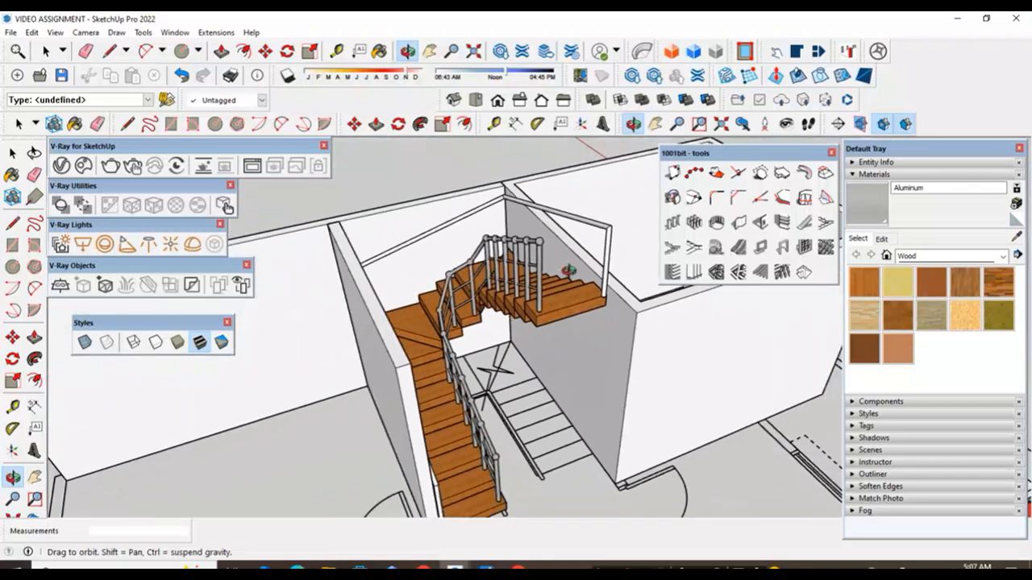
pyautogui.moveTo(539, 341); pyautogui.dragTo(411, 345)
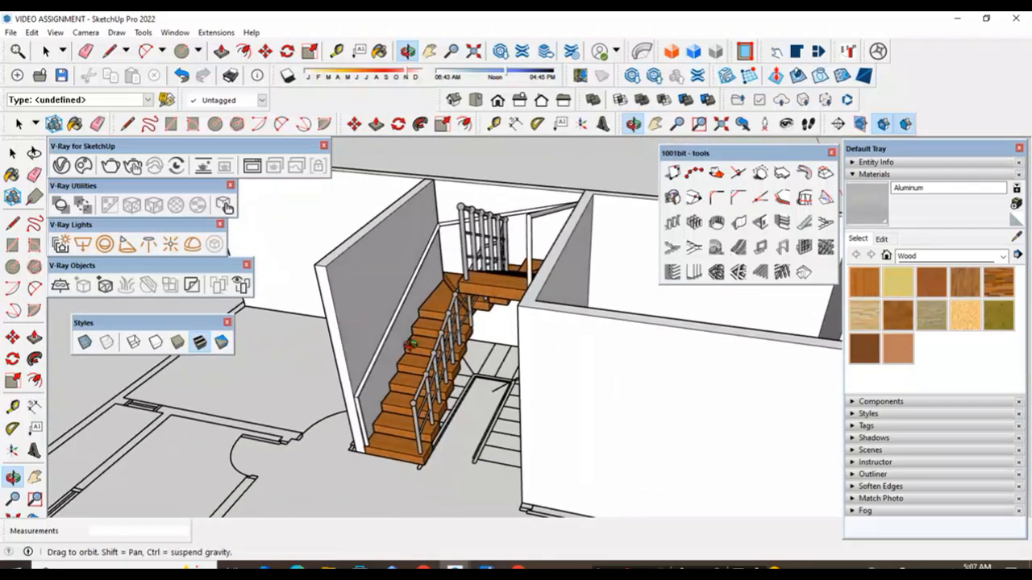
pyautogui.scroll(2, 436, 353)
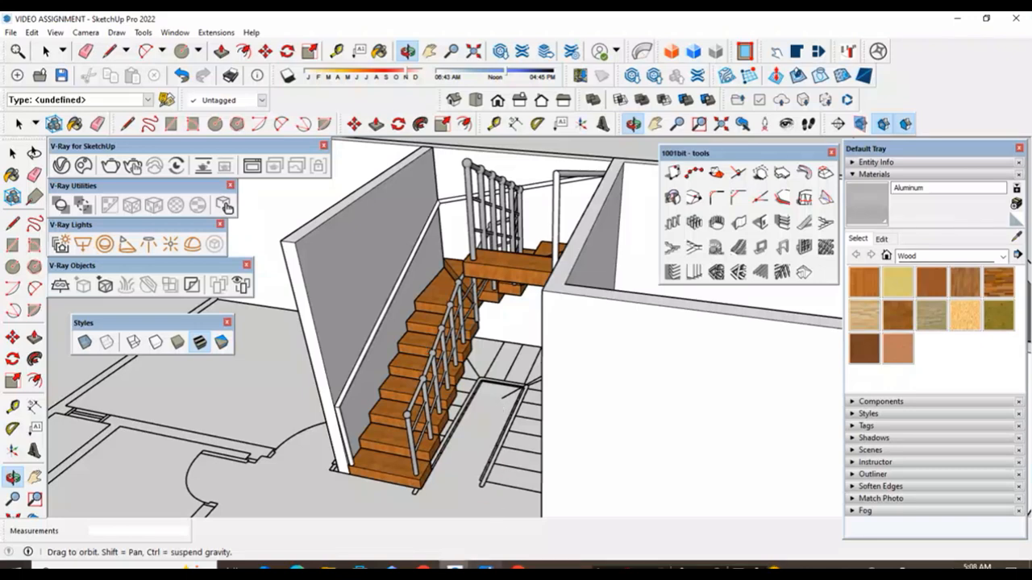
# - Switch to the VIDEO ASSIGNMENT1 railing model and view its wooden balcony and railing
pyautogui.moveTo(456, 569)
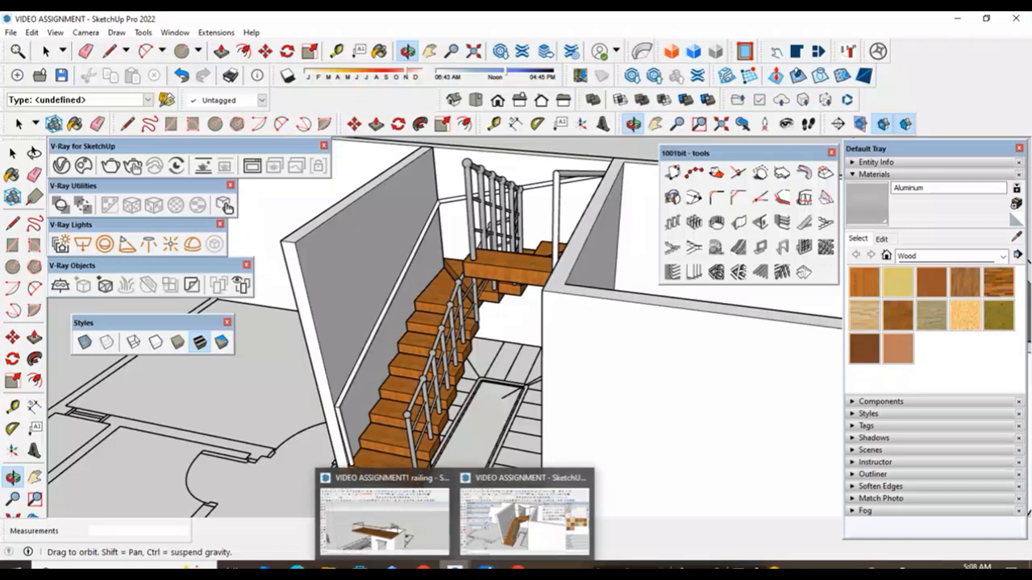
pyautogui.click(430, 551)
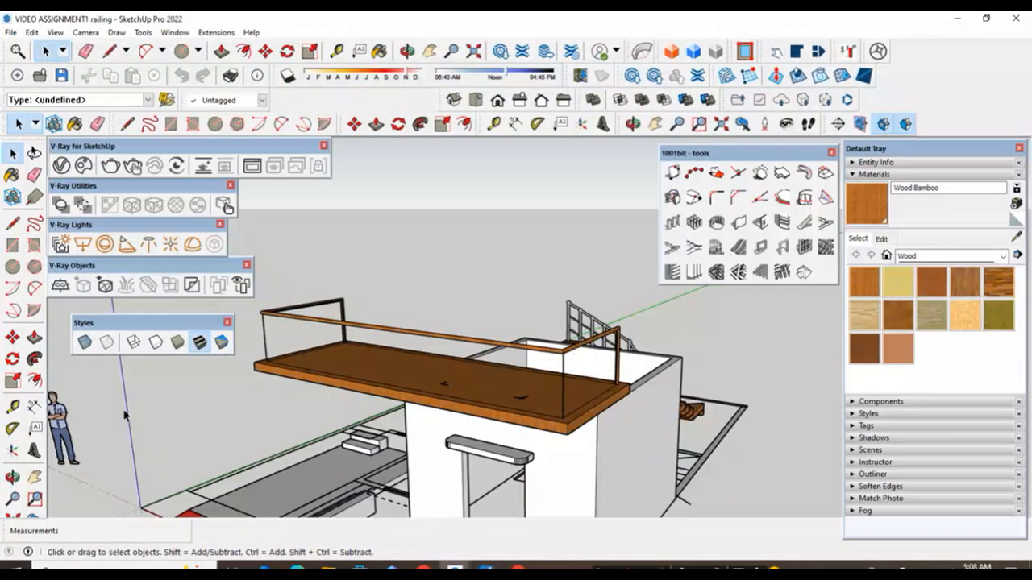
pyautogui.click(12, 478)
pyautogui.moveTo(379, 410); pyautogui.dragTo(614, 445)
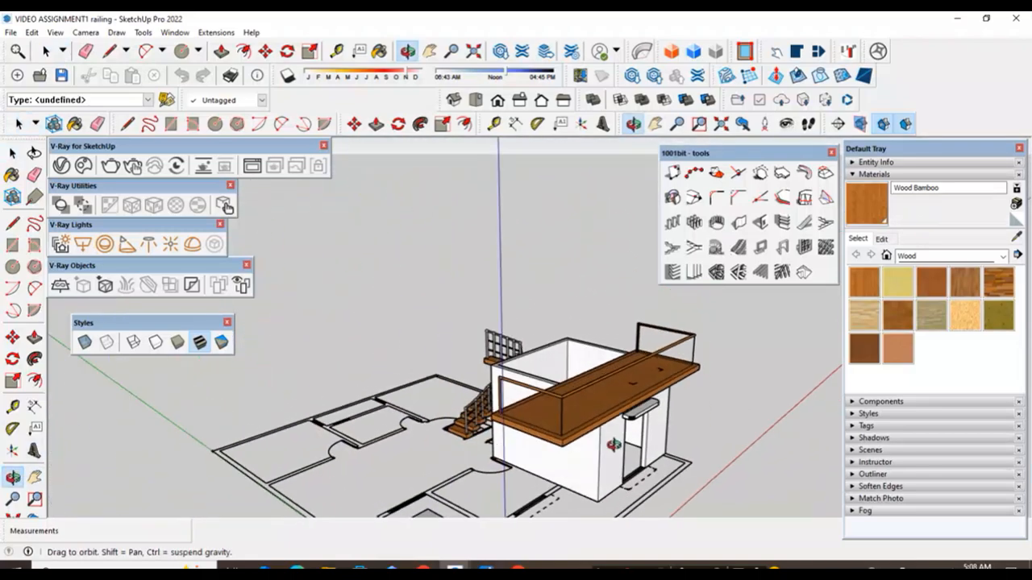
pyautogui.scroll(3, 607, 441)
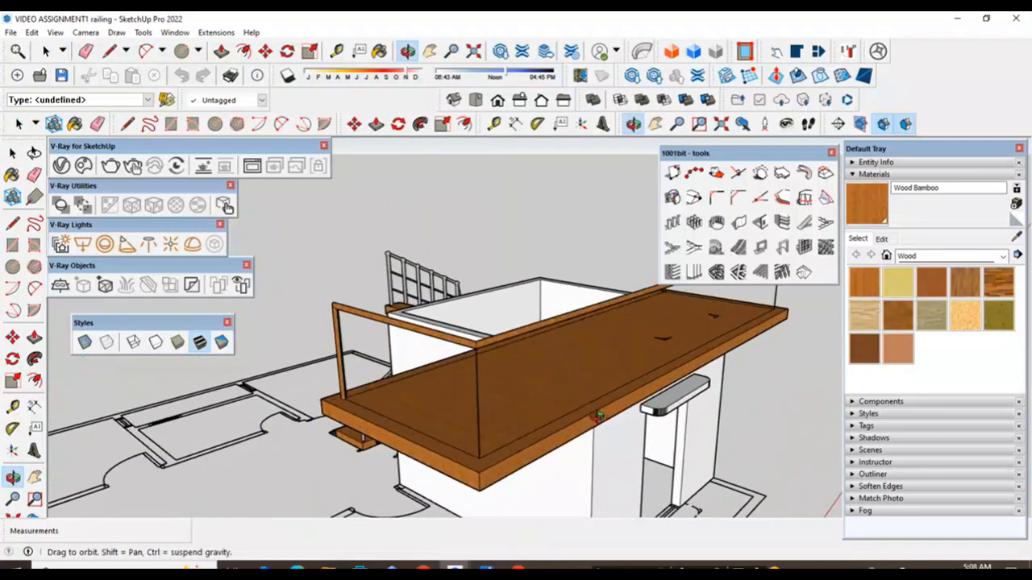
pyautogui.click(218, 35)
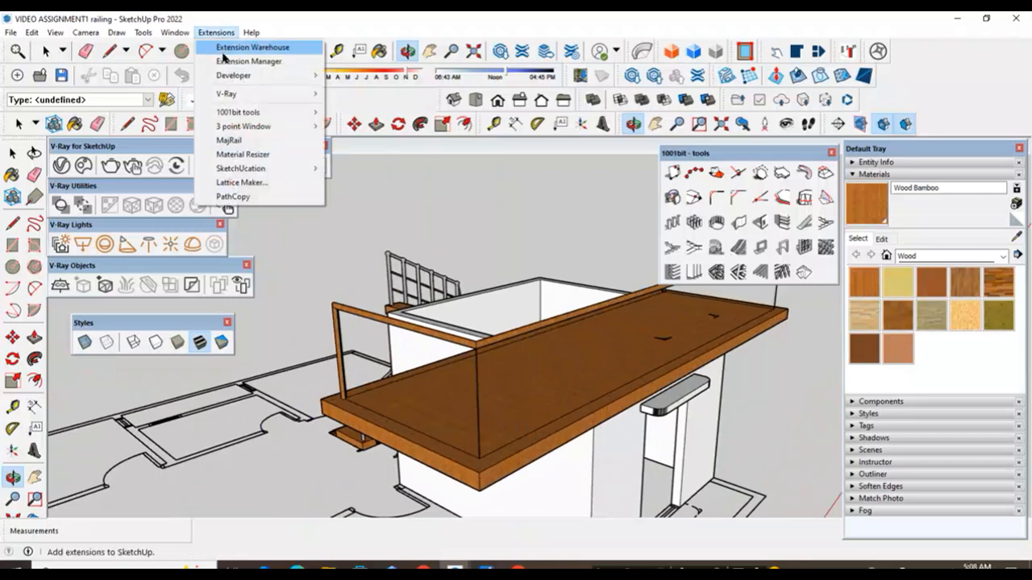
pyautogui.click(469, 180)
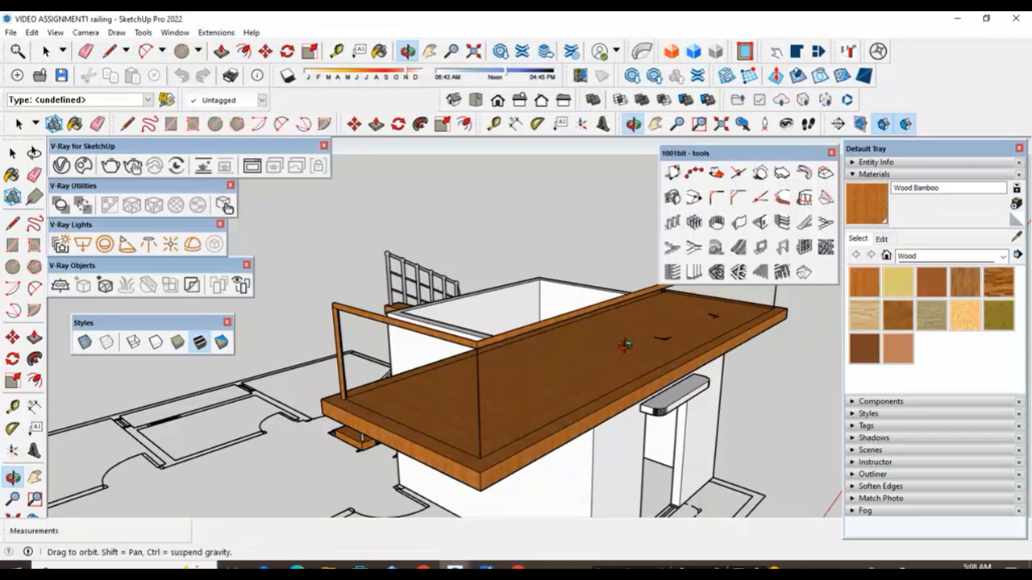
# - Inspect the corner of the wooden balcony railing where the top rail meets the end post
pyautogui.moveTo(478, 375); pyautogui.dragTo(351, 370)
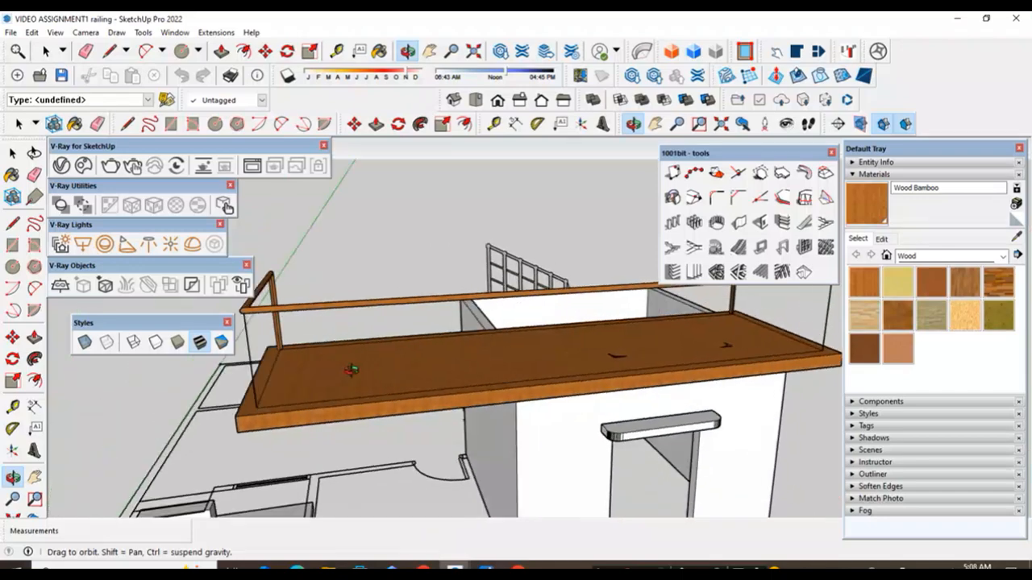
pyautogui.moveTo(519, 365); pyautogui.dragTo(284, 289)
pyautogui.scroll(6, 292, 298)
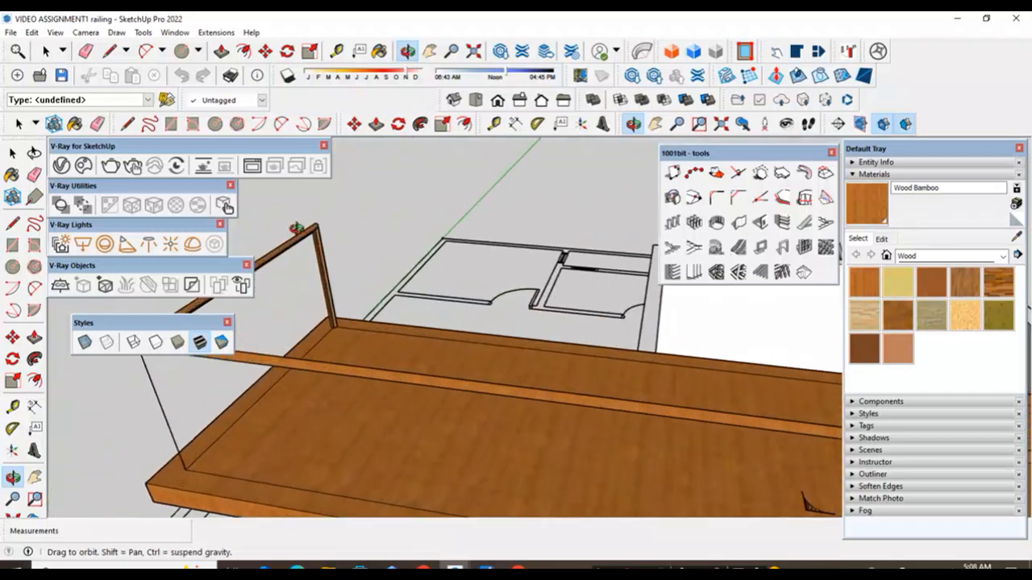
pyautogui.moveTo(454, 321); pyautogui.dragTo(435, 207)
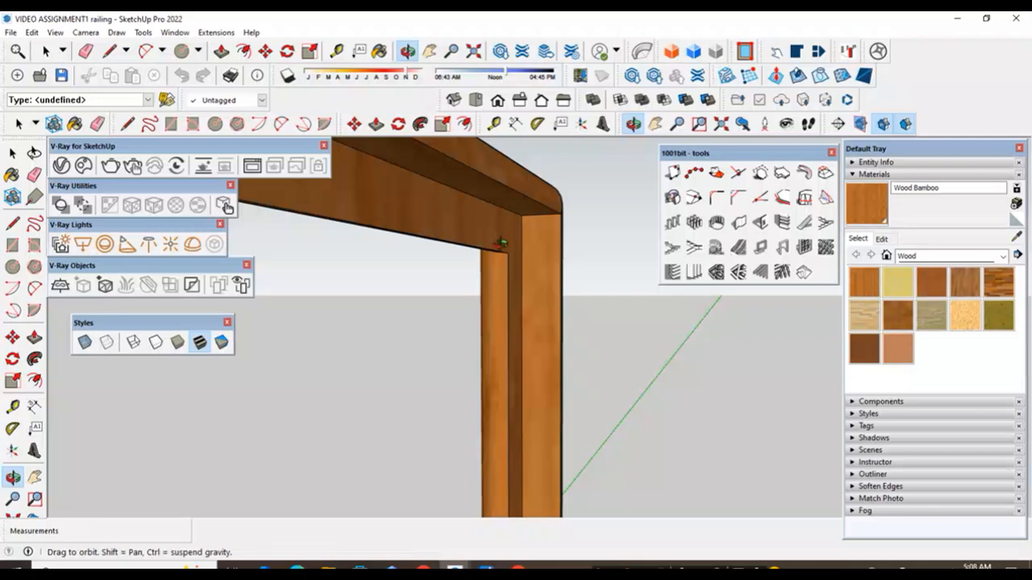
pyautogui.moveTo(506, 240); pyautogui.dragTo(524, 343)
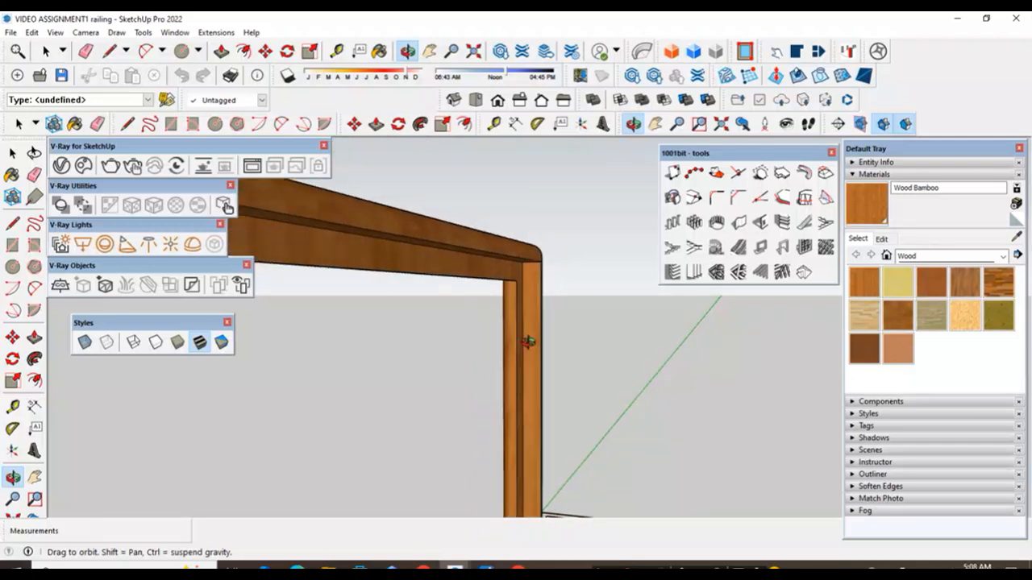
pyautogui.moveTo(466, 252)
pyautogui.mouseDown()
pyautogui.moveTo(478, 306)
pyautogui.moveTo(466, 242)
pyautogui.mouseUp()
pyautogui.moveTo(534, 292); pyautogui.dragTo(445, 250)
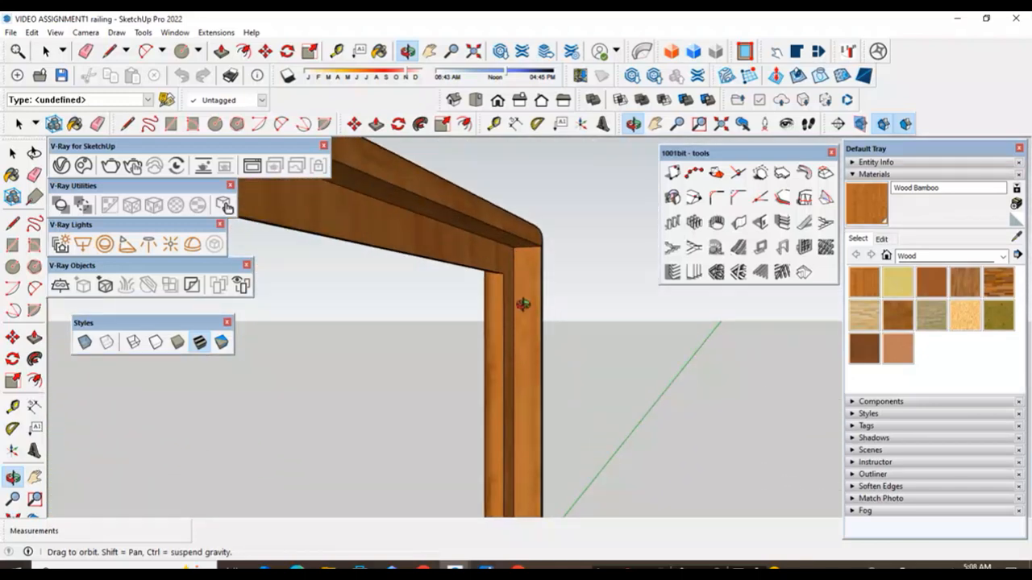
# - Examine the whole wooden balcony and its railing above the entrance from several sides
pyautogui.scroll(-5, 524, 290)
pyautogui.moveTo(522, 267); pyautogui.dragTo(442, 355)
pyautogui.moveTo(560, 301)
pyautogui.mouseDown()
pyautogui.moveTo(481, 313)
pyautogui.moveTo(467, 301)
pyautogui.moveTo(403, 298)
pyautogui.moveTo(478, 274)
pyautogui.moveTo(525, 282)
pyautogui.moveTo(481, 292)
pyautogui.moveTo(472, 286)
pyautogui.moveTo(524, 274)
pyautogui.moveTo(569, 316)
pyautogui.moveTo(512, 309)
pyautogui.moveTo(539, 365)
pyautogui.moveTo(501, 365)
pyautogui.moveTo(557, 334)
pyautogui.moveTo(555, 354)
pyautogui.moveTo(536, 234)
pyautogui.moveTo(546, 316)
pyautogui.moveTo(528, 424)
pyautogui.moveTo(757, 448)
pyautogui.mouseUp()
pyautogui.scroll(-5, 595, 380)
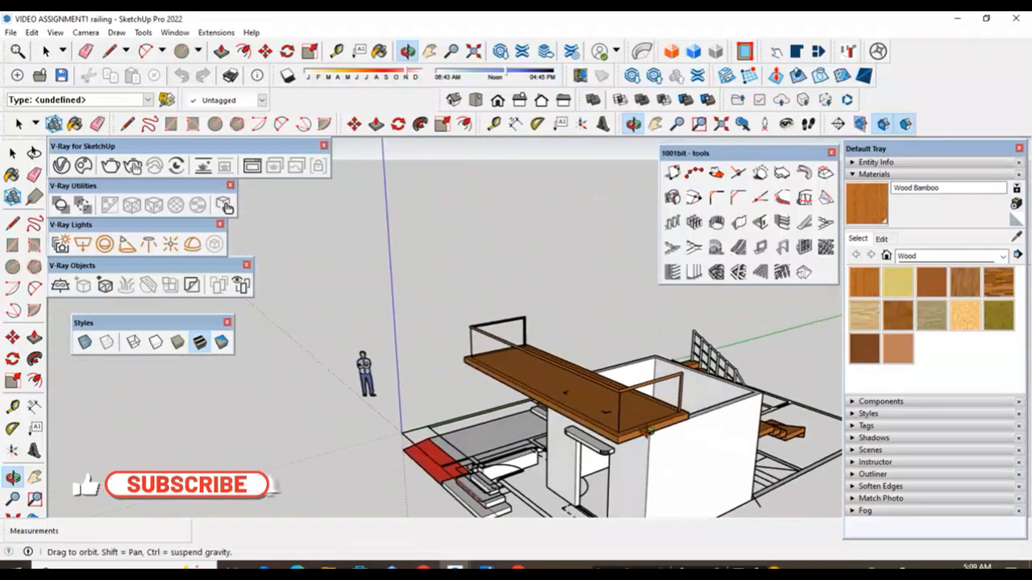
pyautogui.moveTo(598, 434); pyautogui.dragTo(762, 456)
pyautogui.moveTo(590, 409)
pyautogui.mouseDown()
pyautogui.moveTo(661, 443)
pyautogui.moveTo(741, 448)
pyautogui.moveTo(651, 442)
pyautogui.mouseUp()
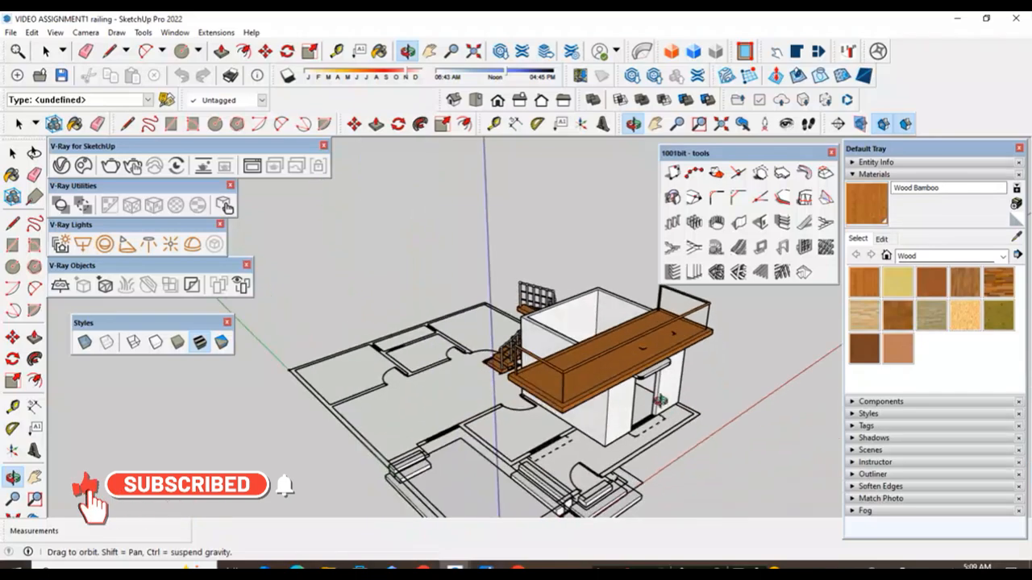
pyautogui.scroll(3, 636, 350)
pyautogui.scroll(1, 599, 384)
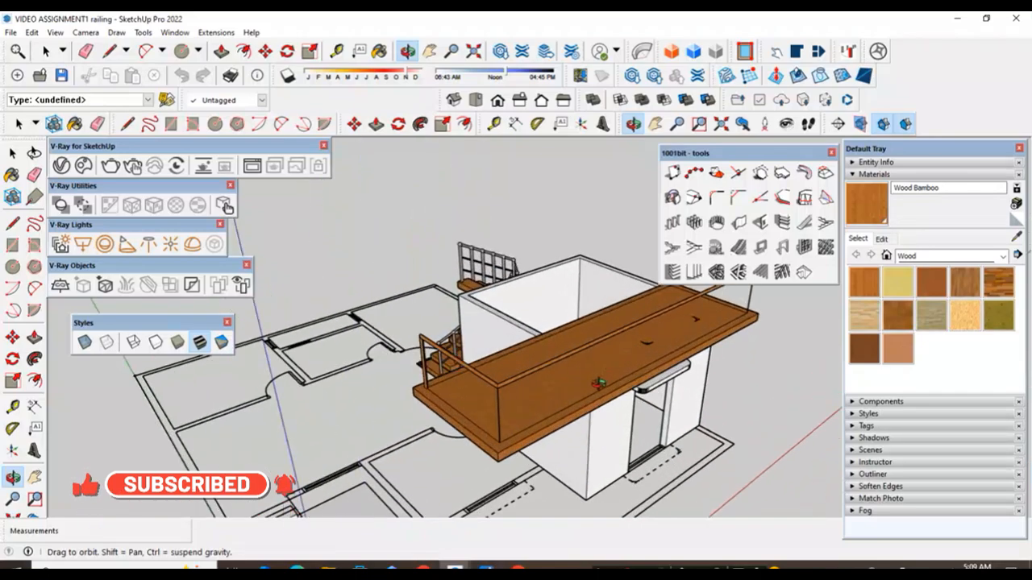
pyautogui.scroll(-1, 598, 384)
pyautogui.scroll(3, 505, 487)
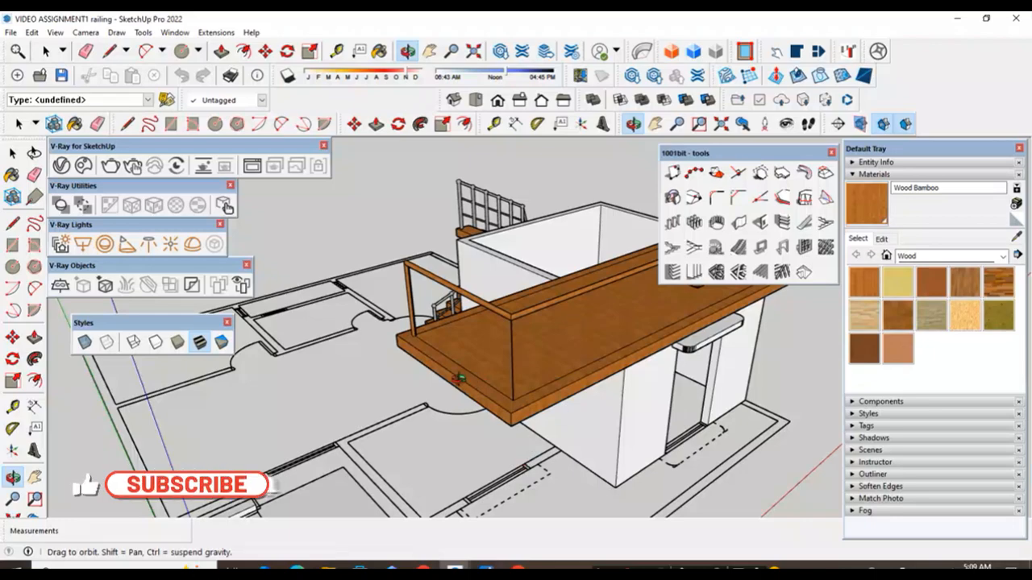
pyautogui.scroll(-2, 457, 377)
pyautogui.moveTo(528, 373); pyautogui.dragTo(641, 326)
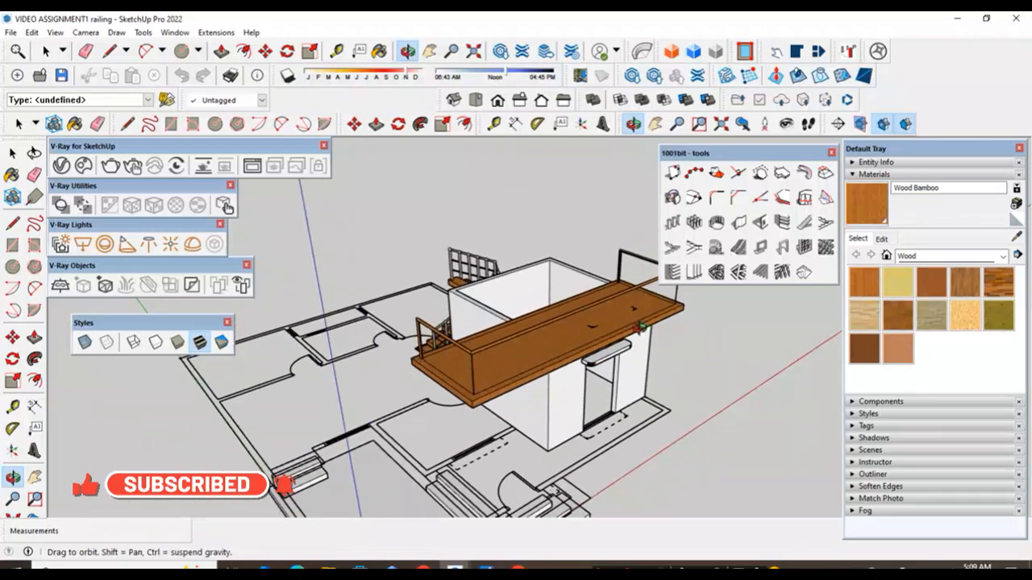